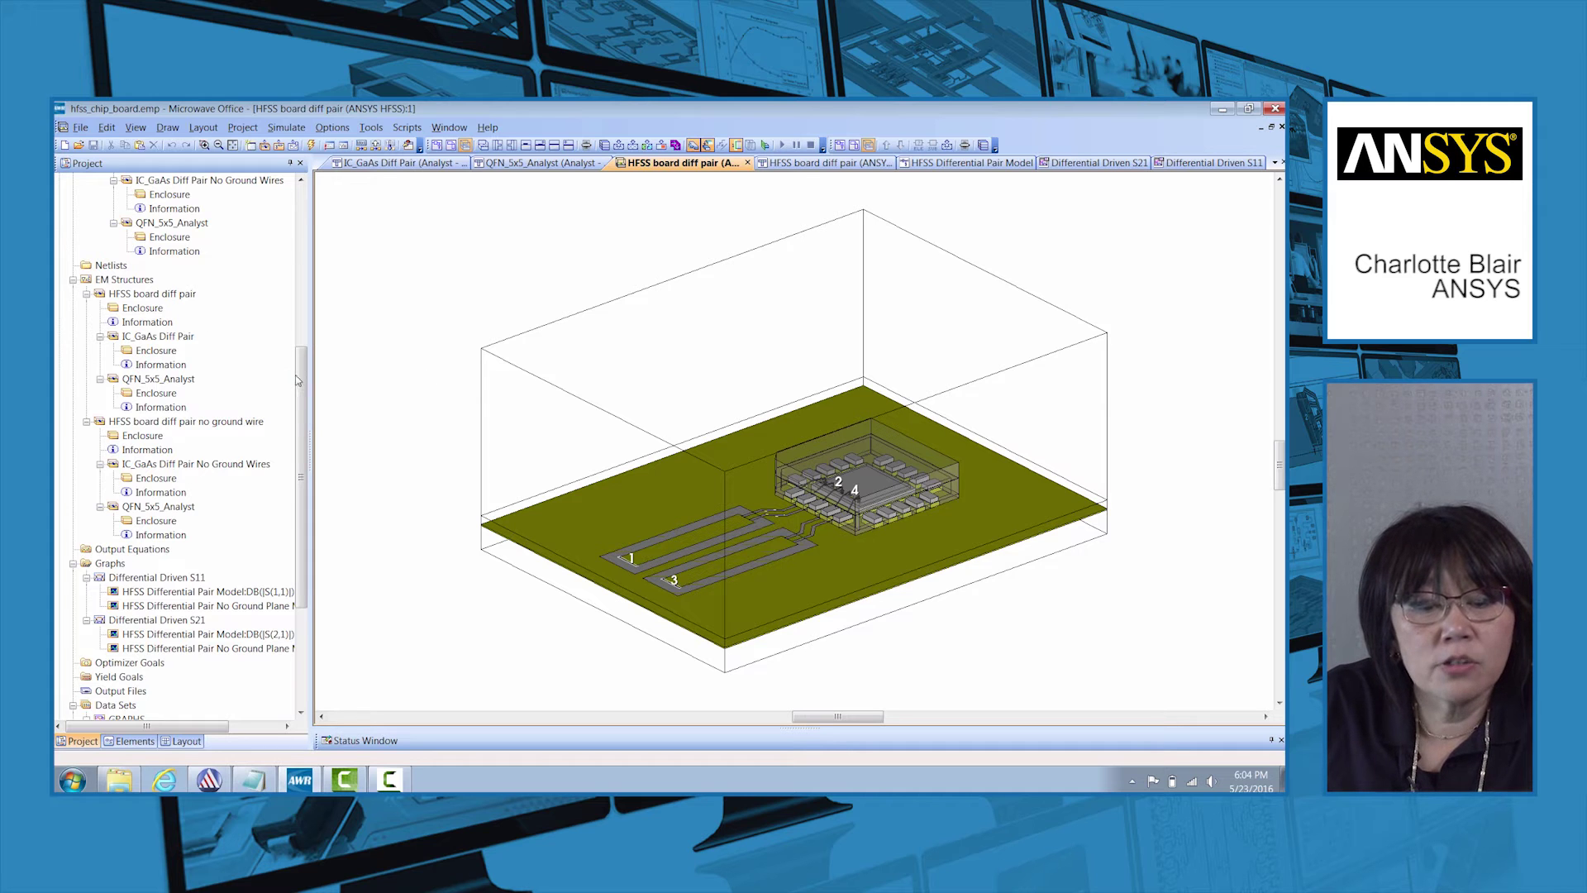
Step: Open the HFSS board diff pair 2D layout and review its ANSYS HFSS 3D FEM - Async options
drag(297, 380, 300, 364)
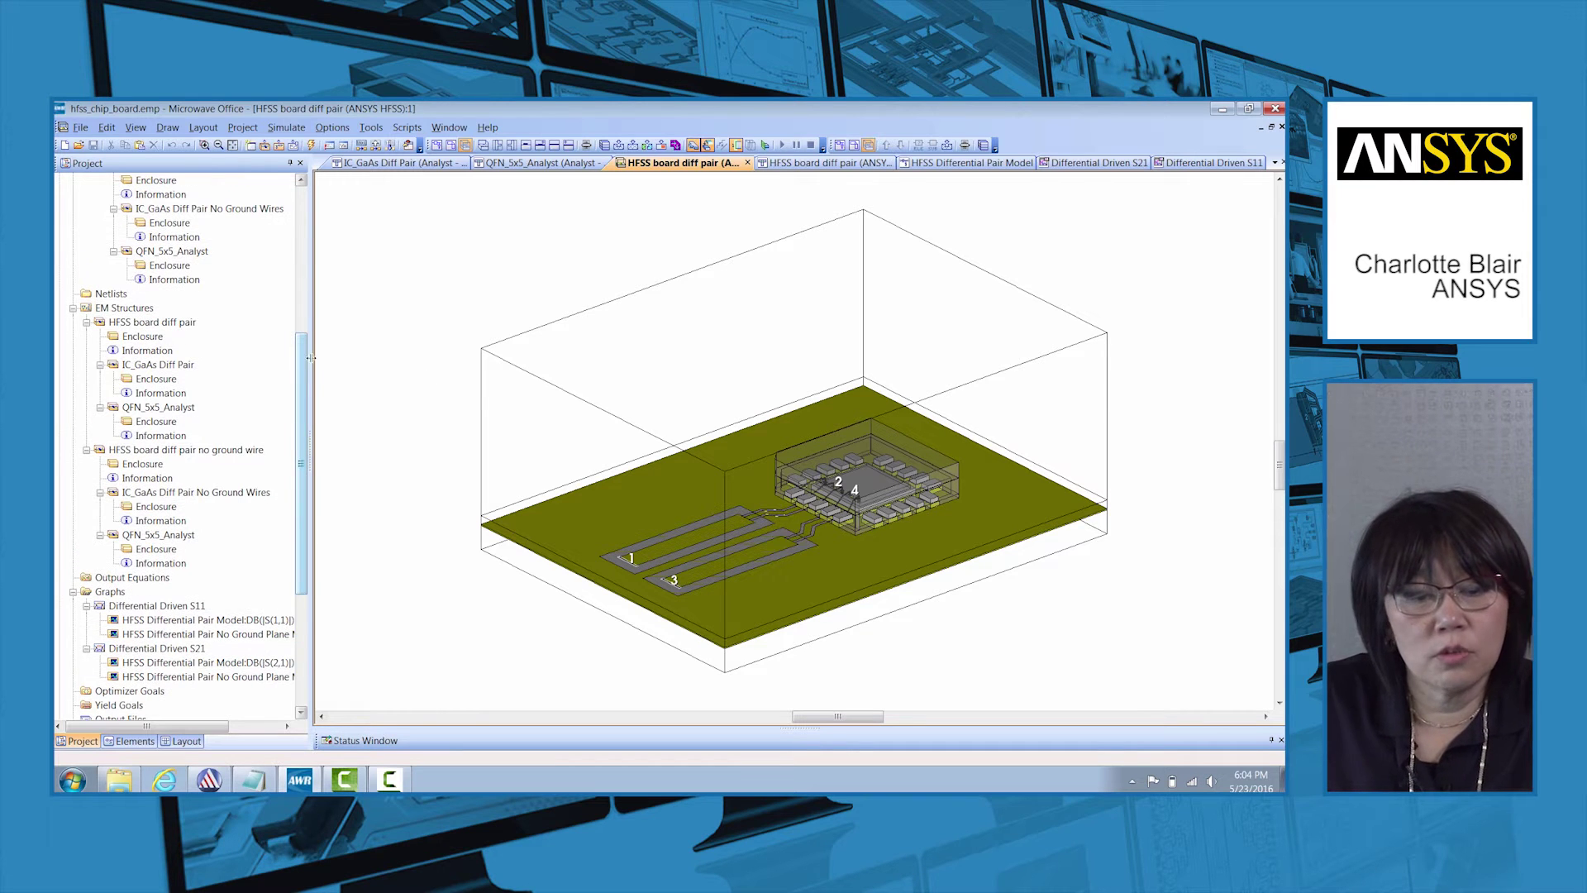
click(152, 325)
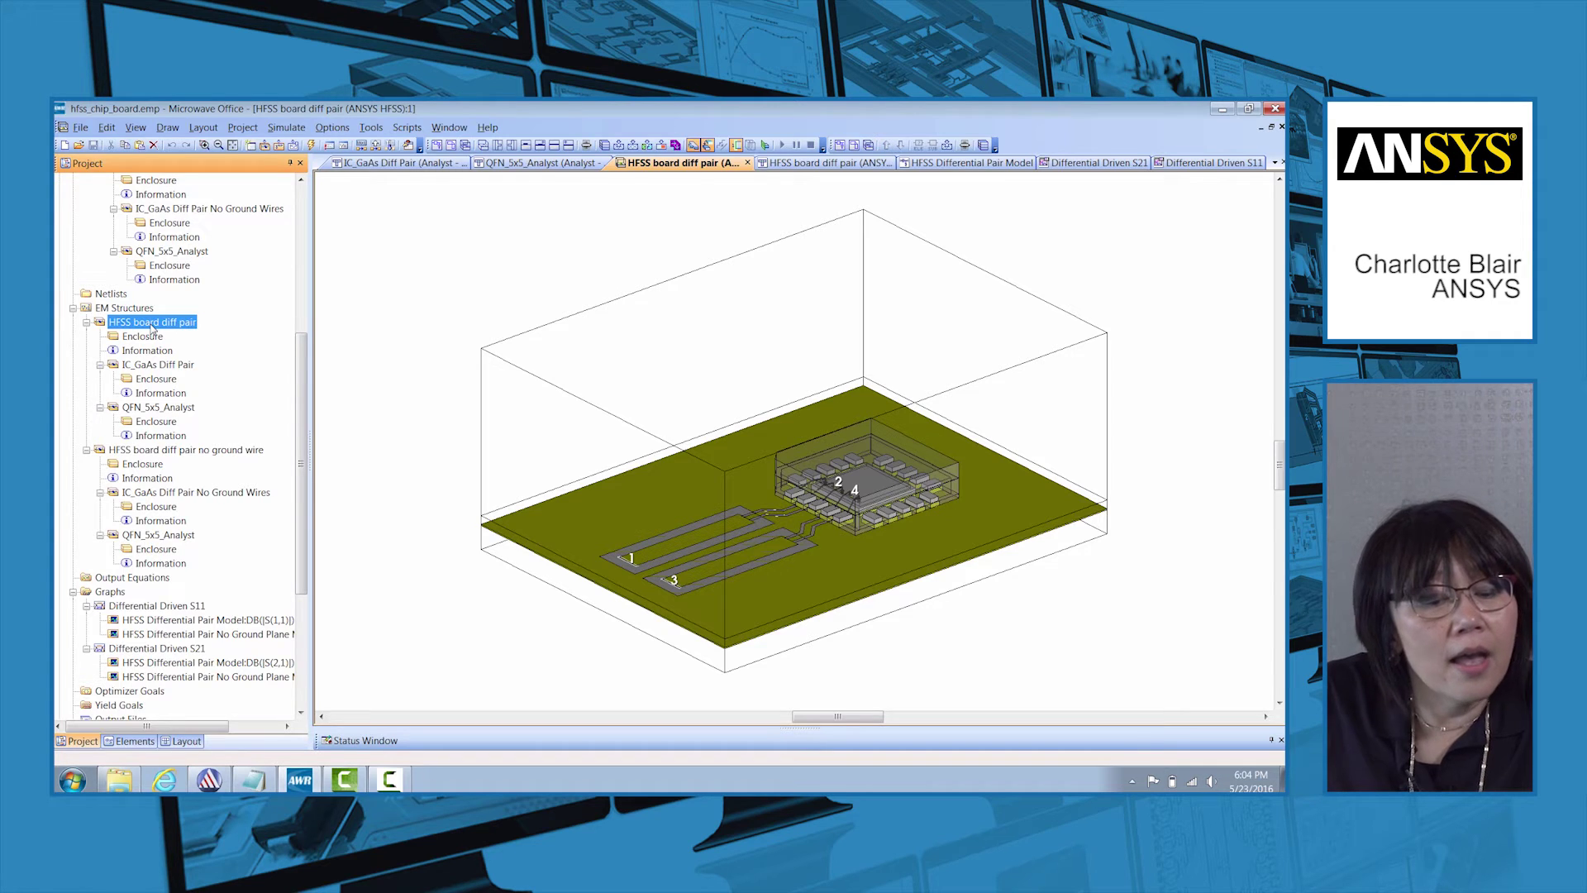
double_click(152, 322)
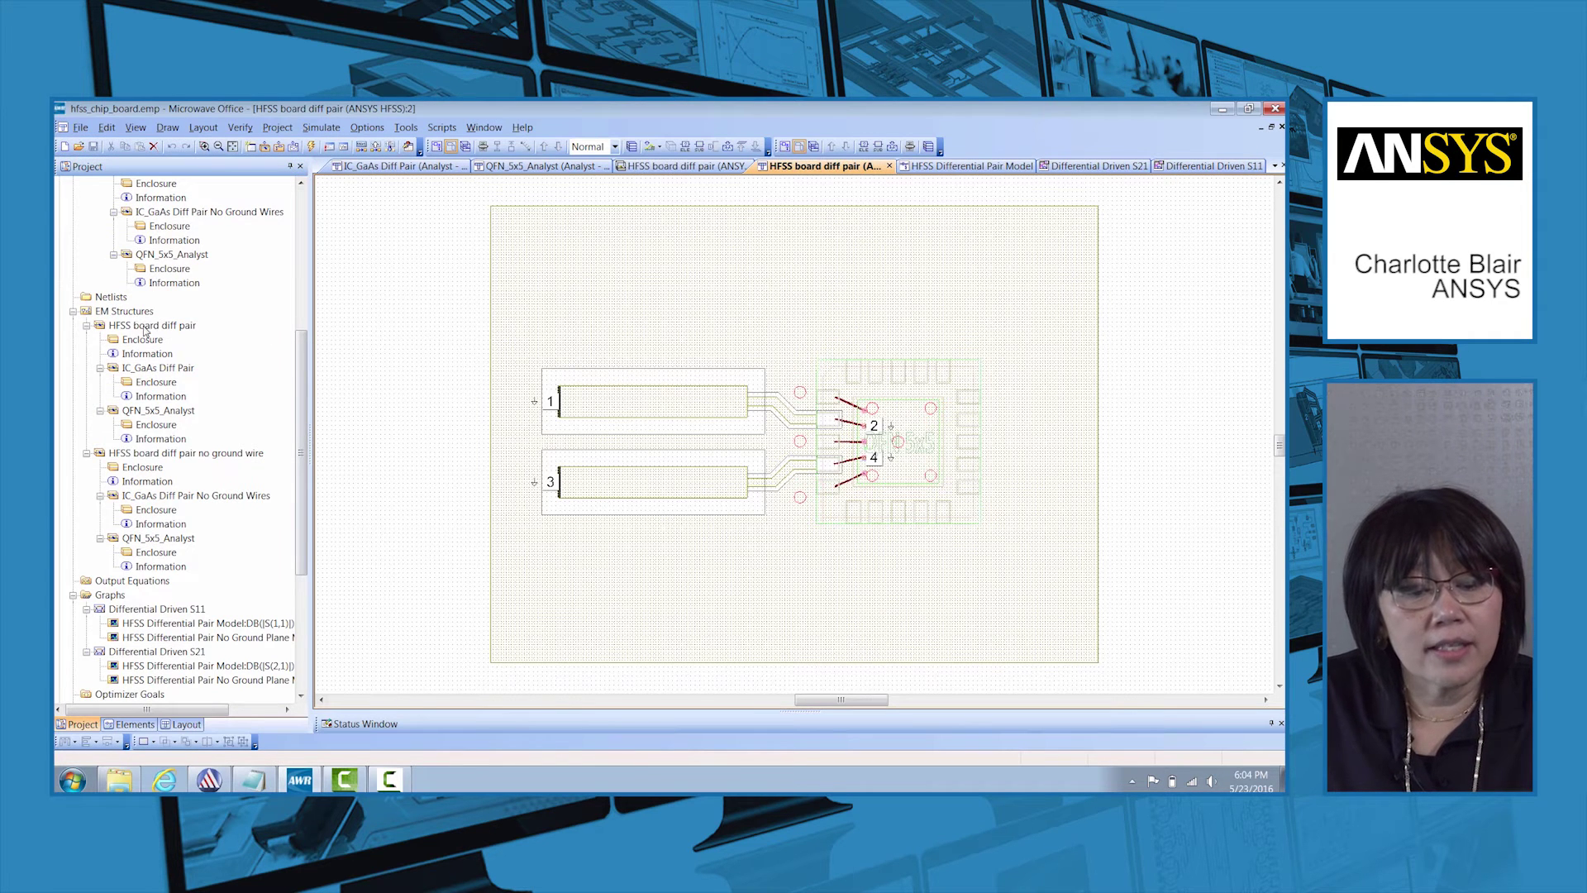
right_click(145, 328)
click(169, 342)
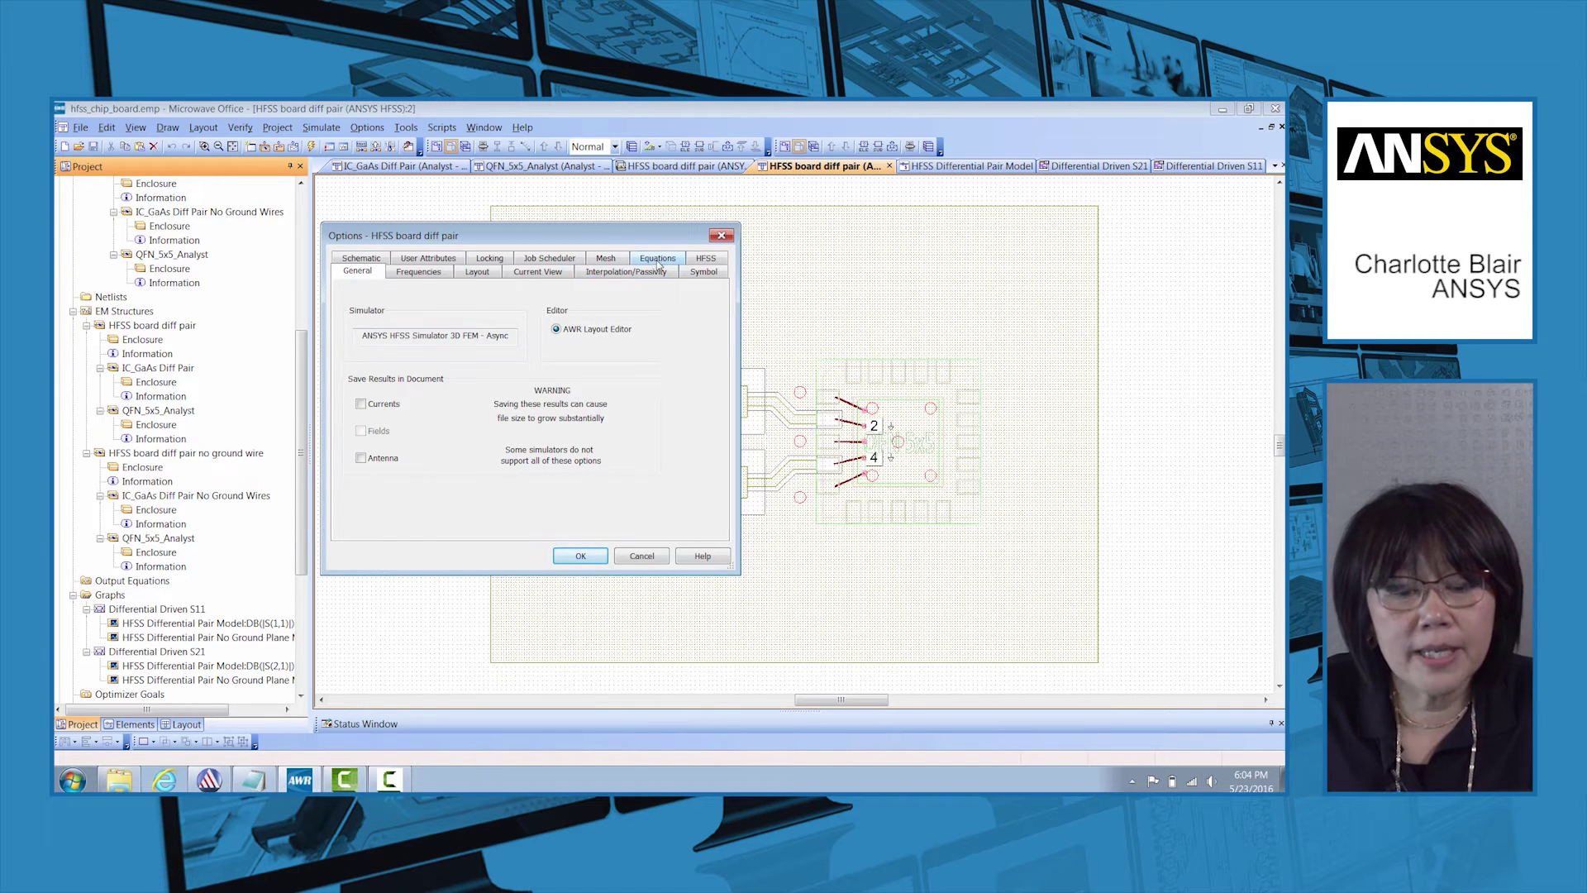
click(721, 236)
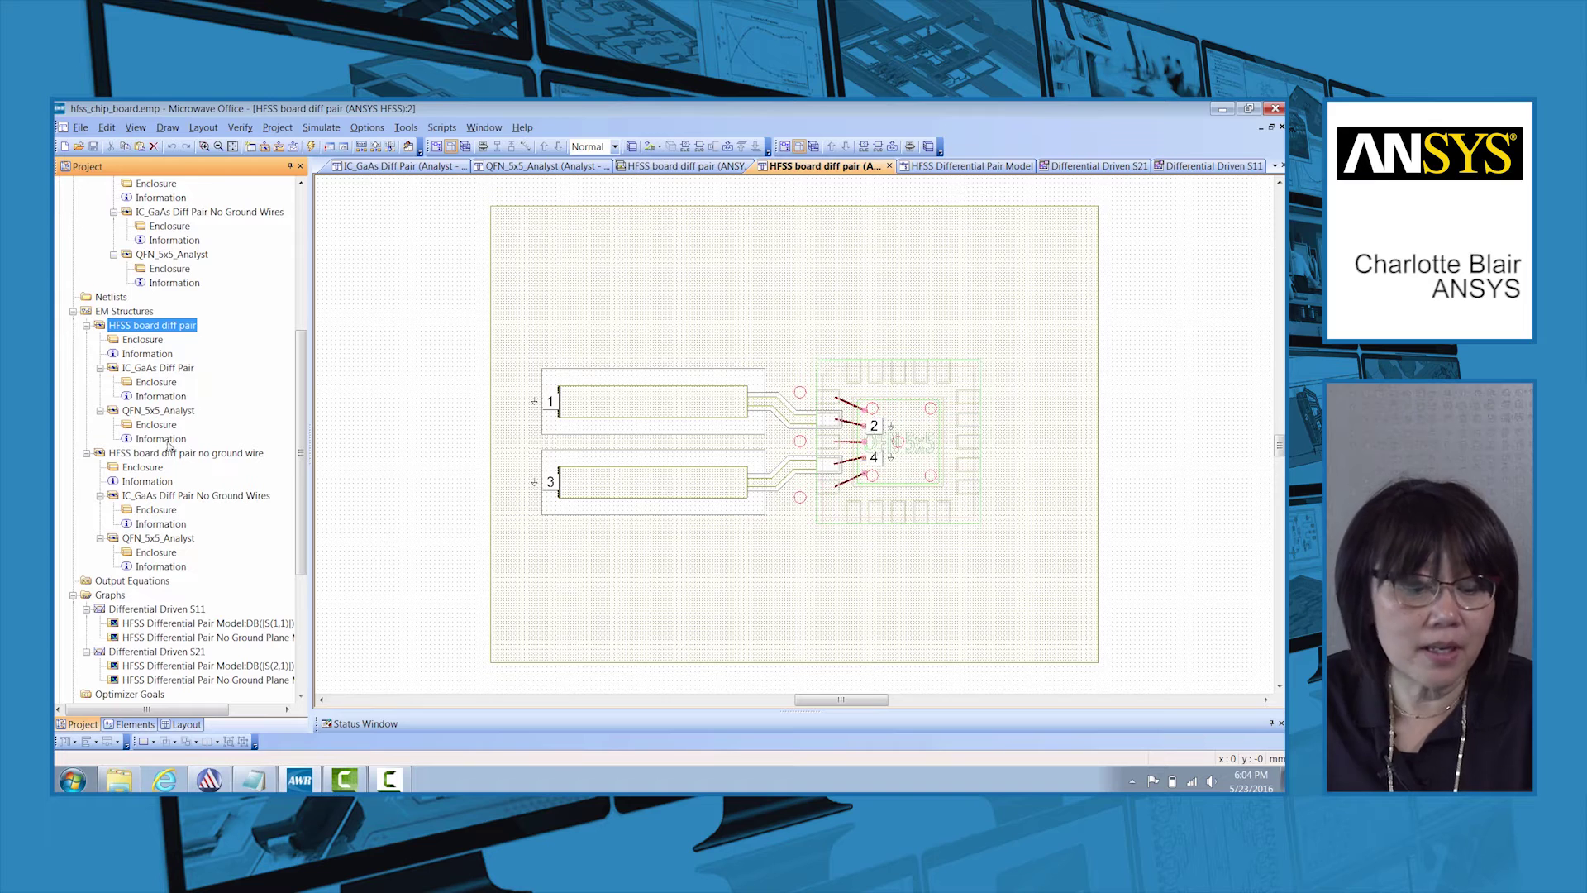
right_click(141, 341)
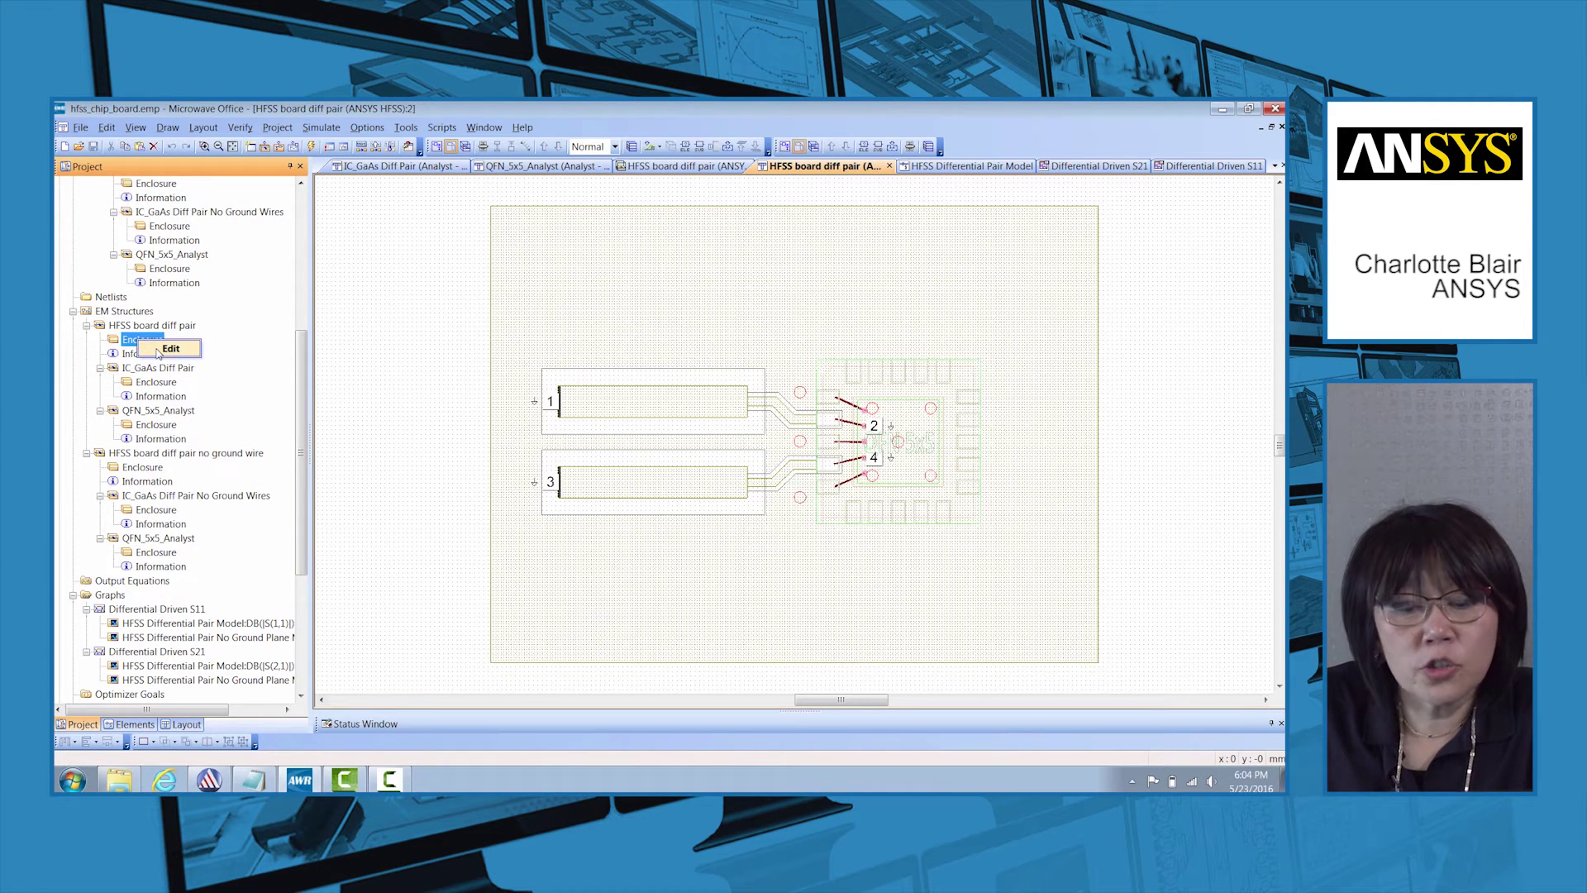
click(166, 349)
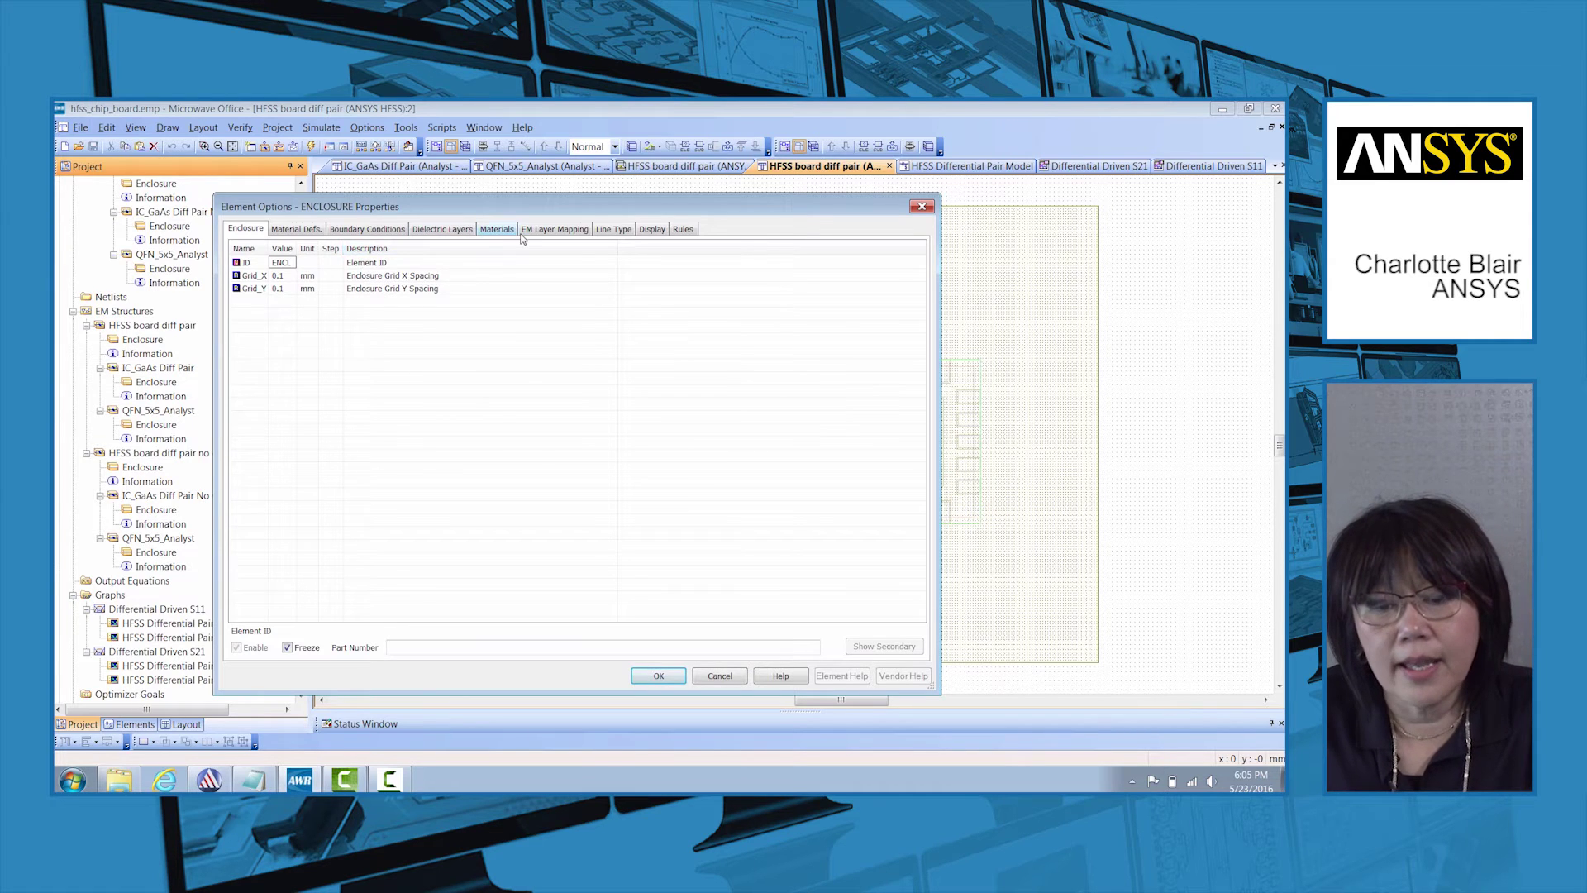
click(537, 234)
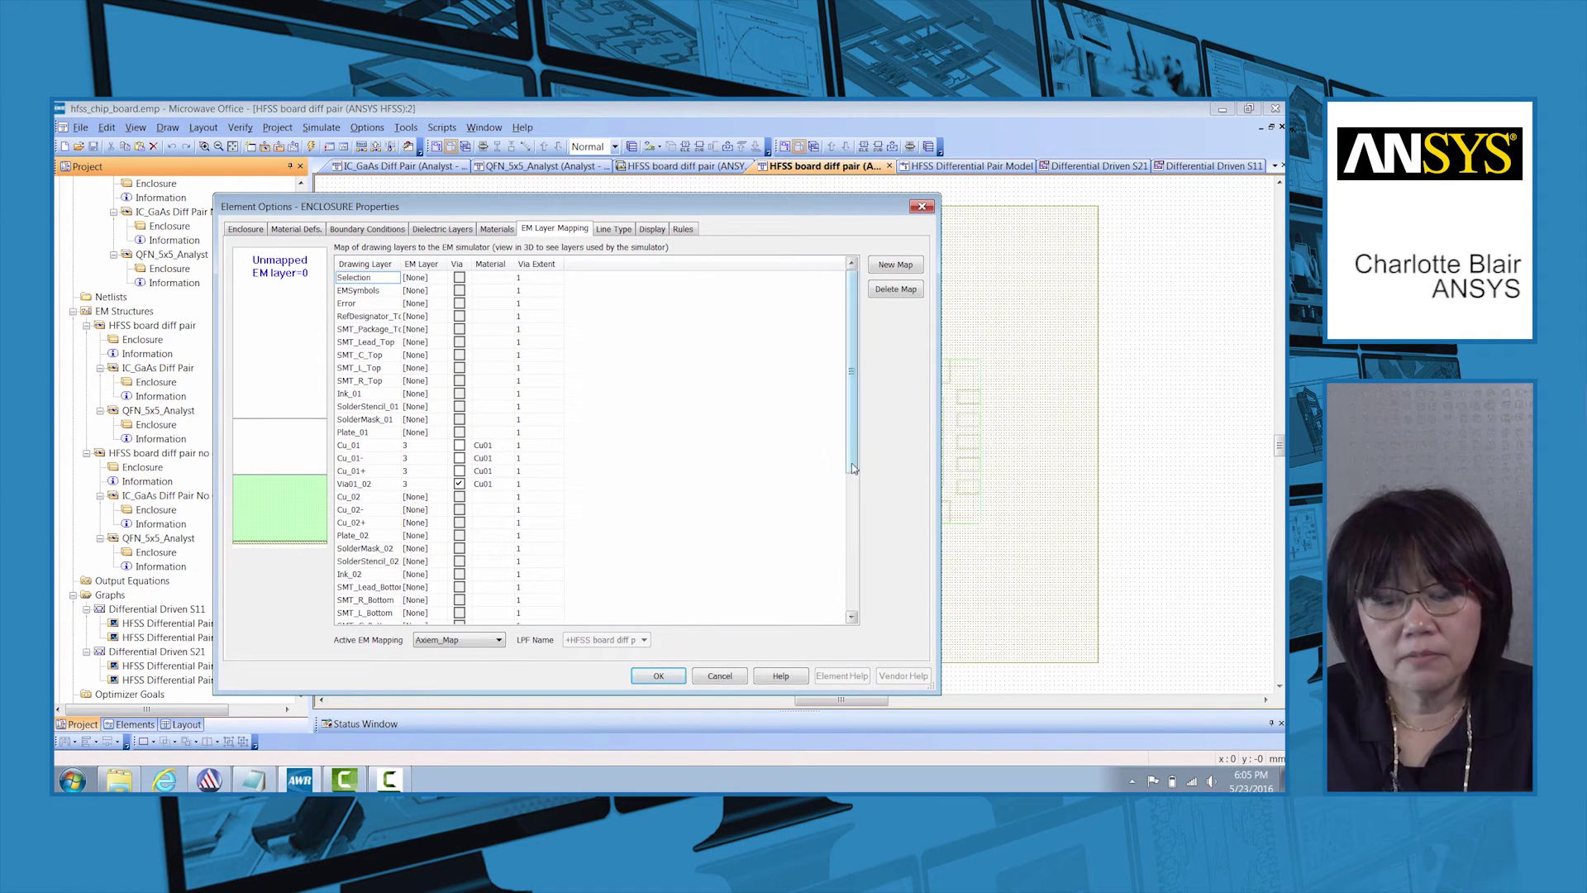
drag(854, 470, 836, 543)
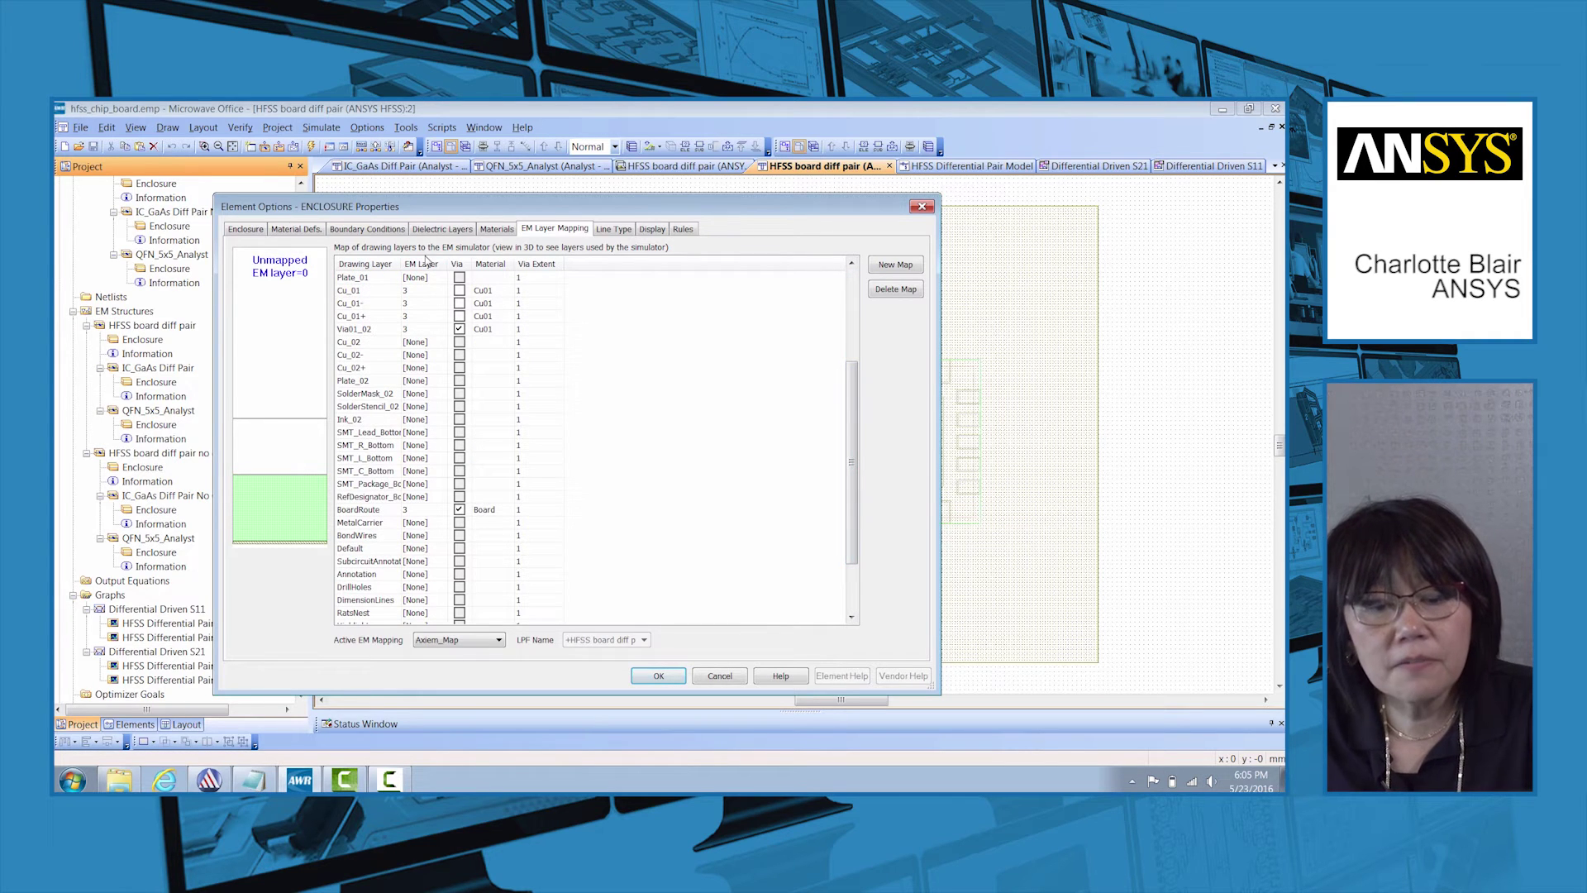
click(491, 231)
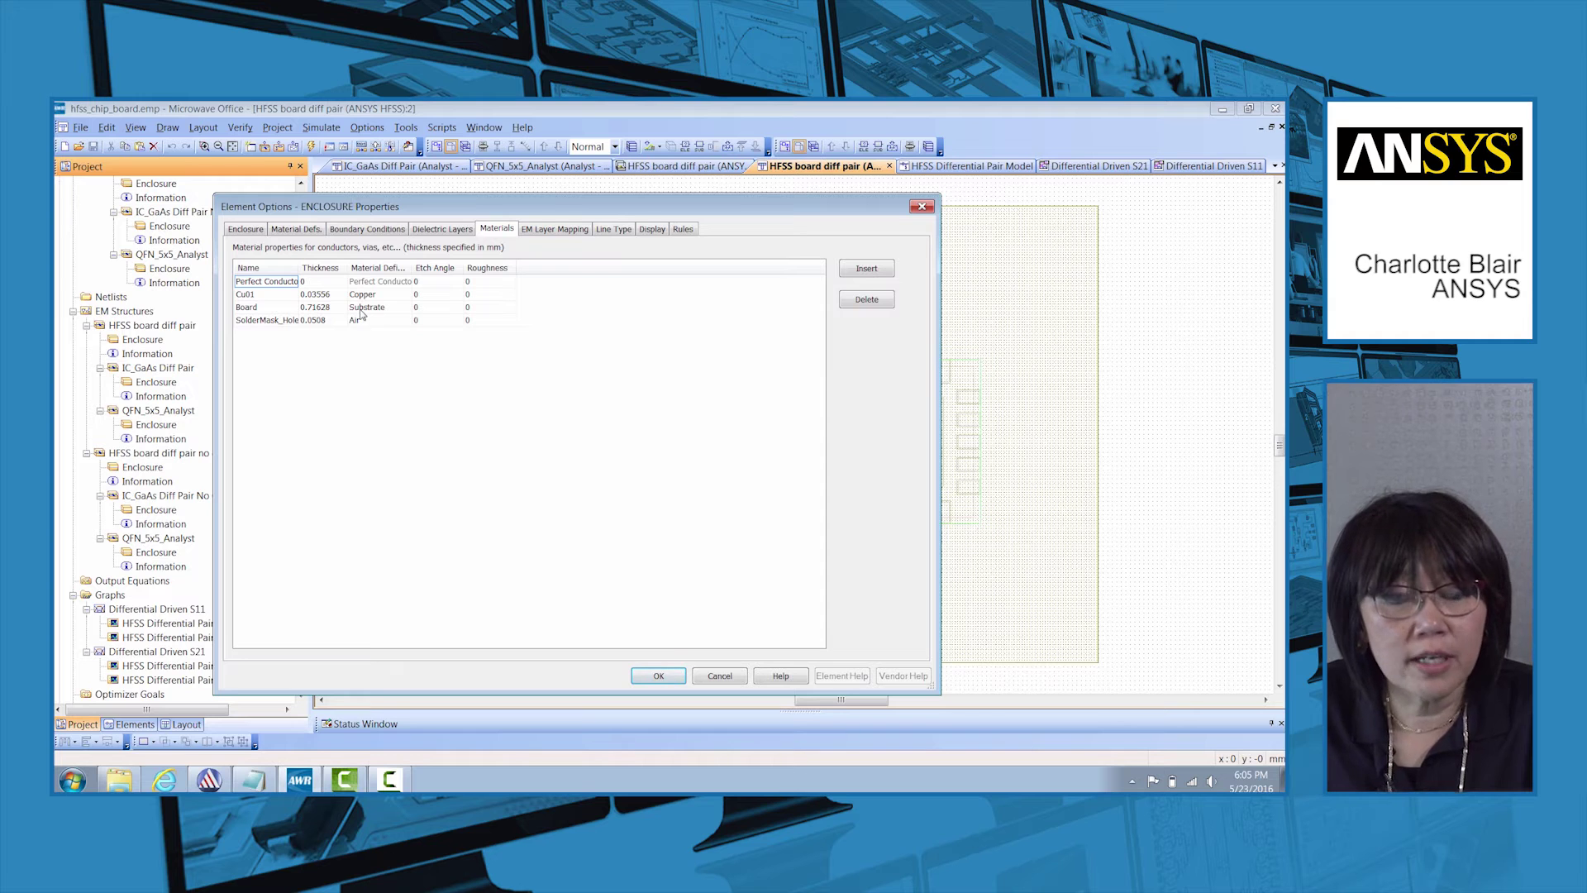
click(297, 230)
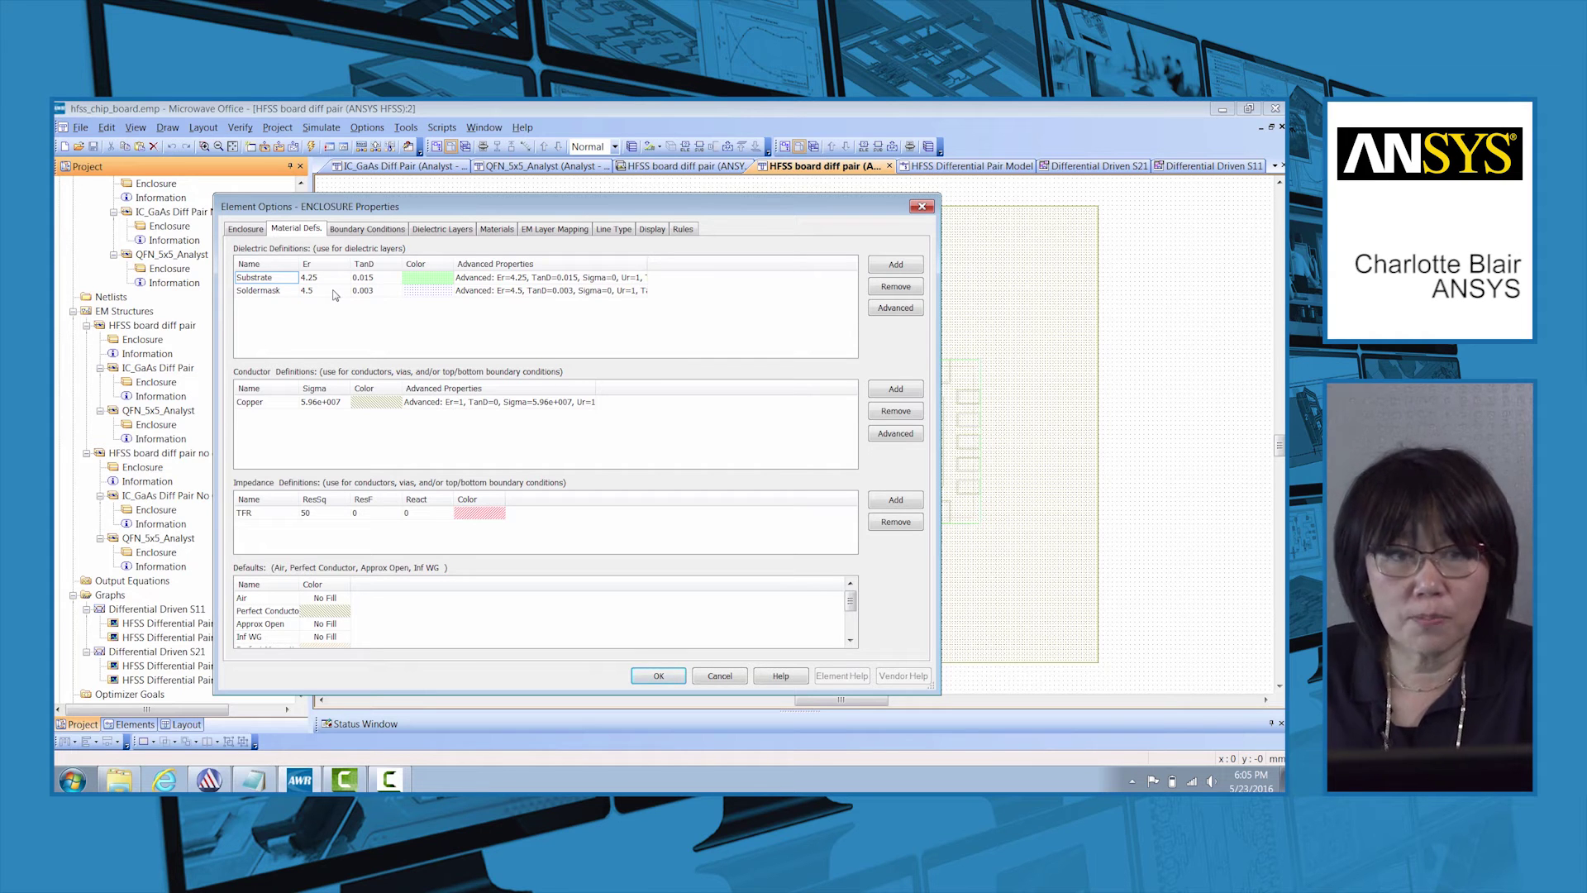
click(922, 207)
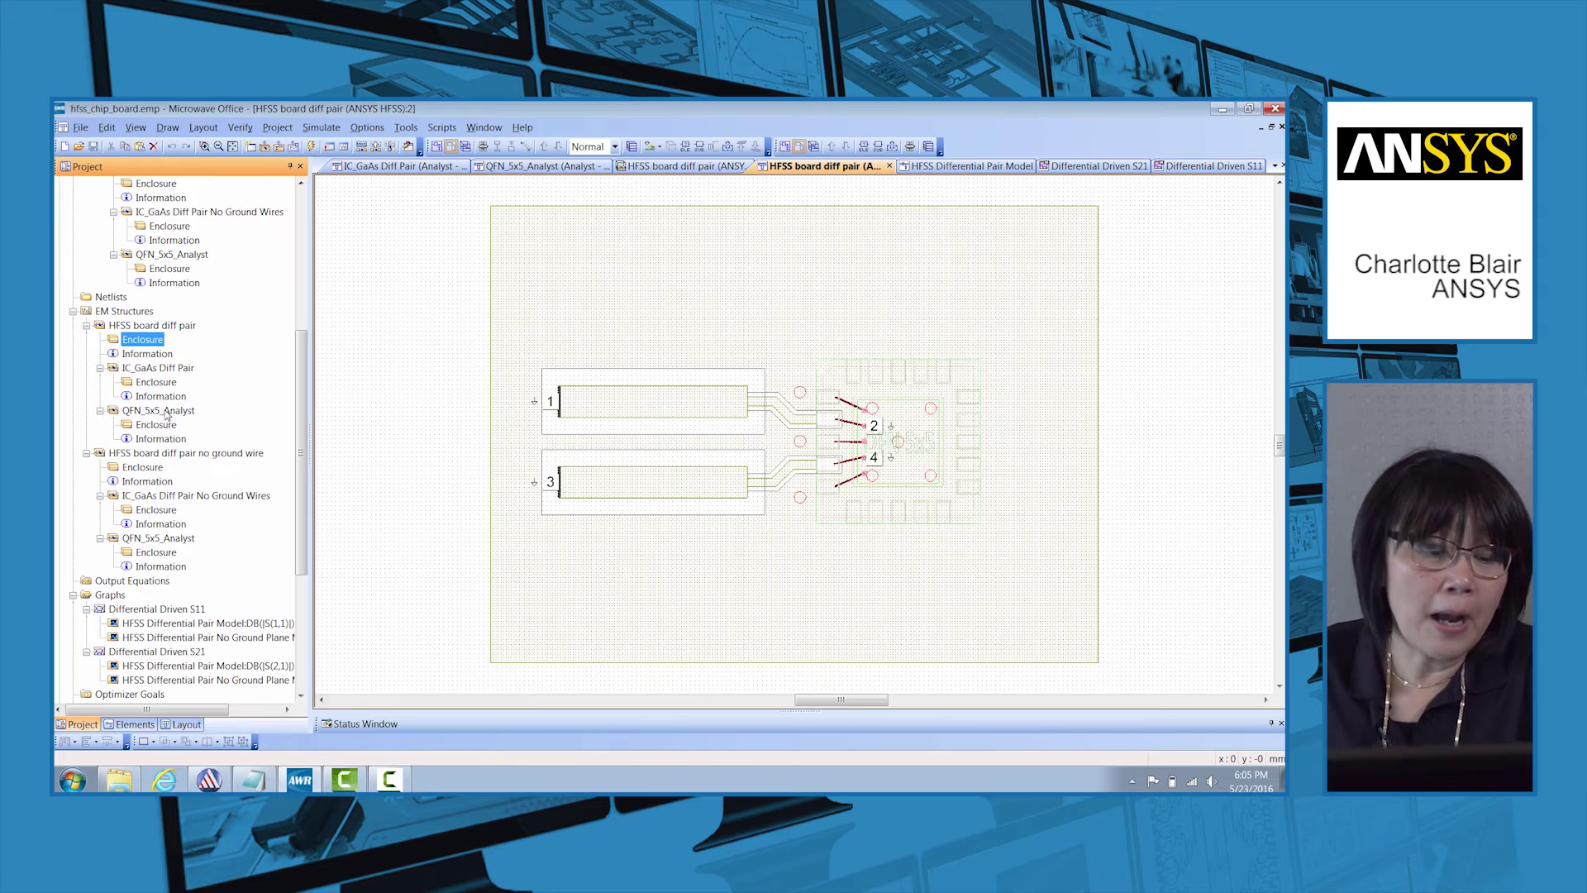
Step: Open the IC_GaAs Diff Pair layout and review its enclosure's EM layer mapping and material thicknesses
click(170, 369)
double_click(170, 369)
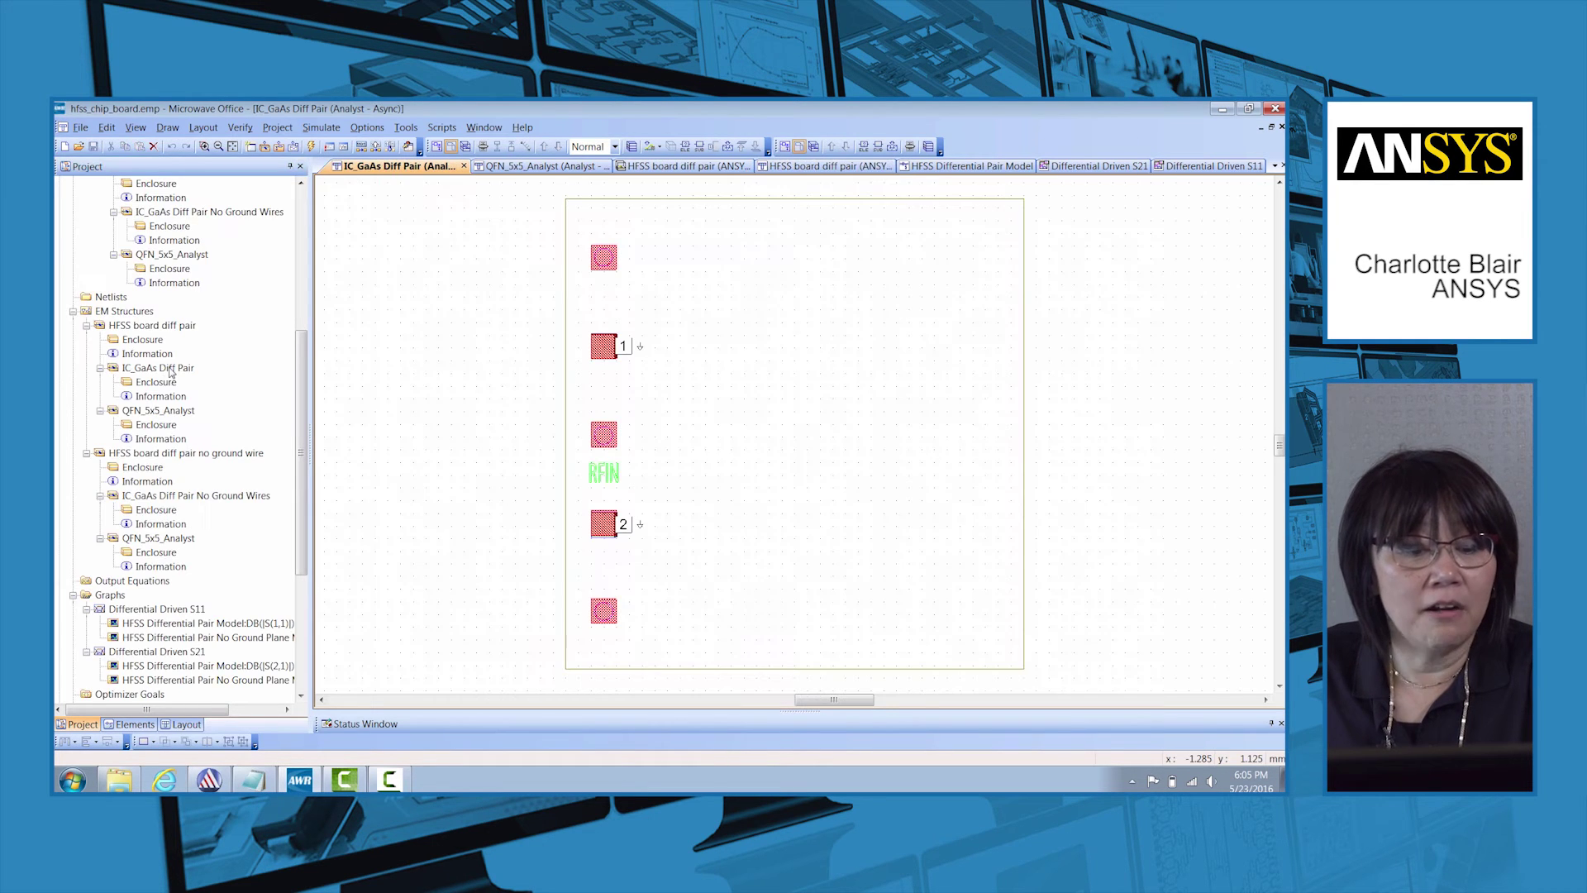
click(161, 382)
double_click(159, 383)
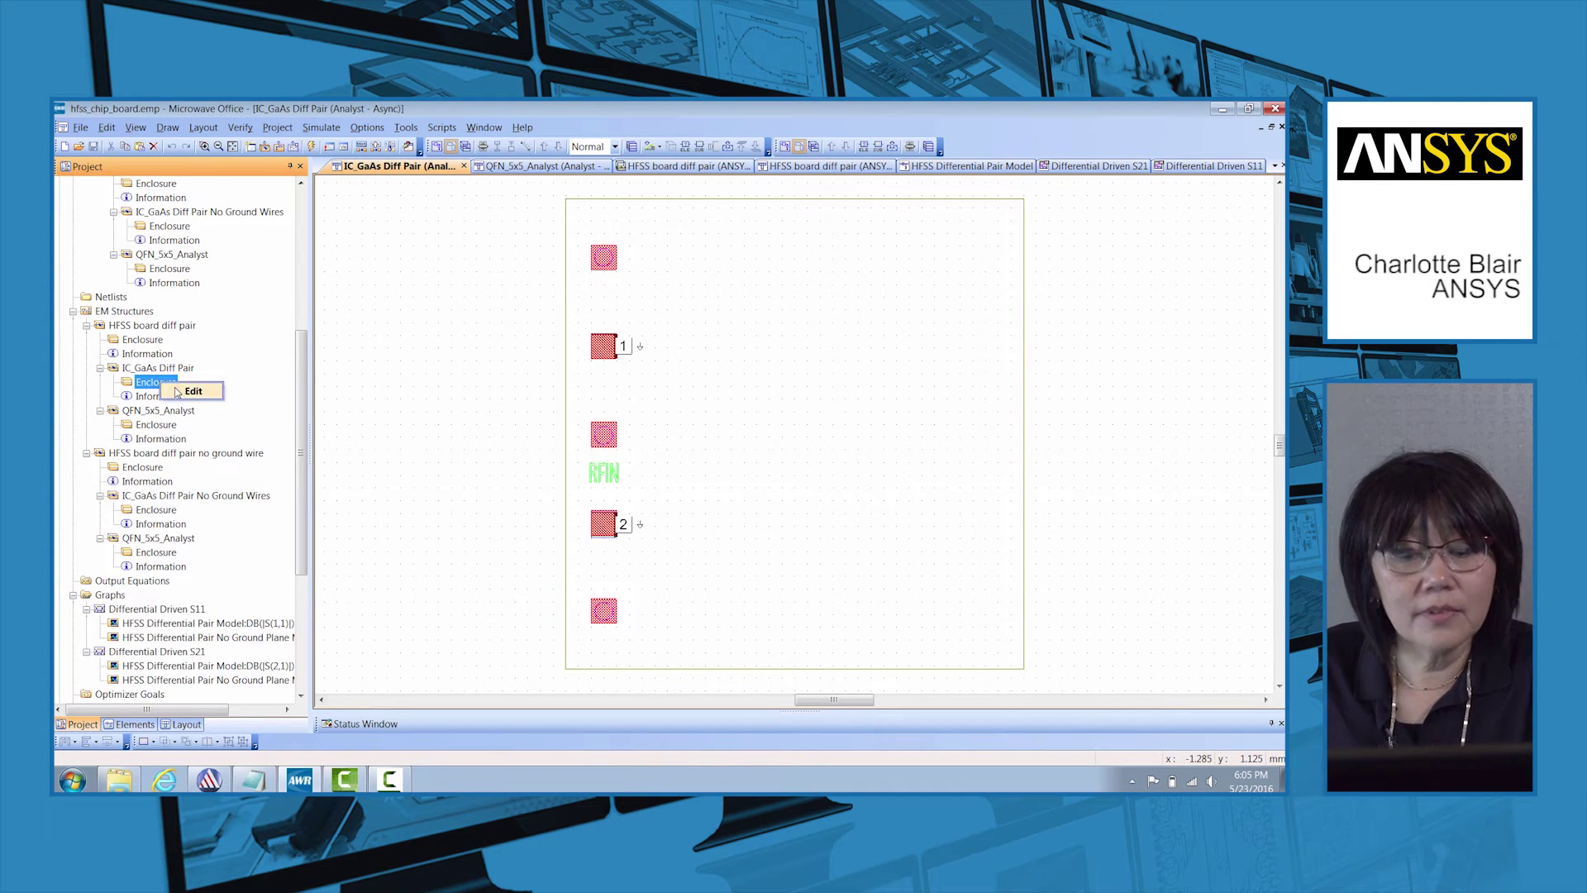
click(533, 231)
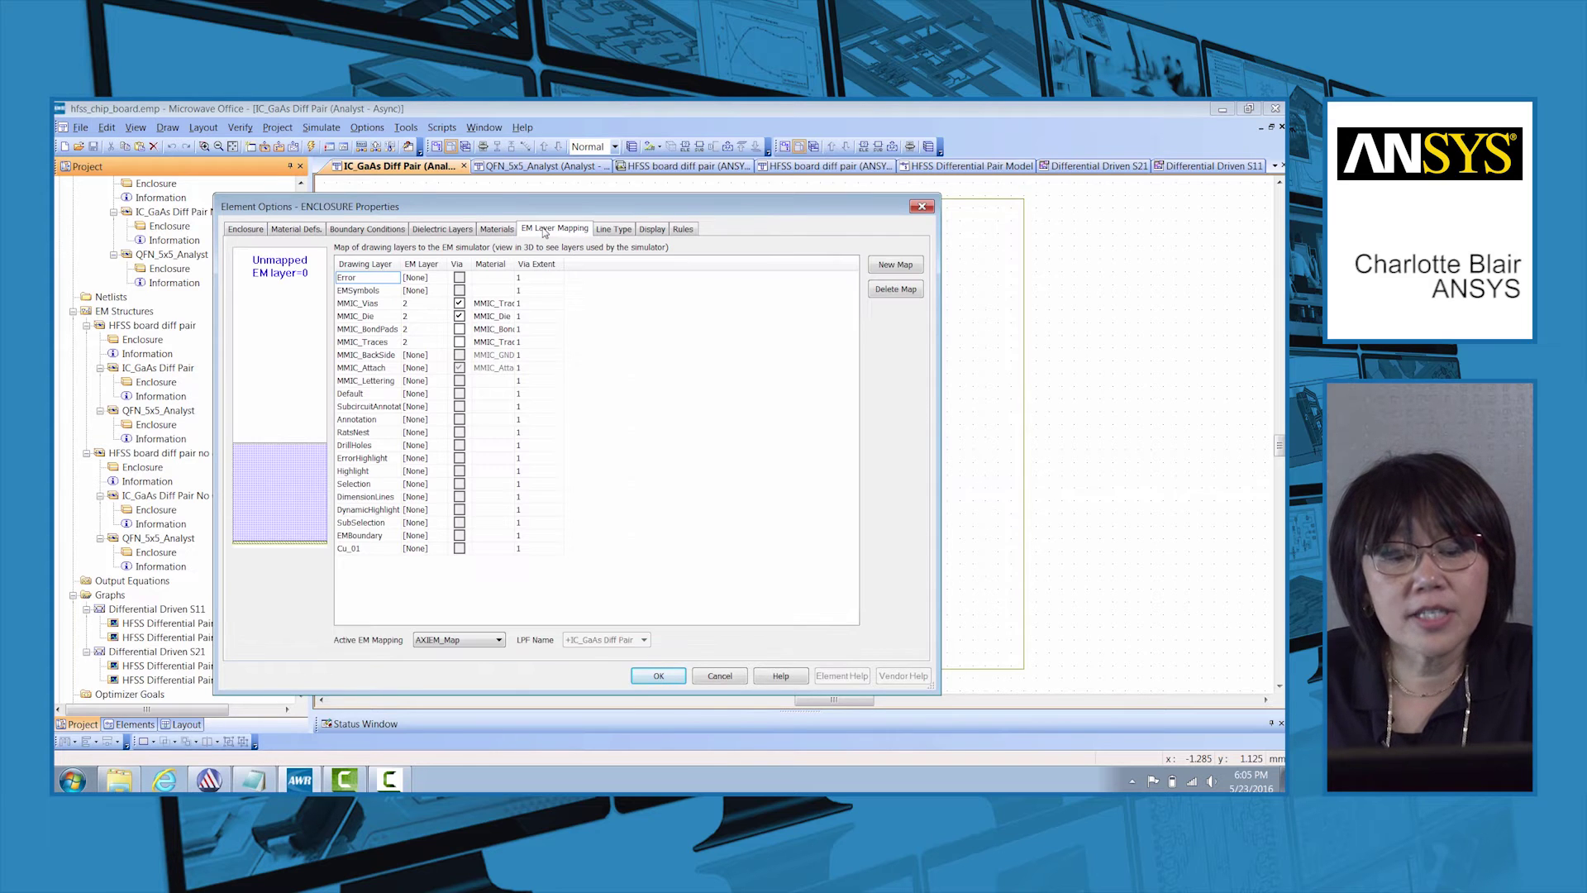
drag(511, 265, 576, 266)
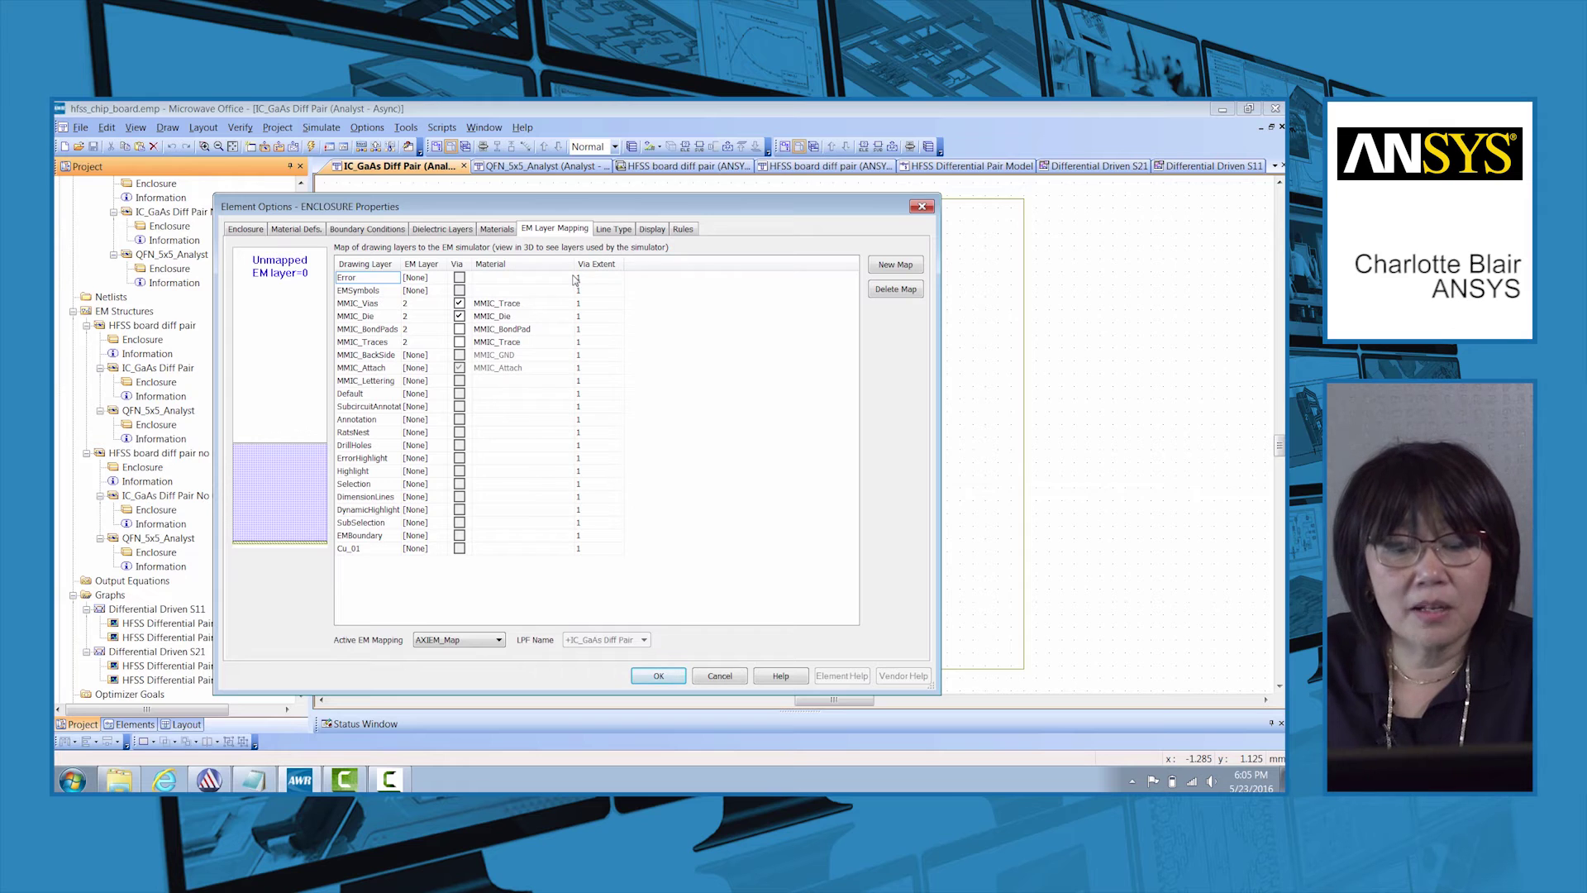
click(496, 231)
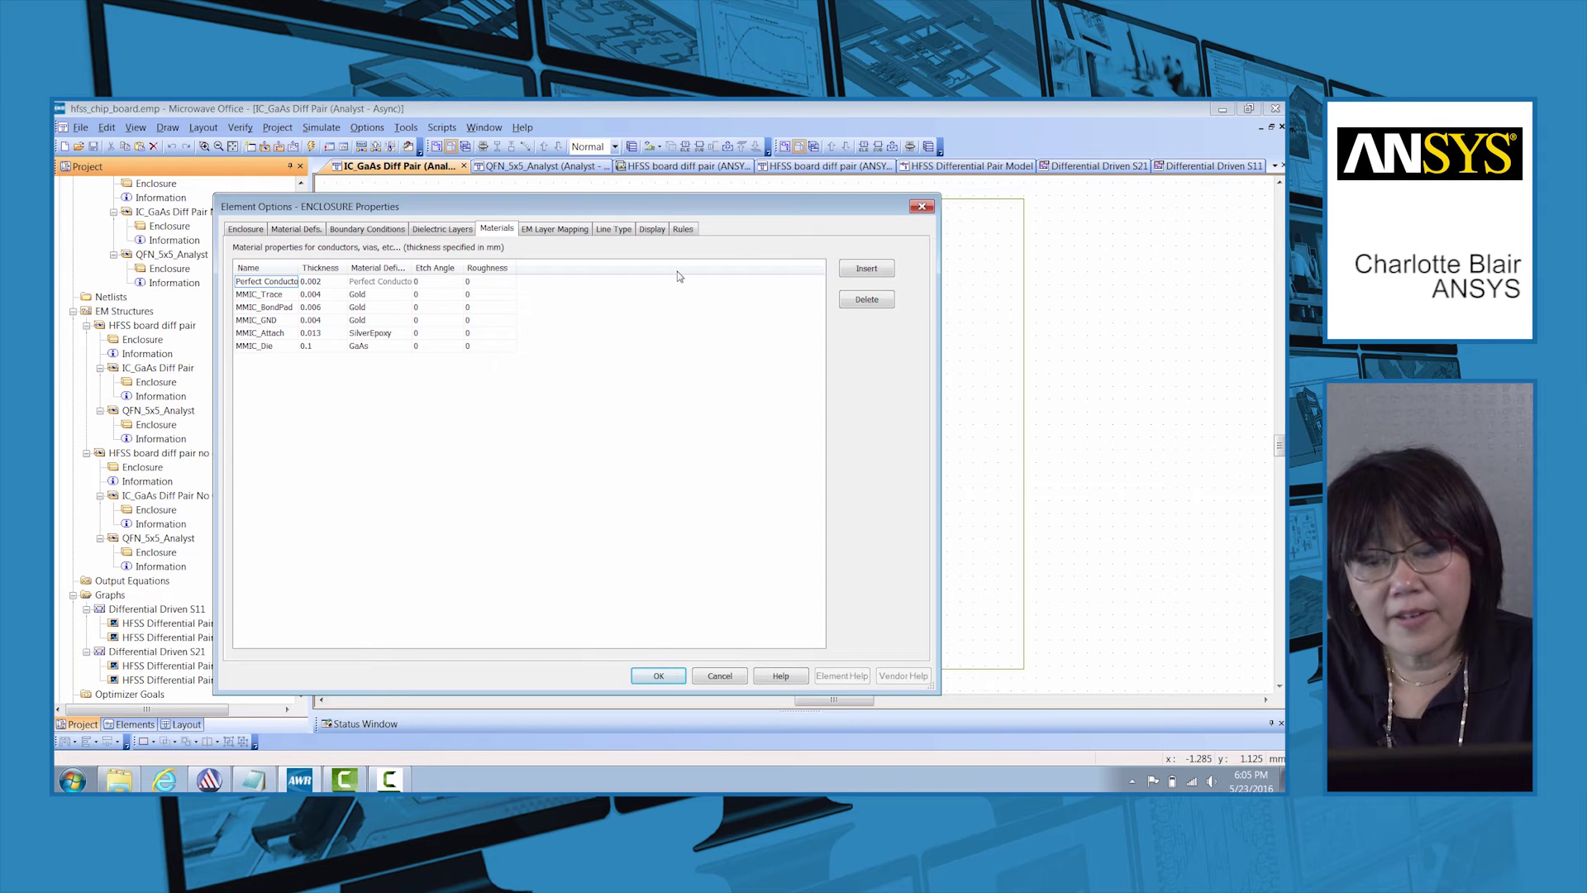
Step: Check the QFN_5x5_Analyst package enclosure properties, then close them
click(921, 207)
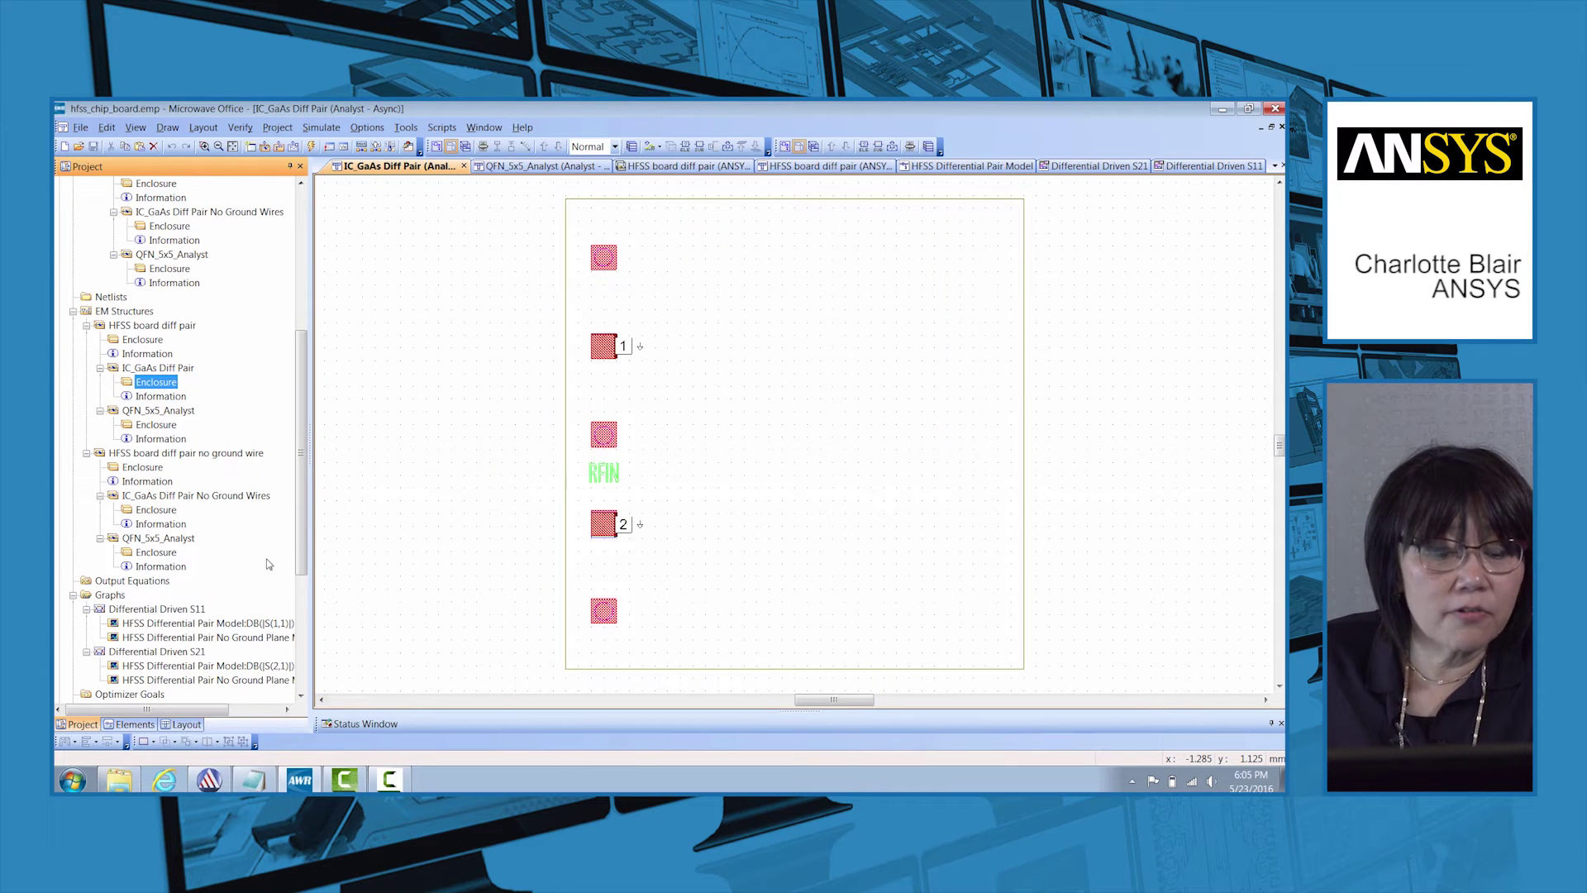
double_click(160, 424)
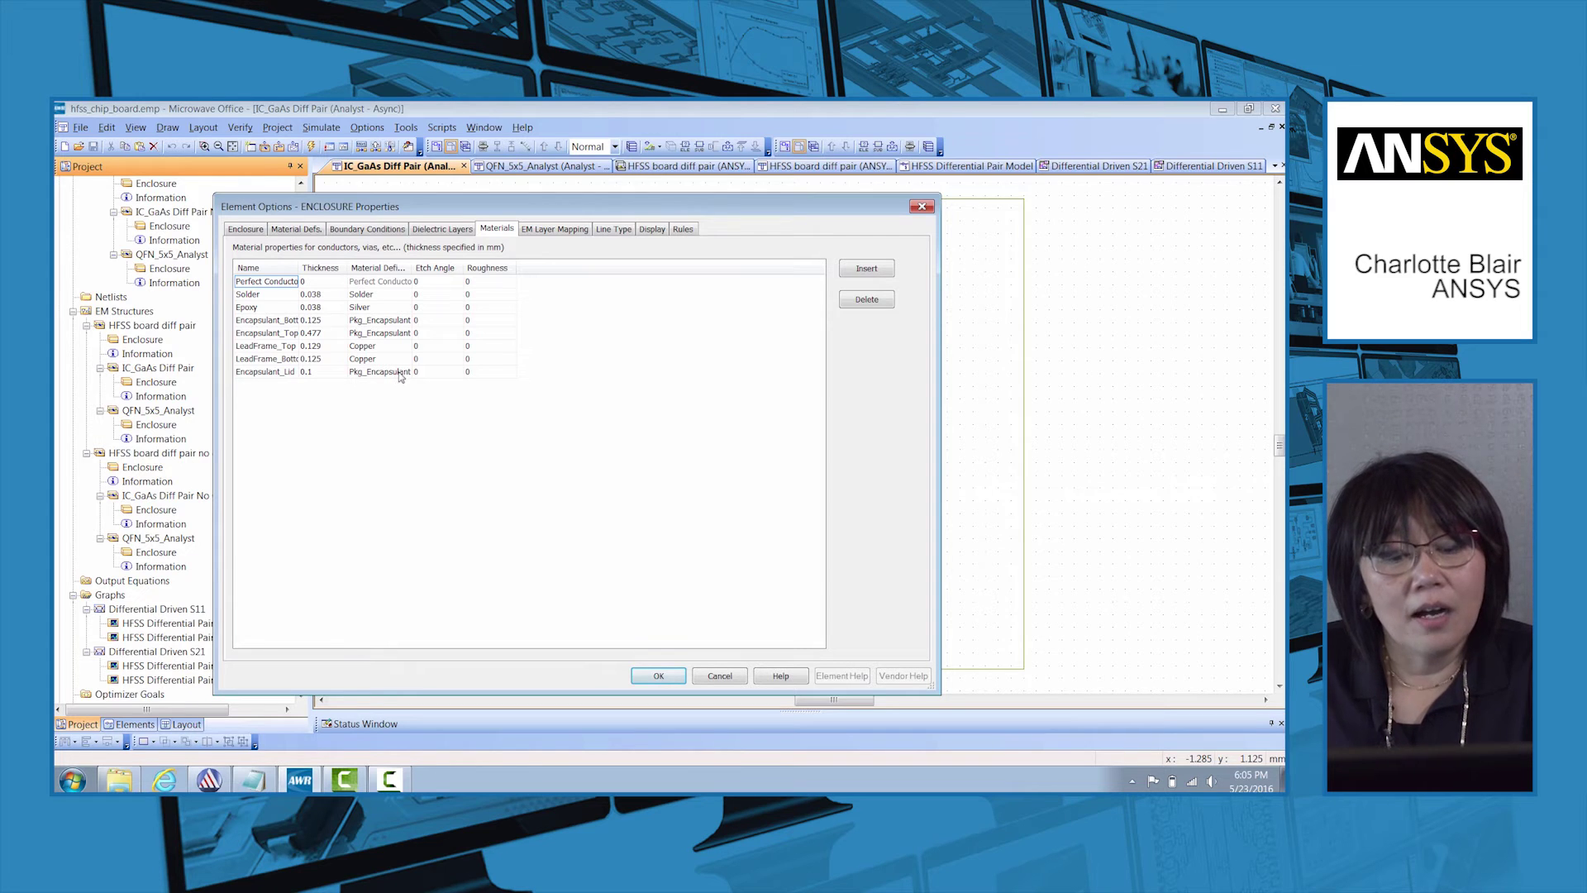
click(927, 212)
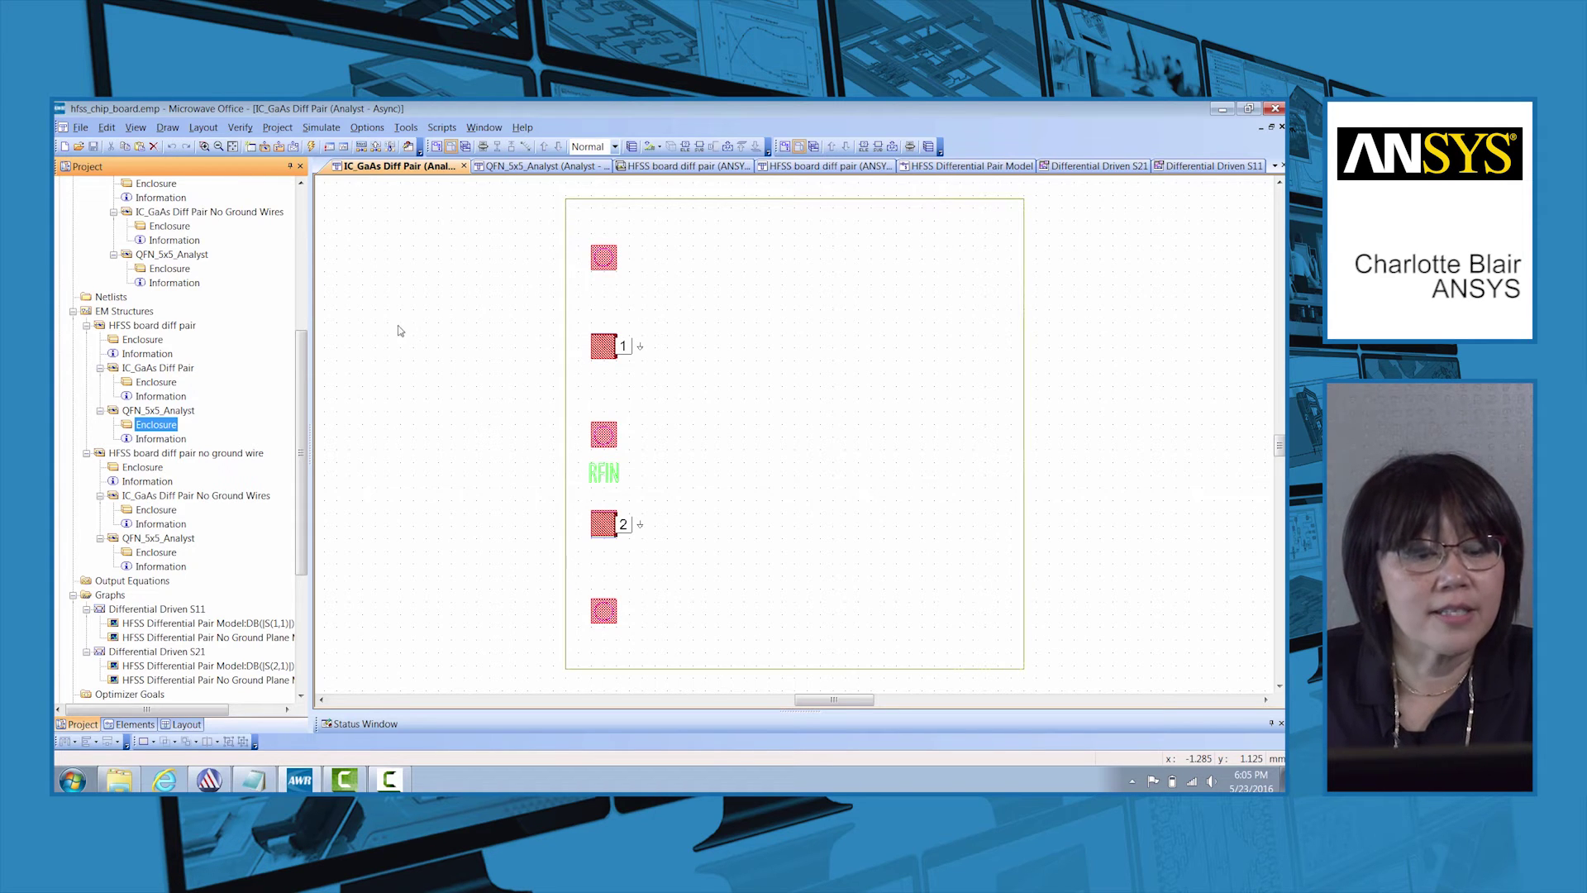
Step: Open HFSS board diff pair in ANSYS Electronics Desktop with Open in Native Editor
click(143, 326)
right_click(142, 326)
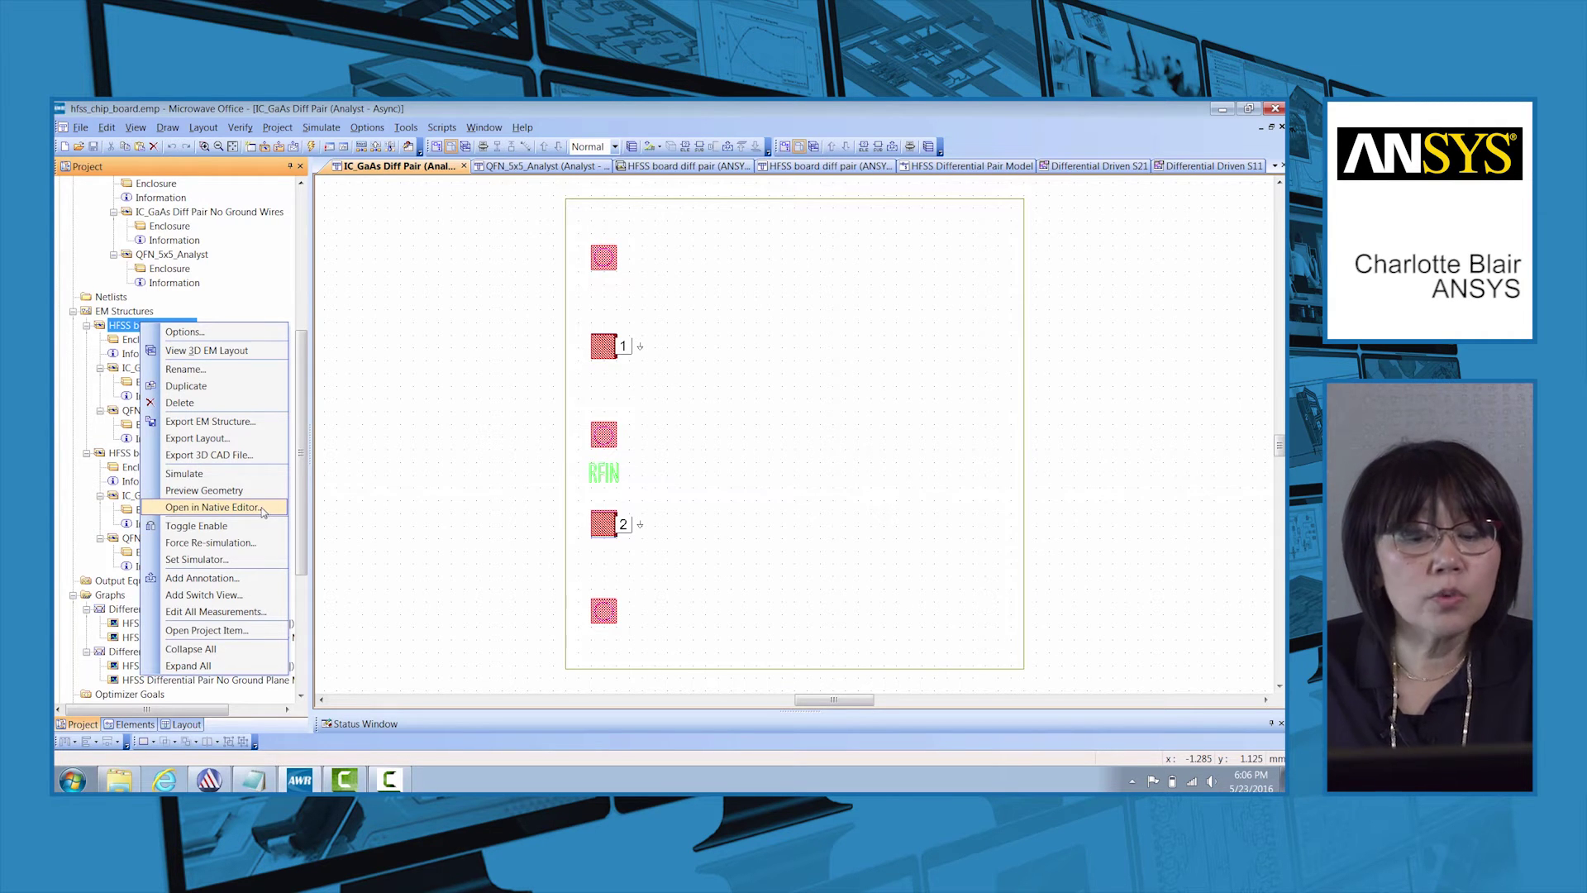
click(214, 507)
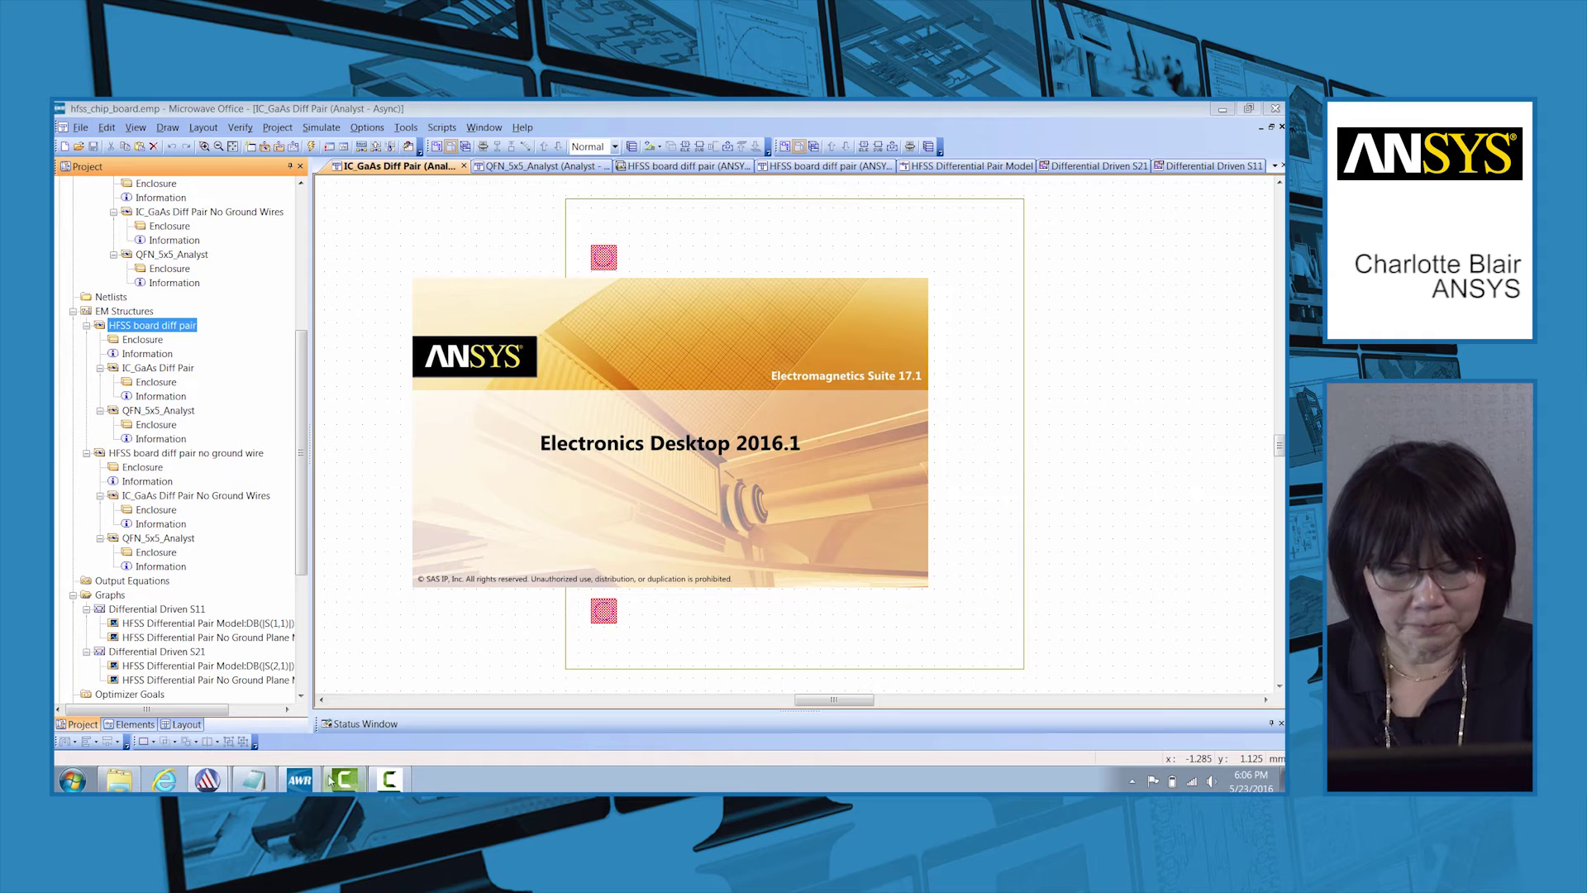
Step: Bring the exported board layout forward and open its Edit Layers stackup dialog
mouse_move(207, 779)
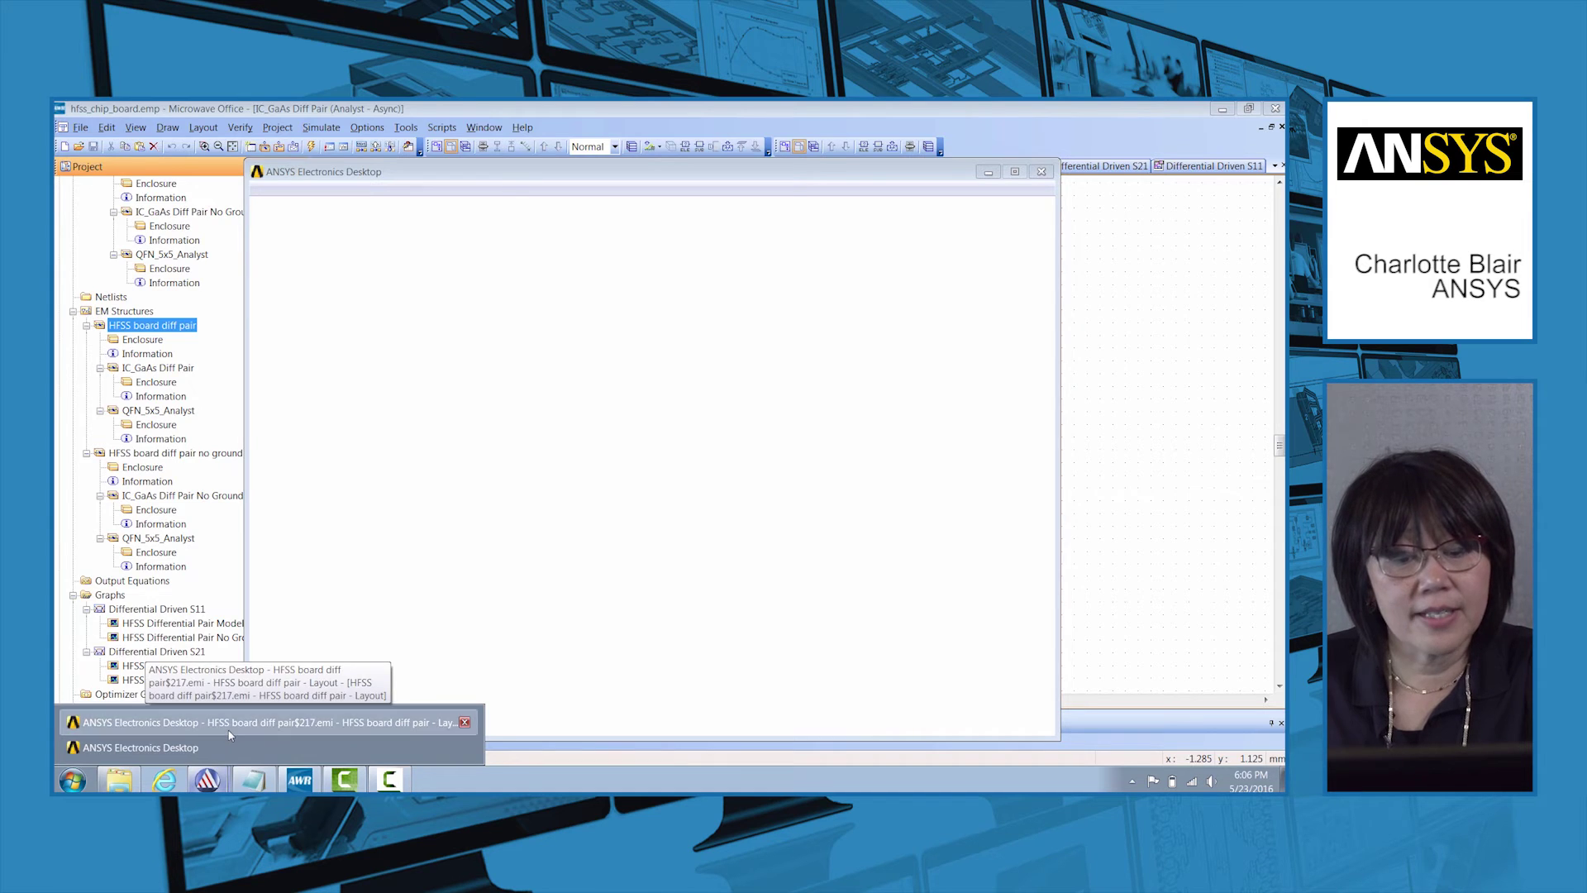
click(227, 727)
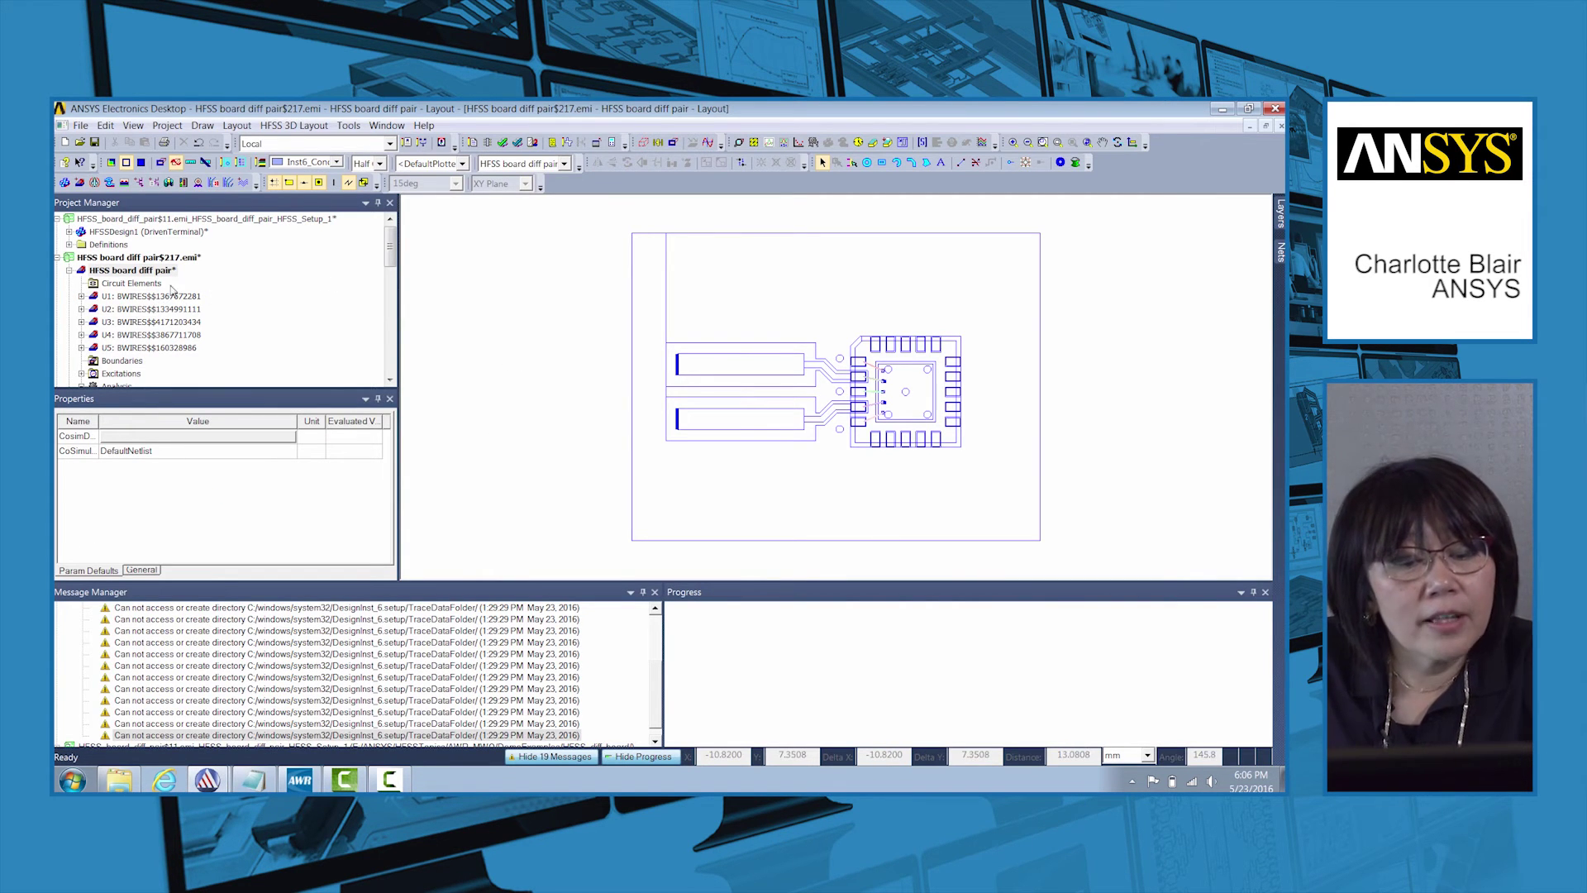
scroll(389, 256, down, 2)
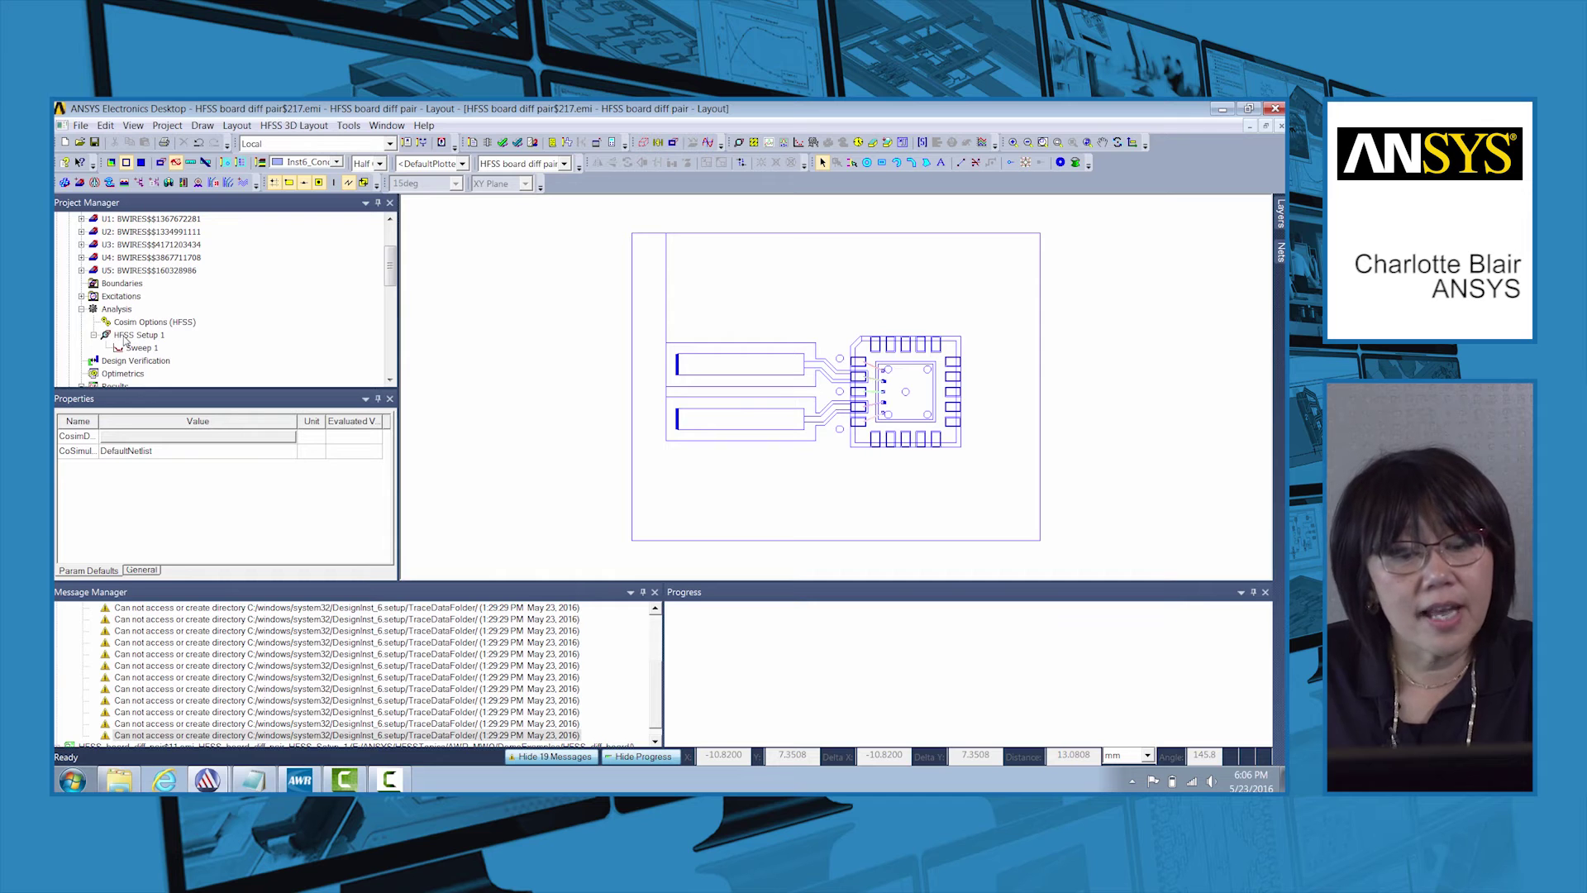
scroll(392, 273, up, 2)
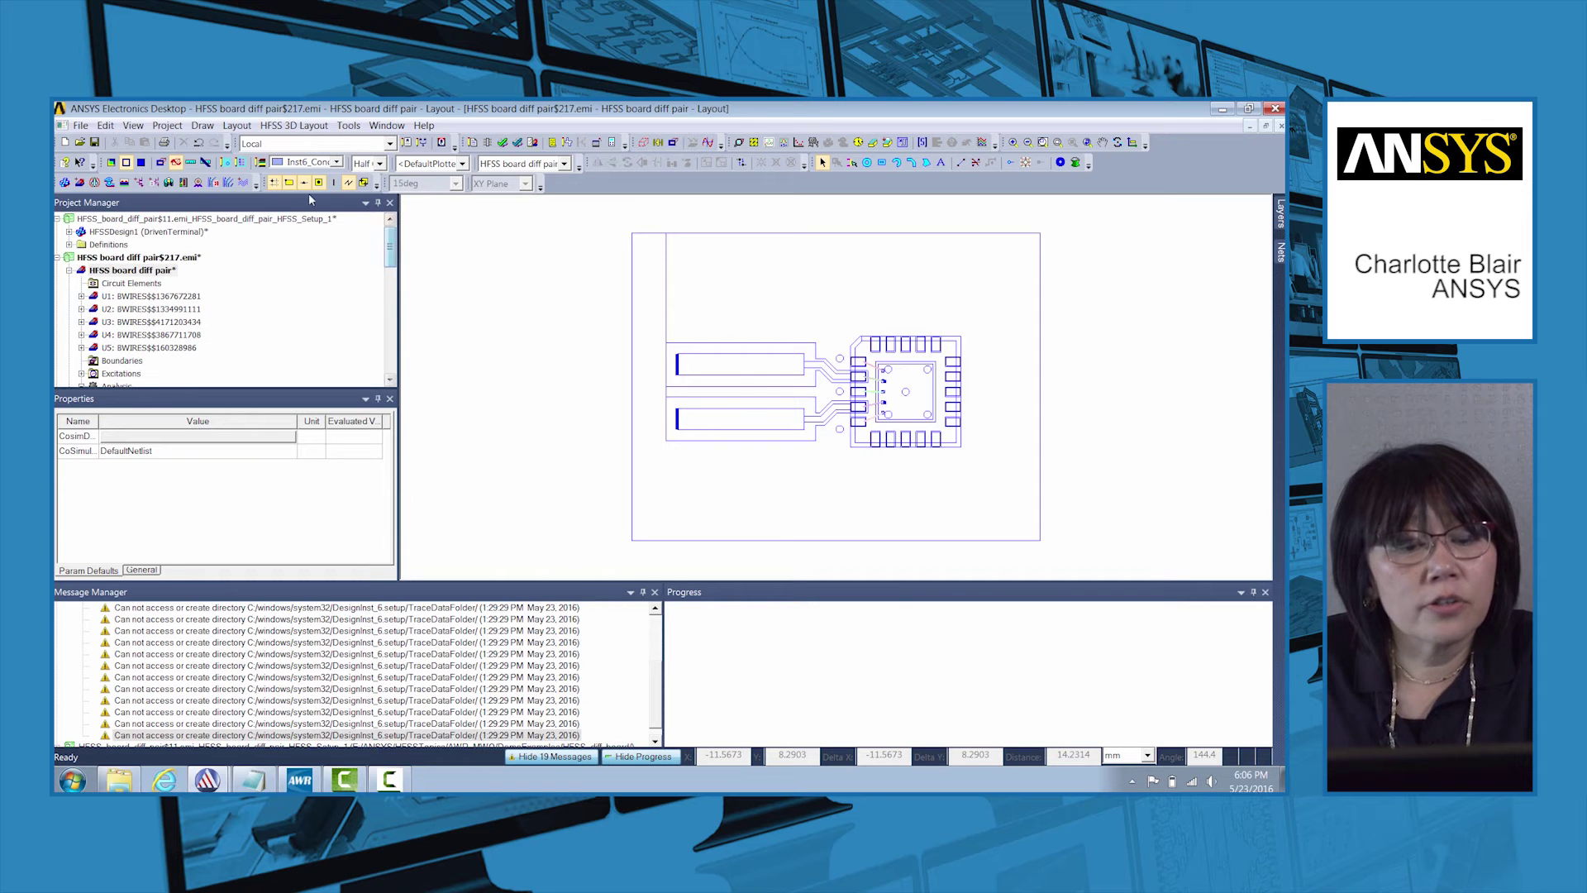
click(262, 166)
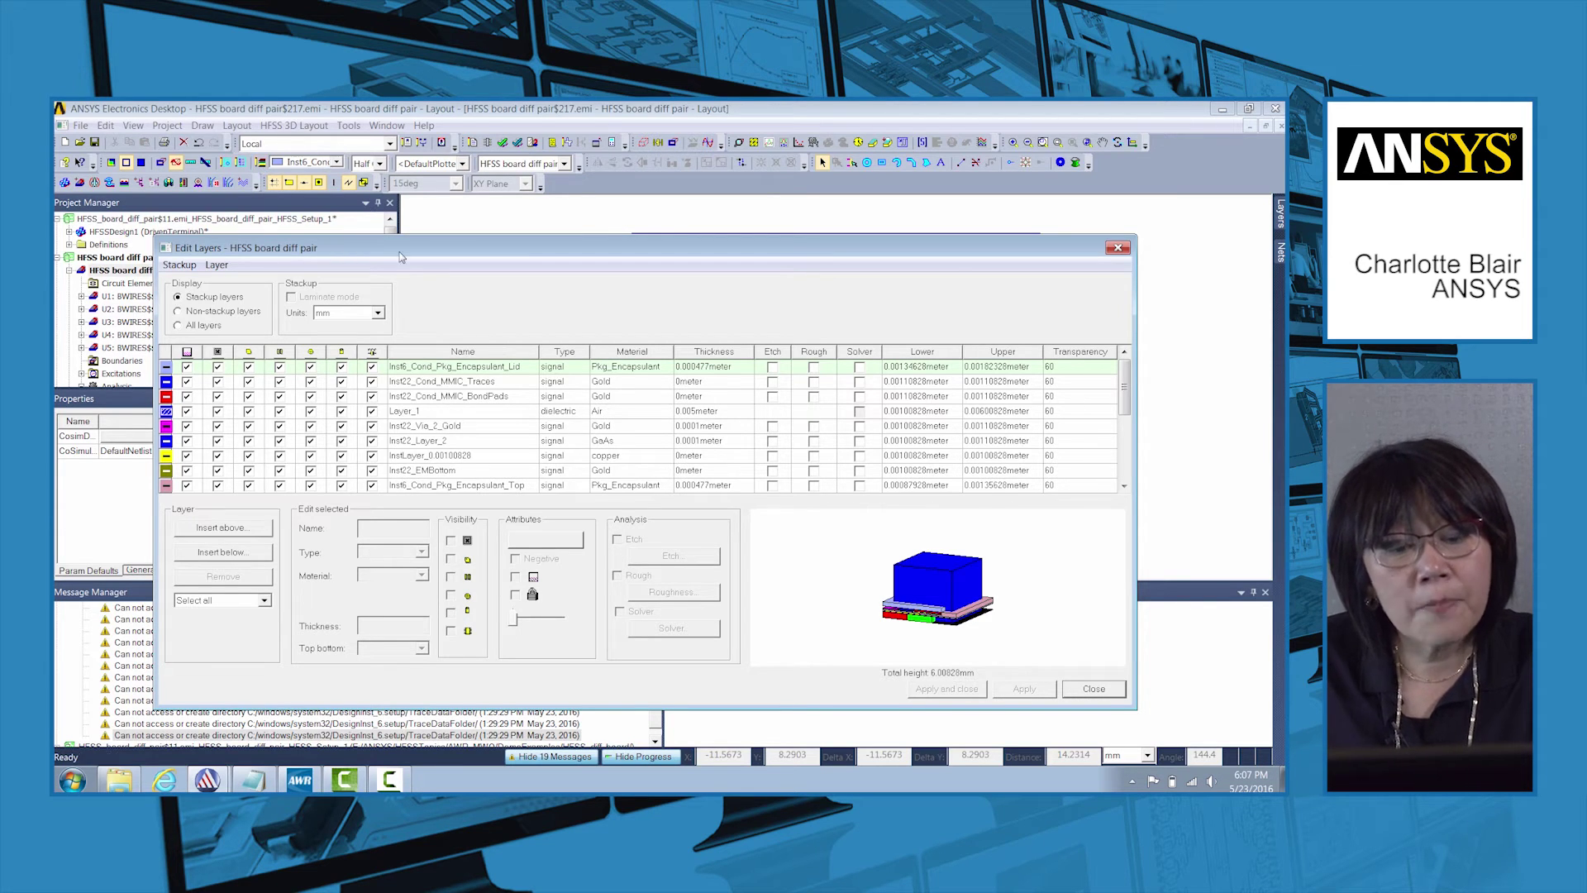
Step: Reposition the Edit Layers dialog, scroll through the layer table, and close it
drag(401, 251, 398, 214)
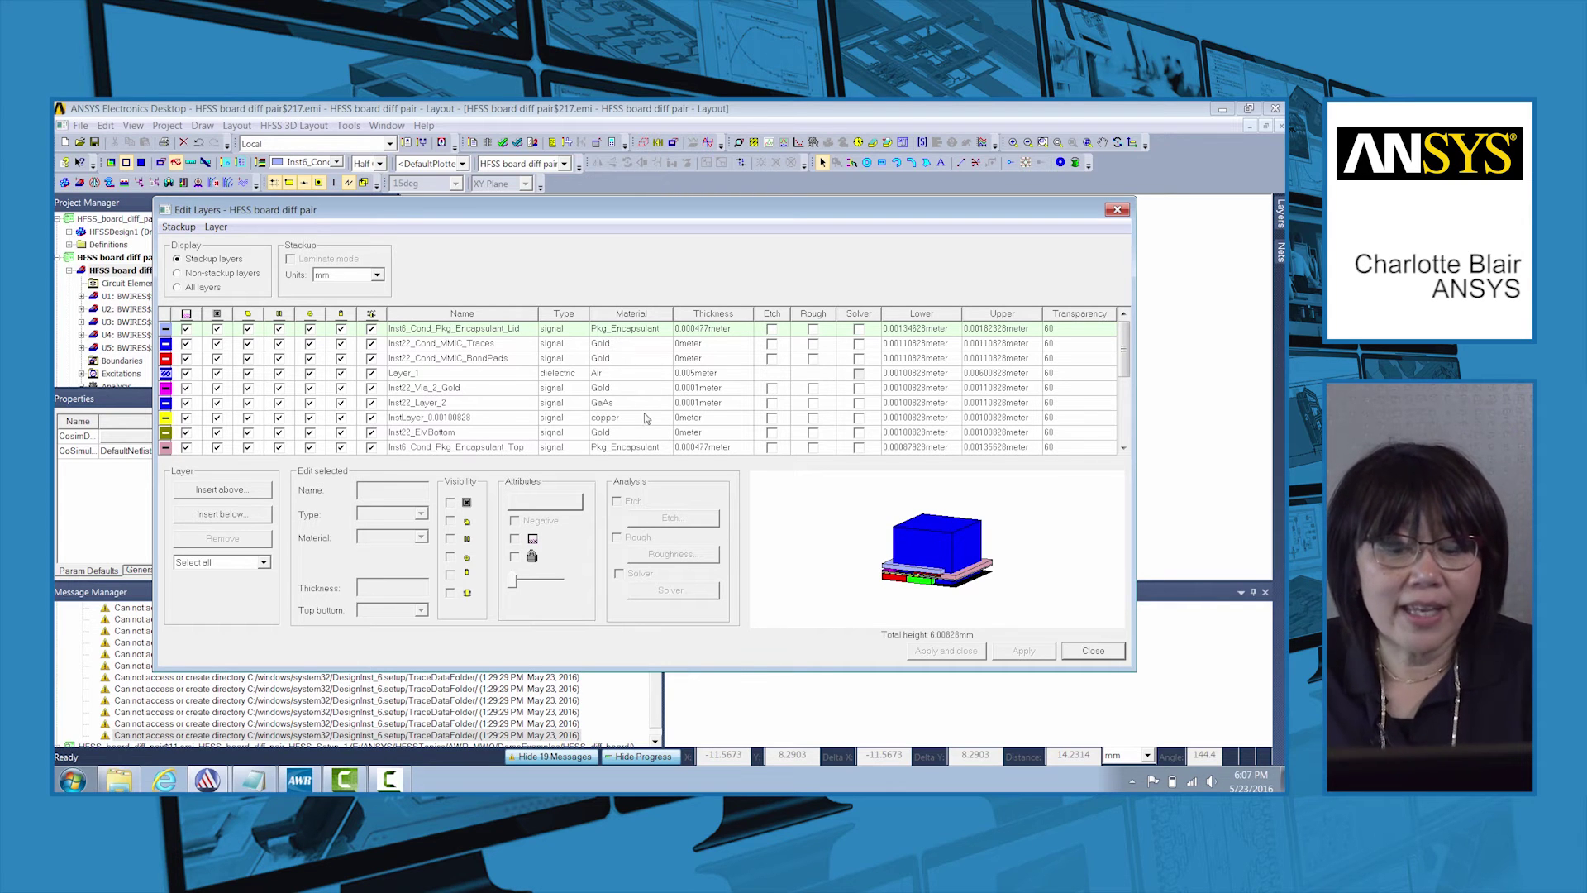
drag(1128, 373, 1129, 423)
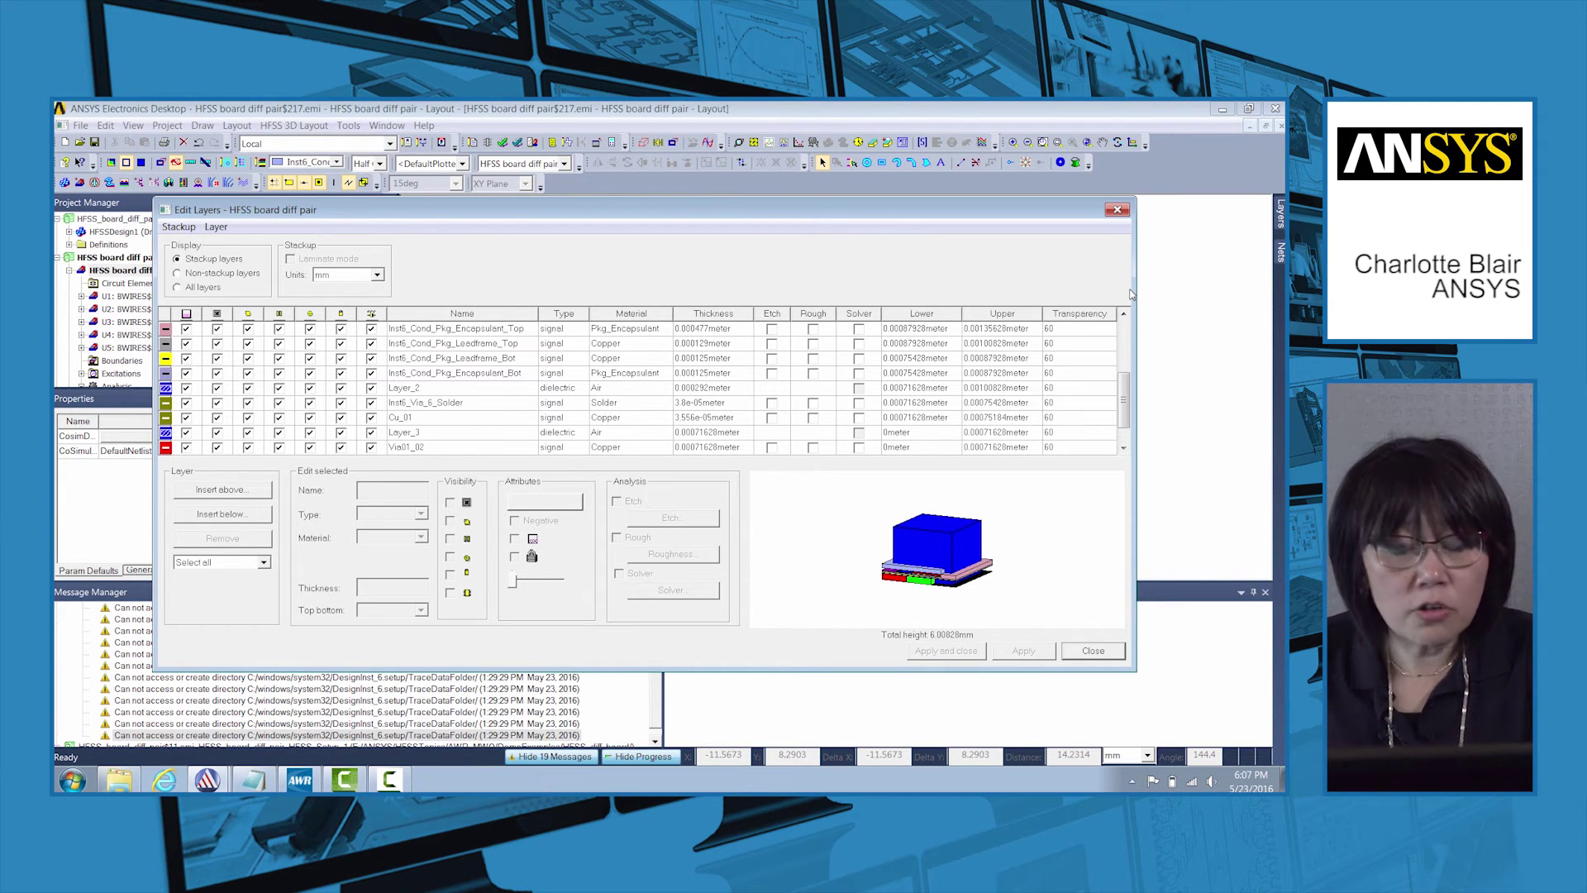
click(1116, 210)
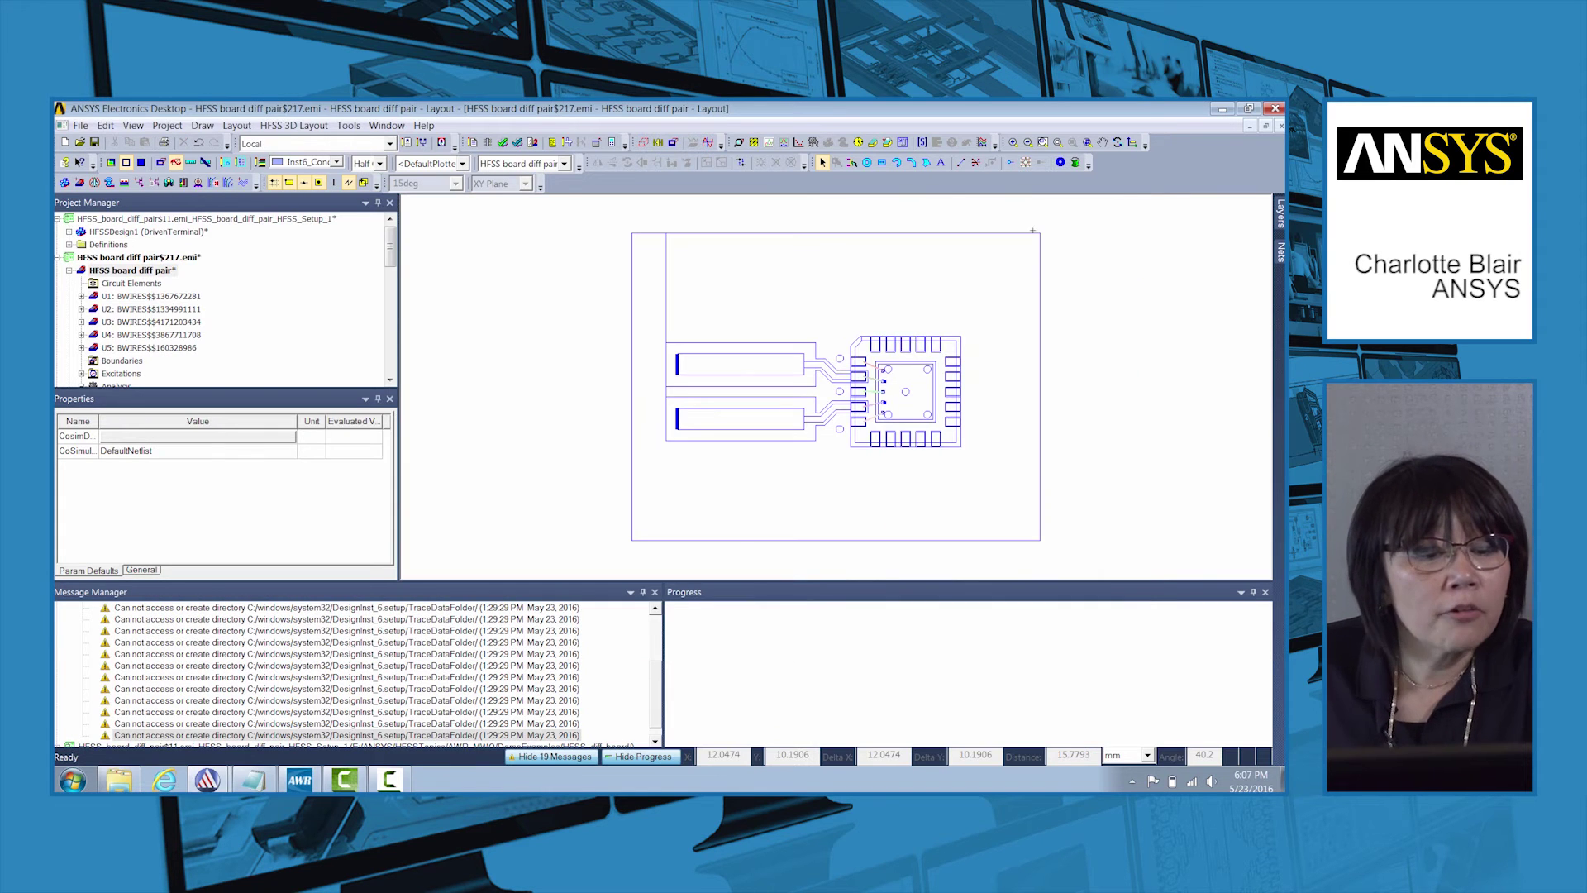
Step: Show ports P1–P4 under Excitations and open the S Parameters results plot
drag(392, 266, 394, 285)
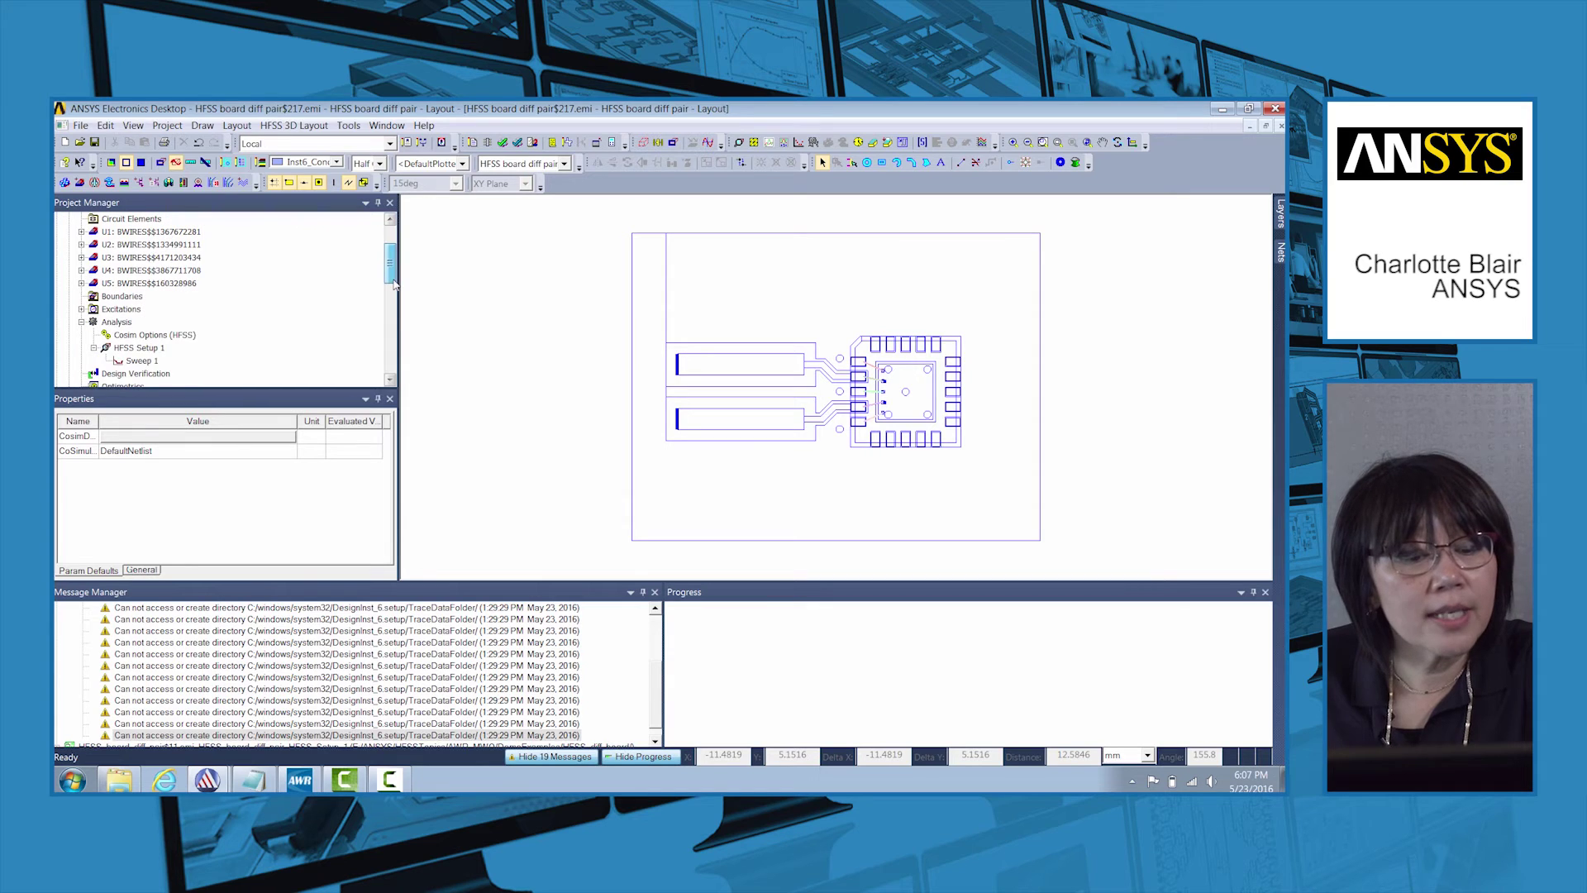
click(81, 309)
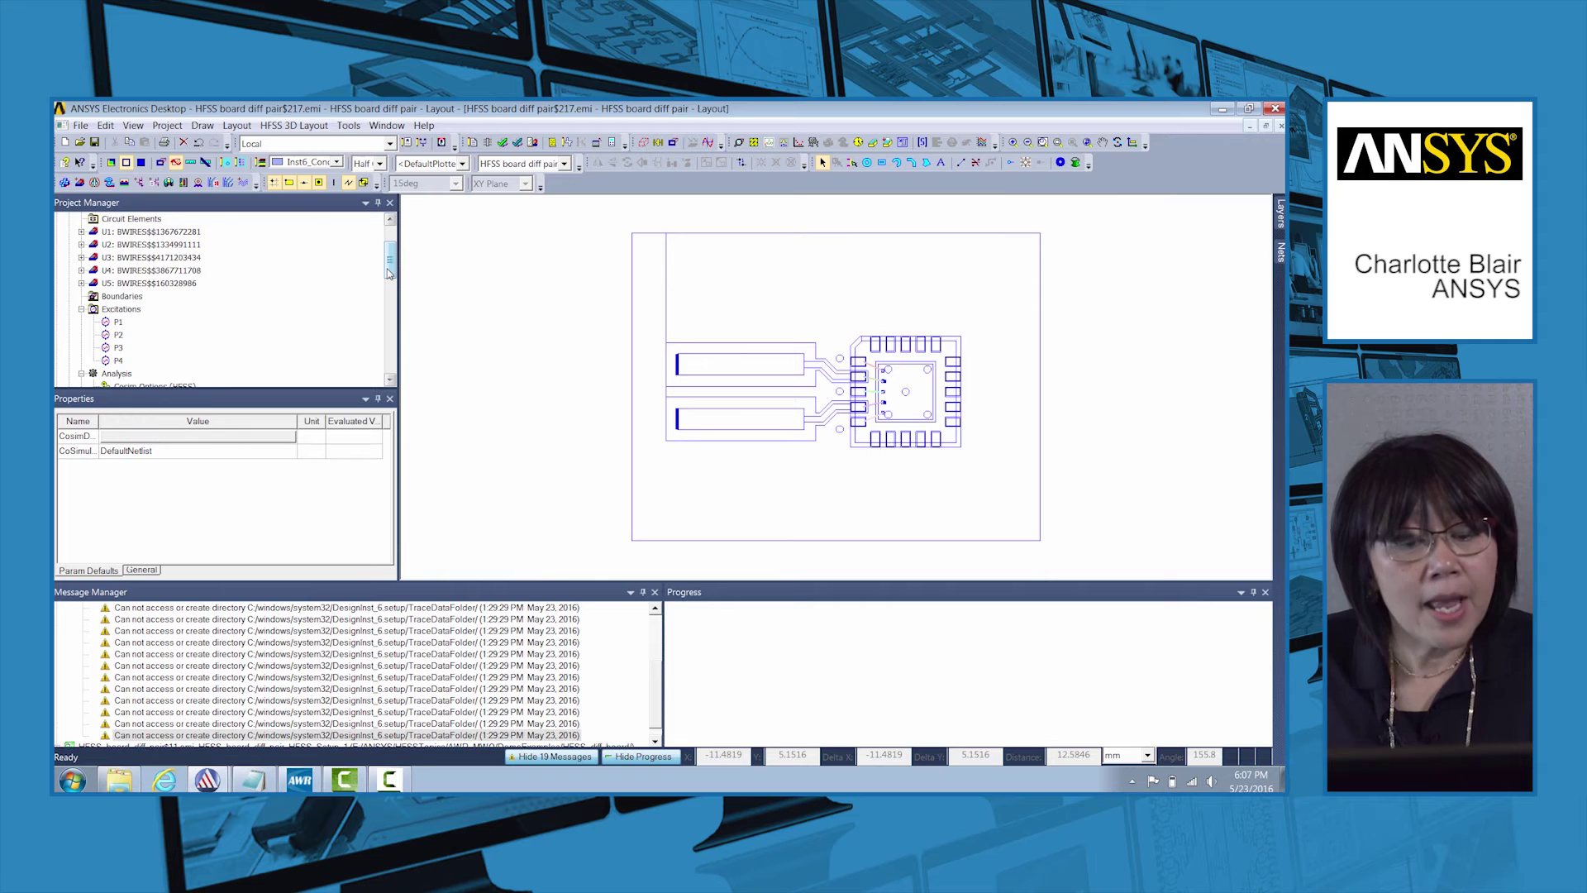
drag(388, 273, 389, 322)
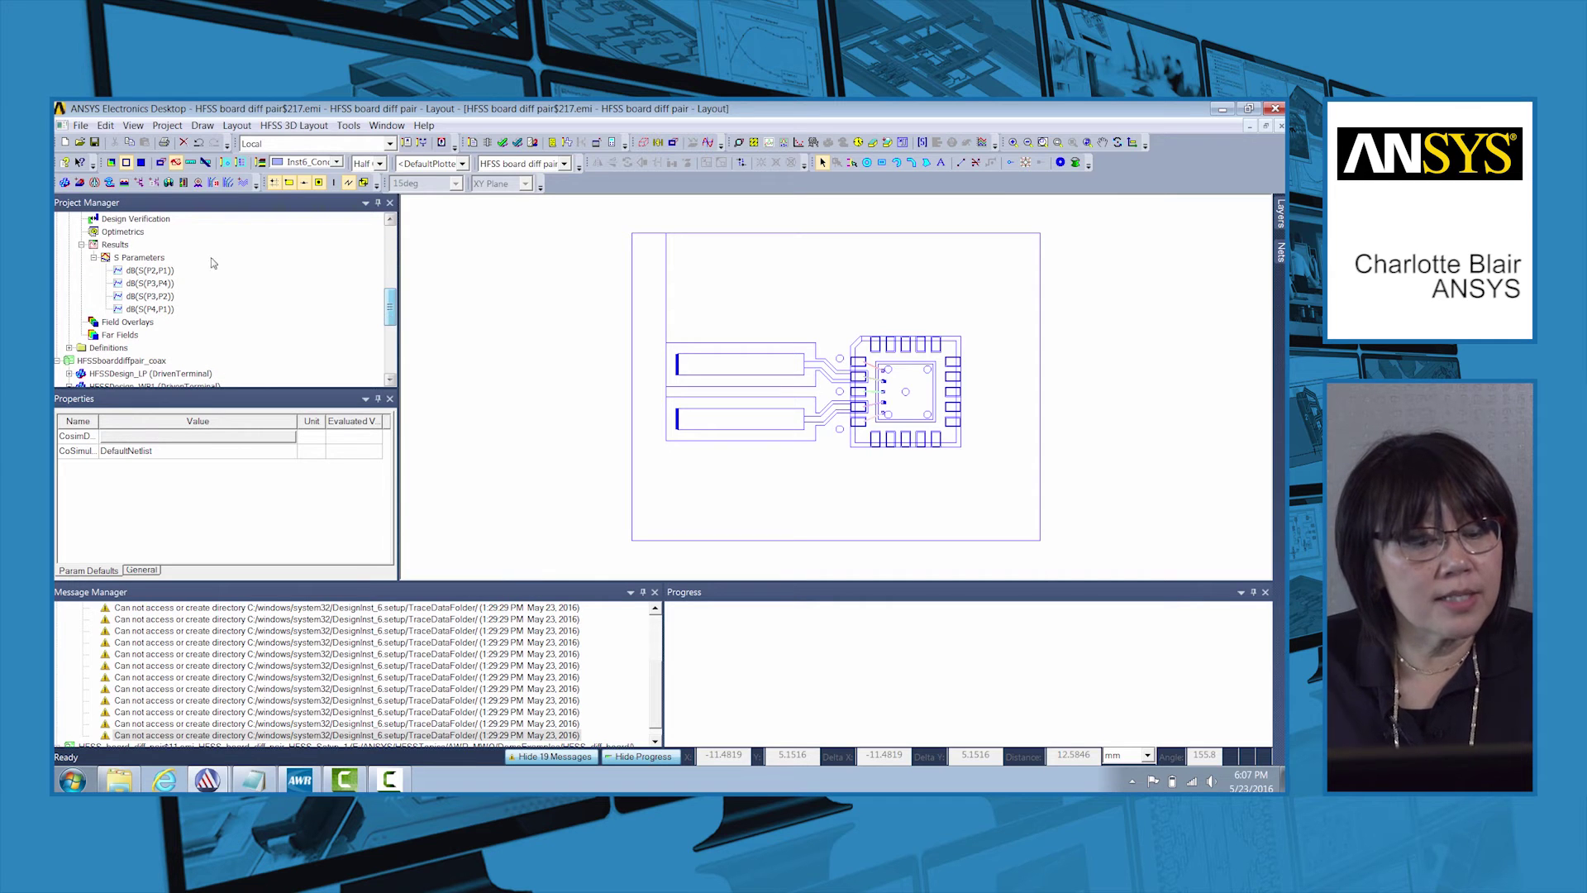
double_click(136, 258)
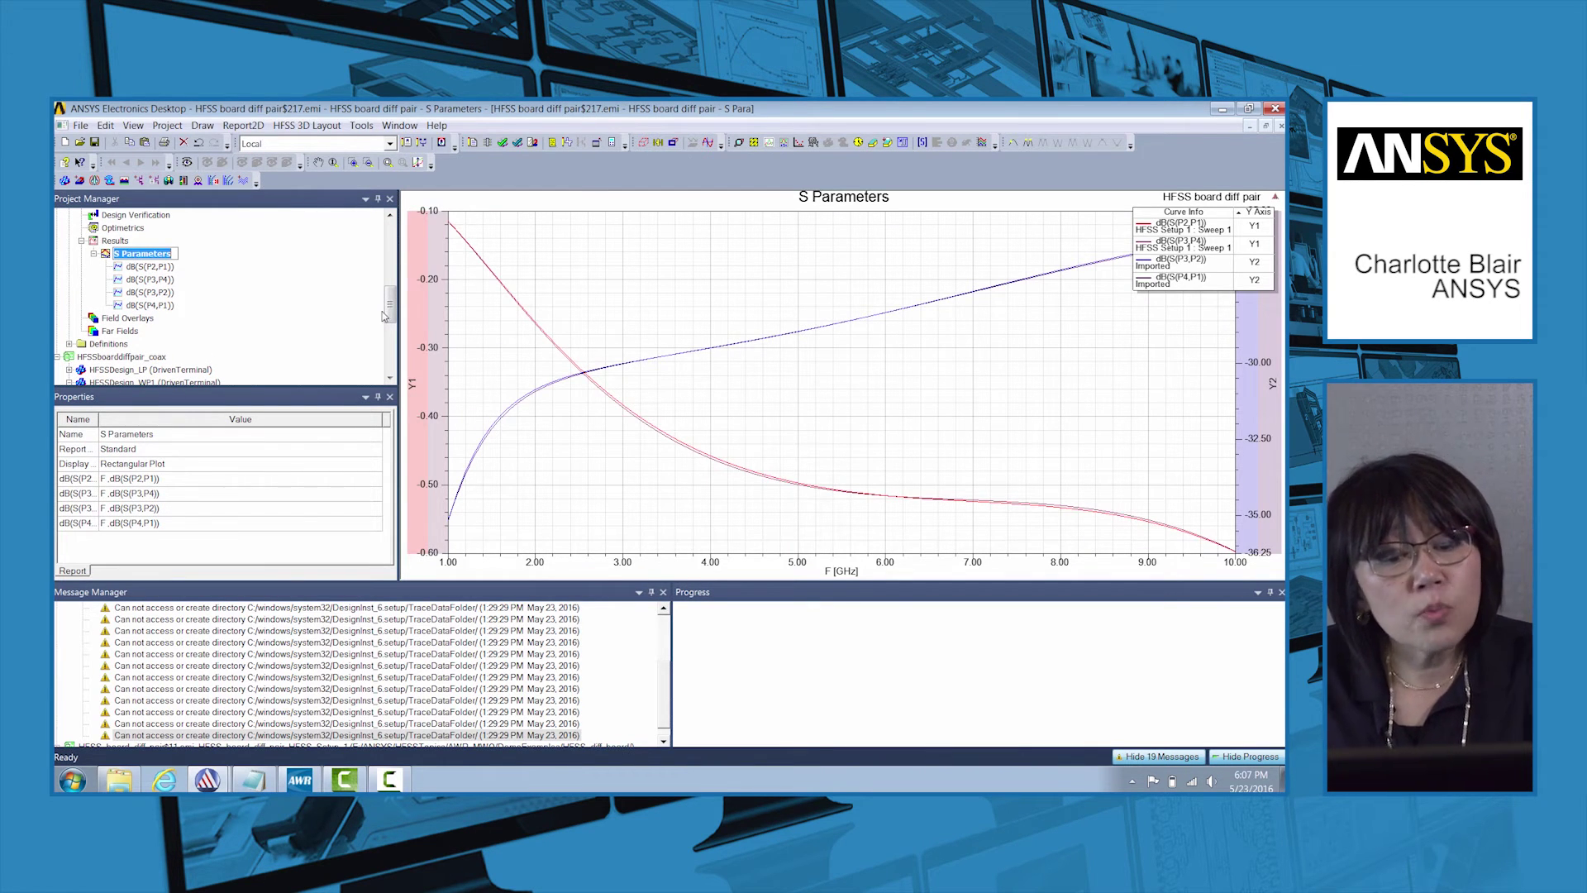
drag(384, 315, 380, 296)
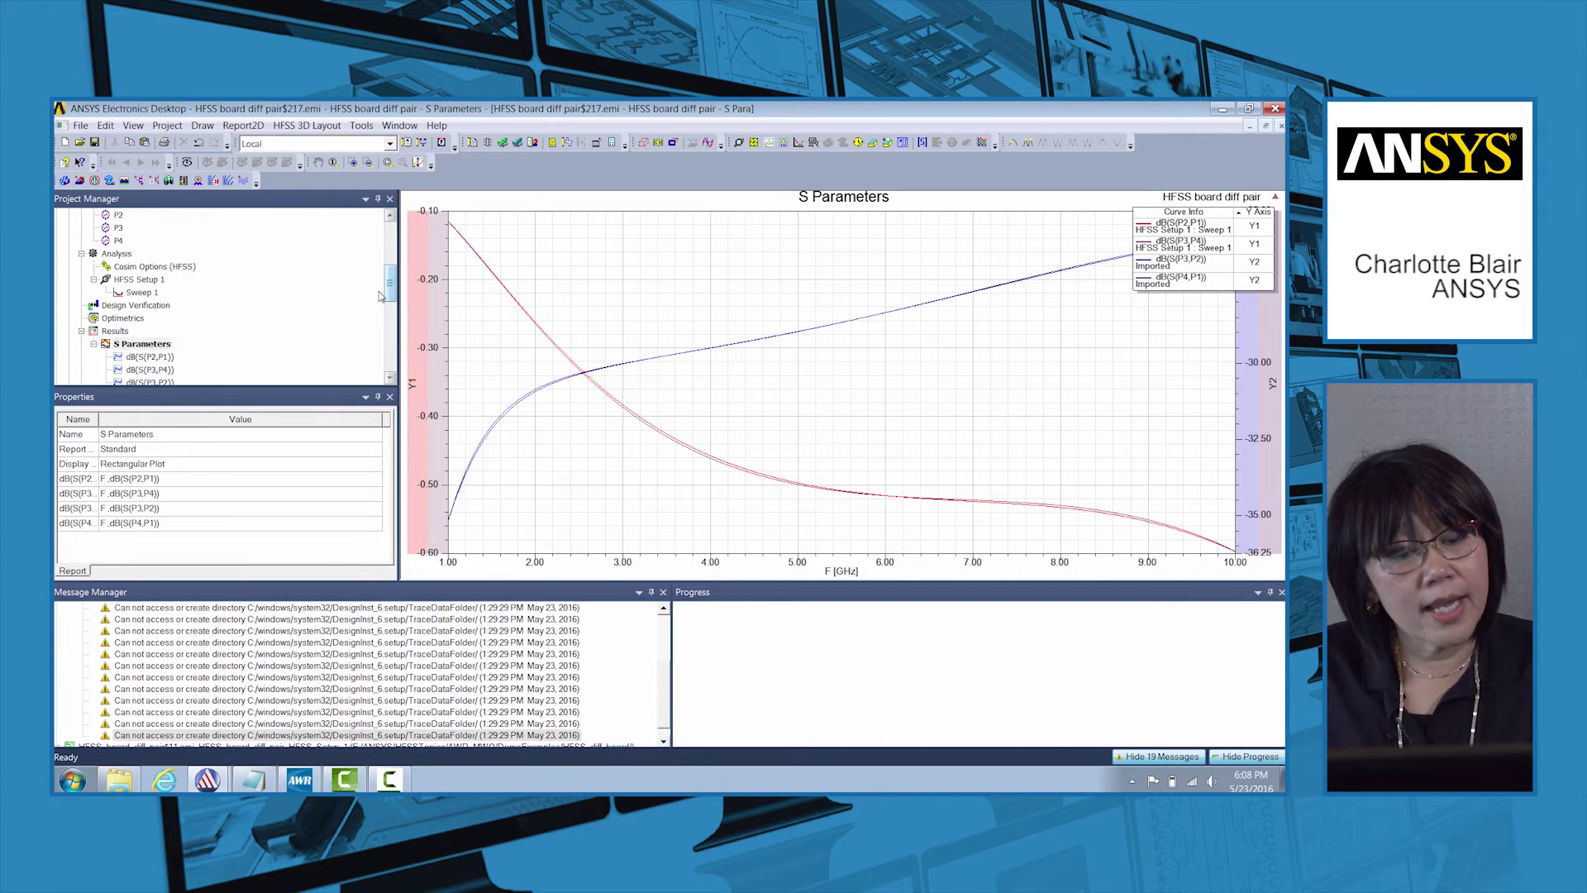
Step: Export HFSS Setup 1 as an HFSS Model
right_click(146, 282)
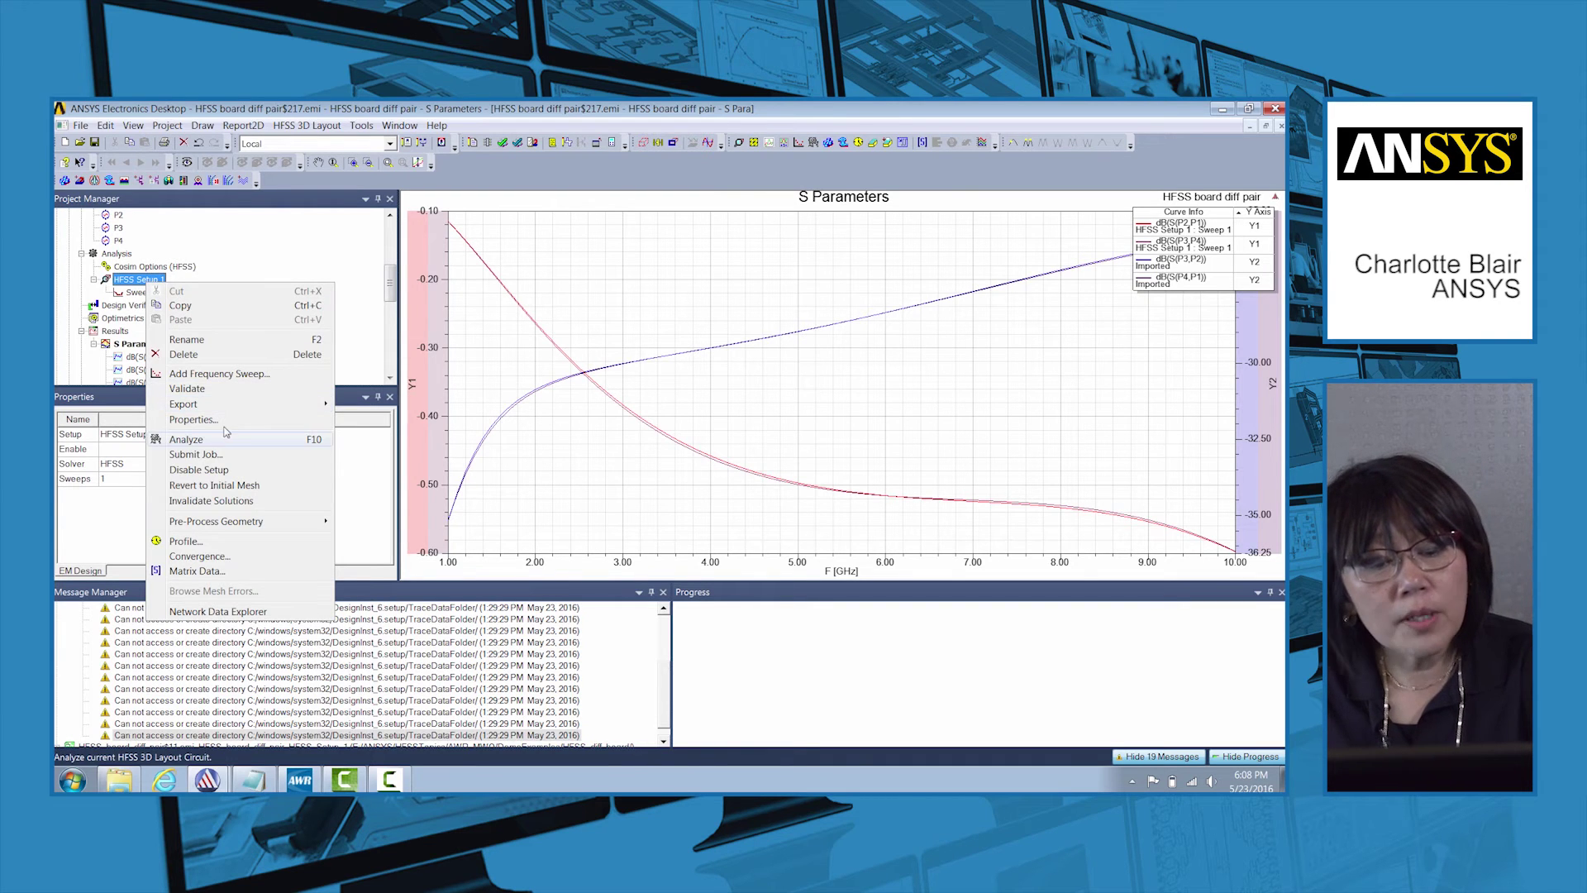
mouse_move(236, 408)
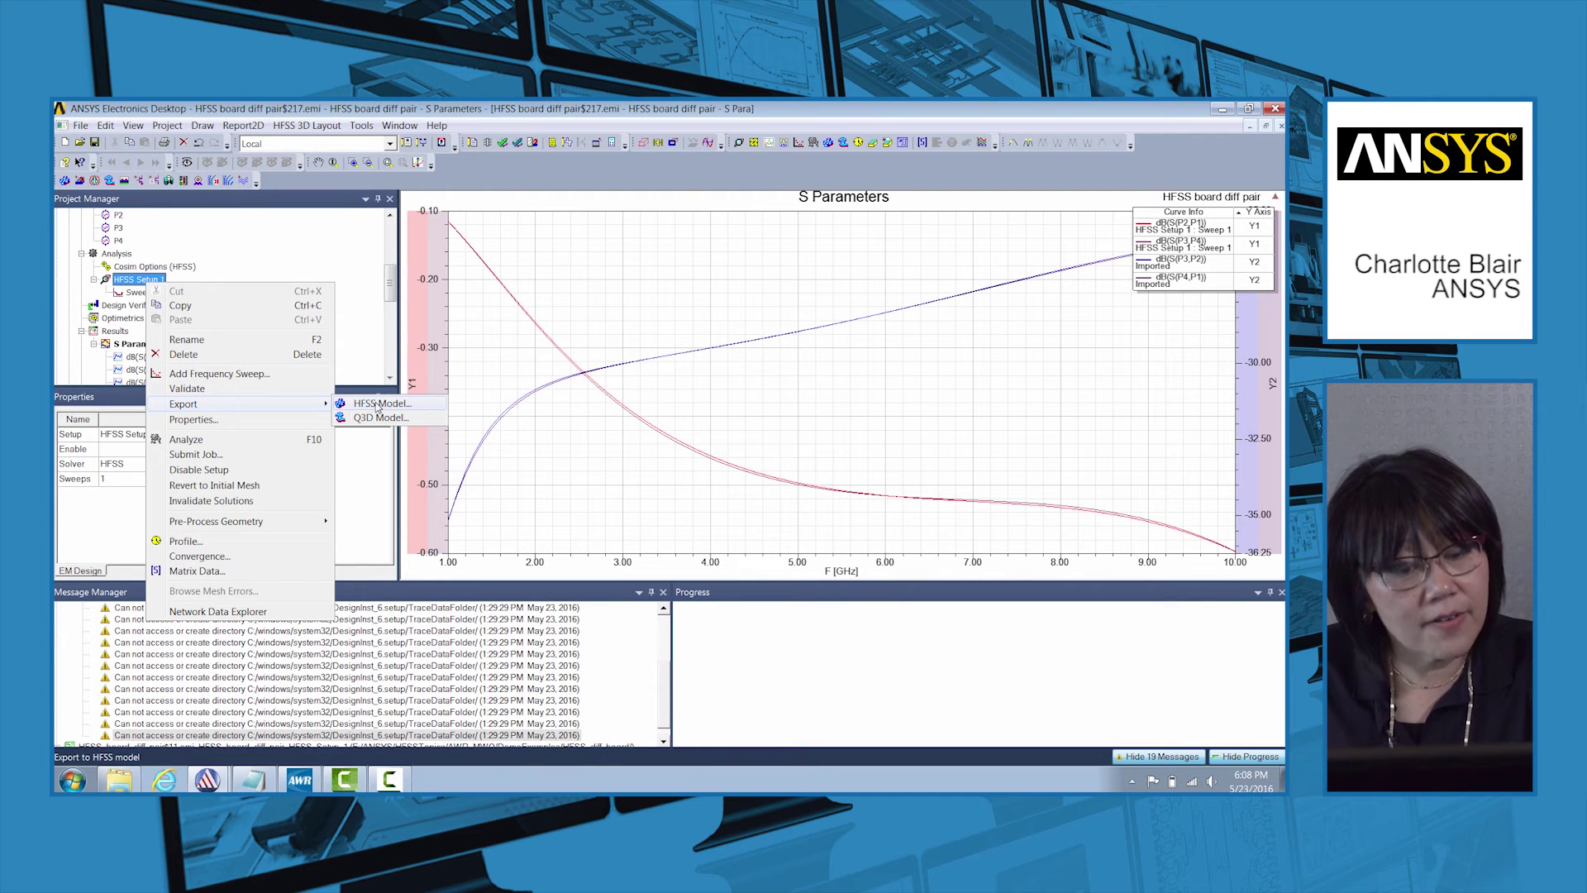
click(240, 113)
Step: Collapse the board project and open HFSSDesign1 in the 3D Modeler
drag(392, 300, 392, 248)
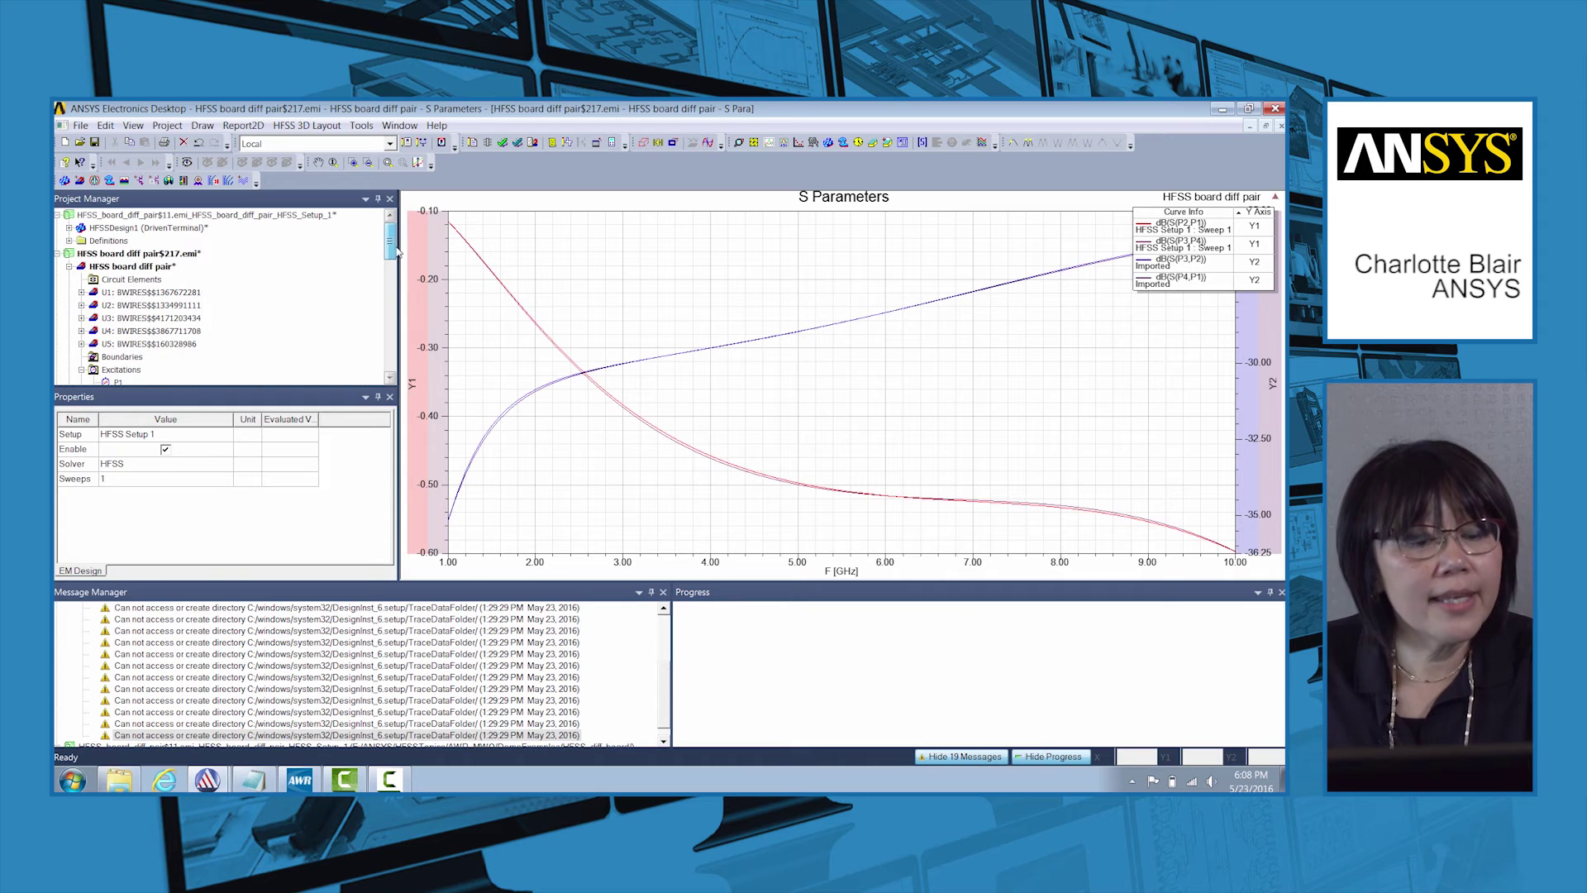
click(69, 267)
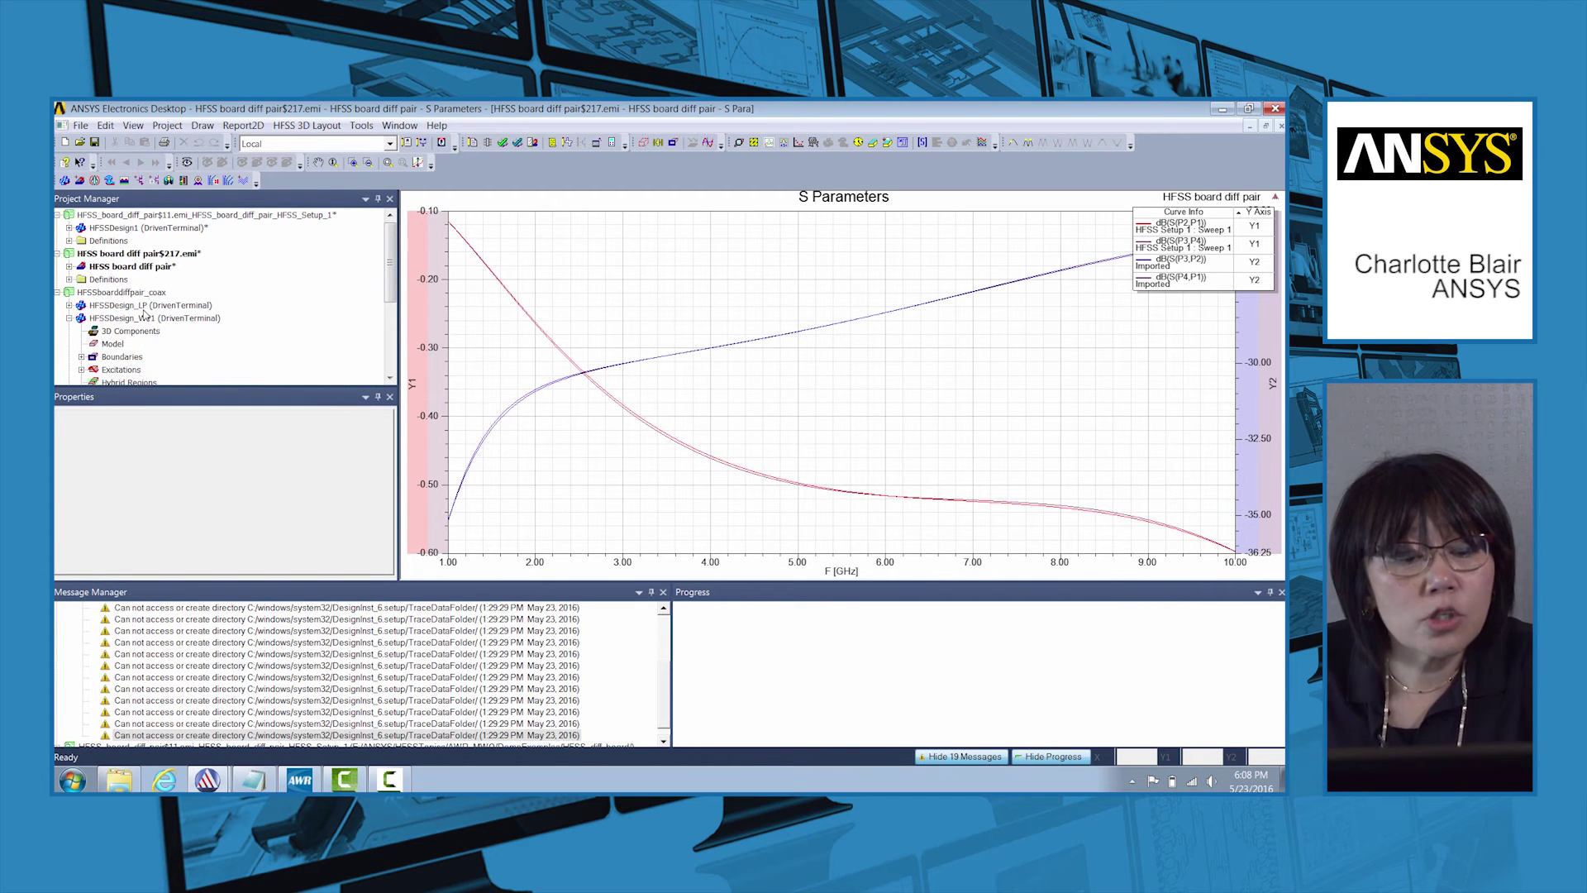
double_click(165, 229)
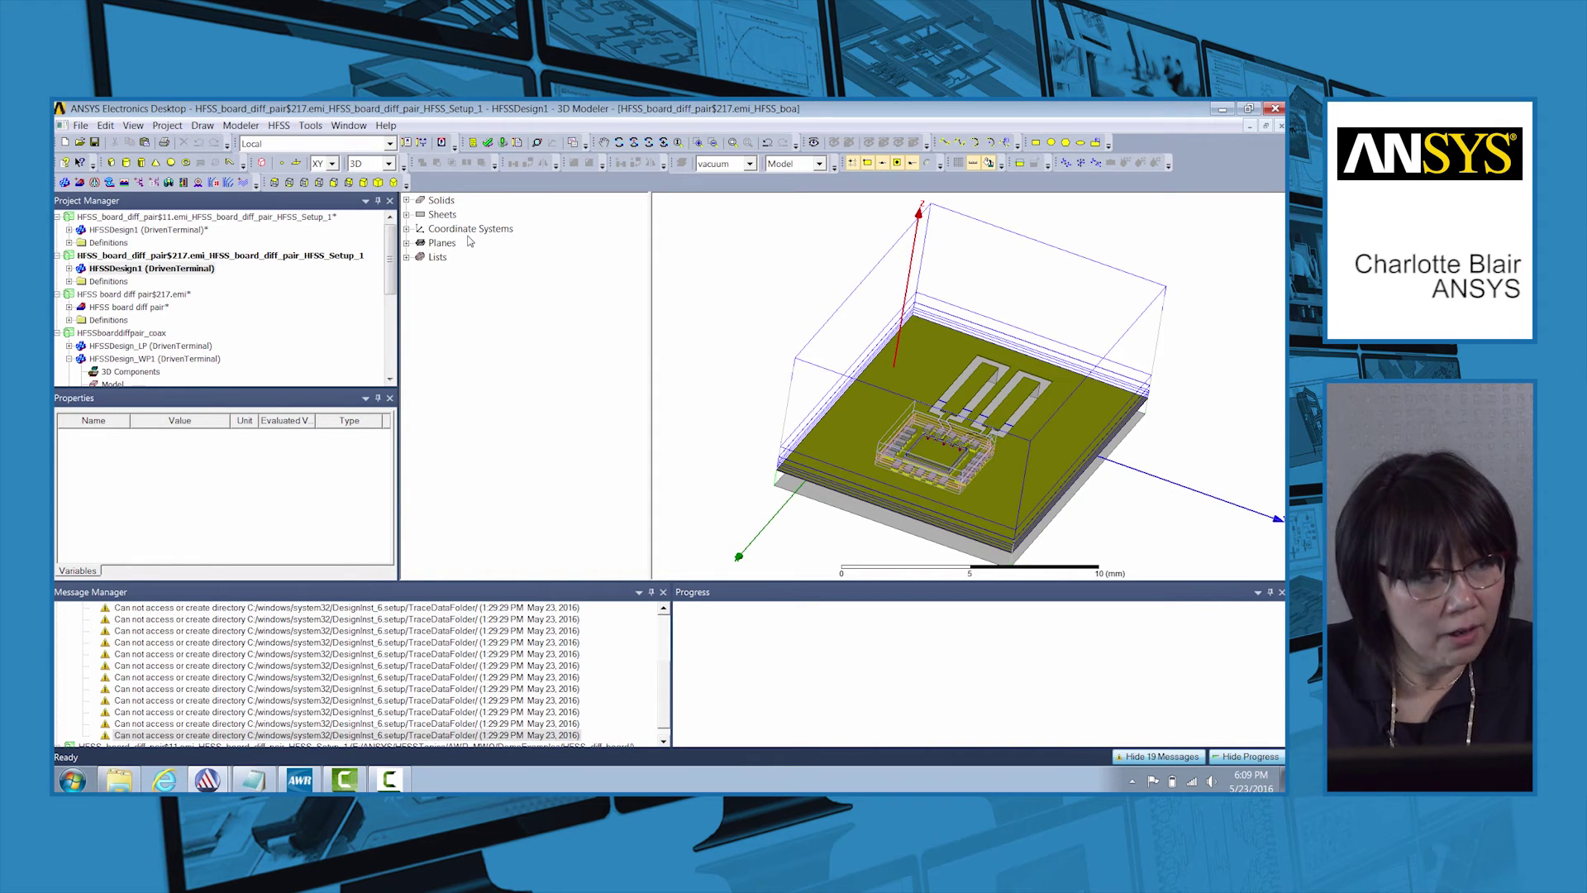
Step: Delete every air solid from airbox through Layer_2_Layer_22 under Solids > air
click(405, 201)
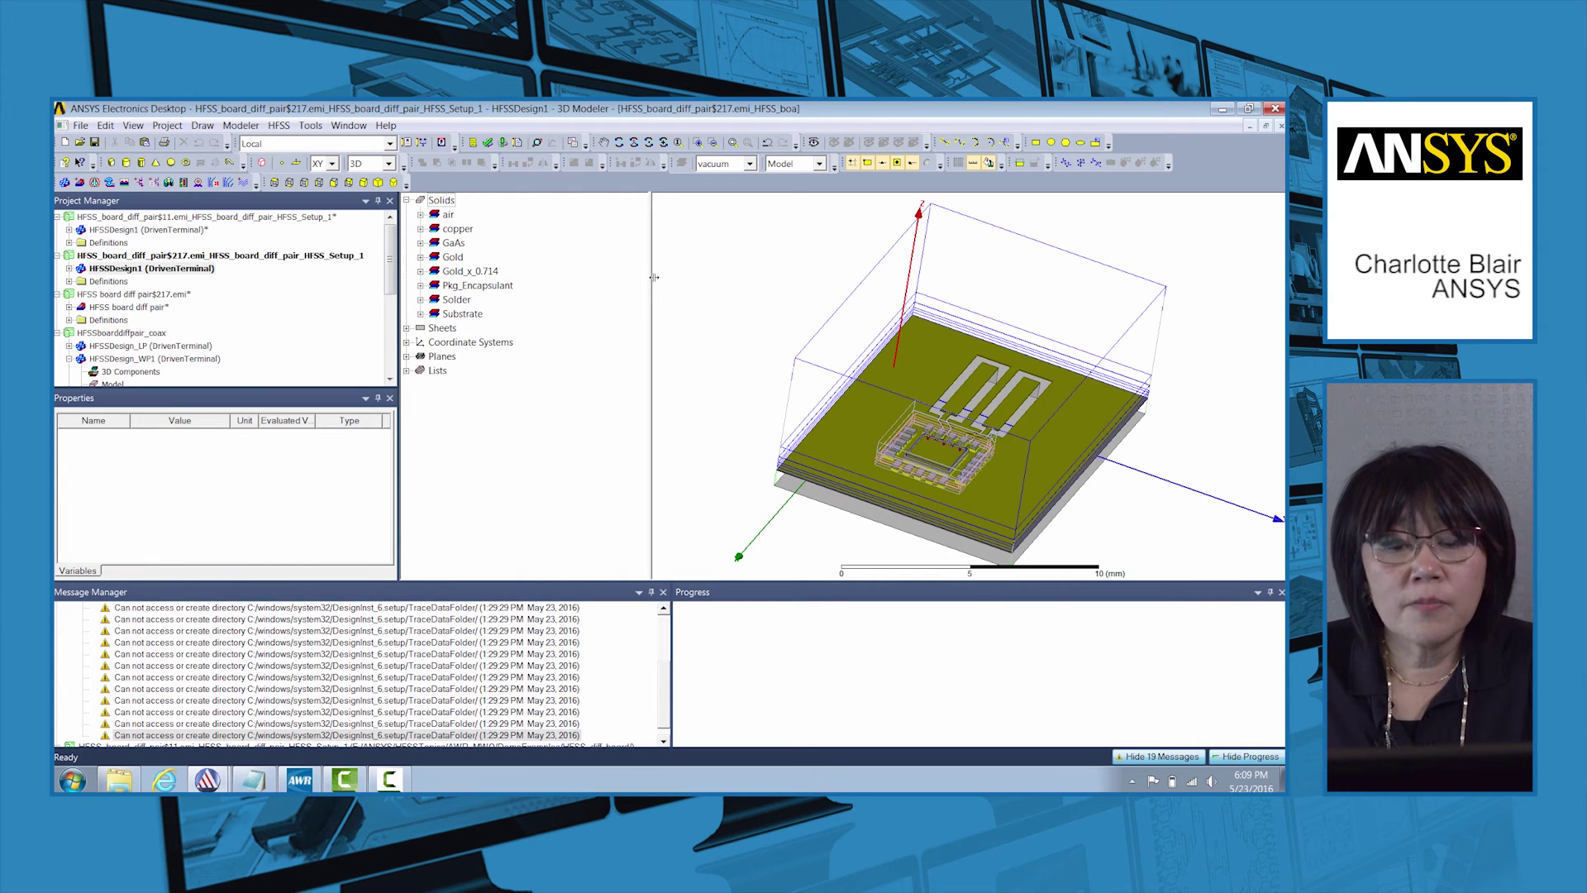
drag(651, 280, 672, 279)
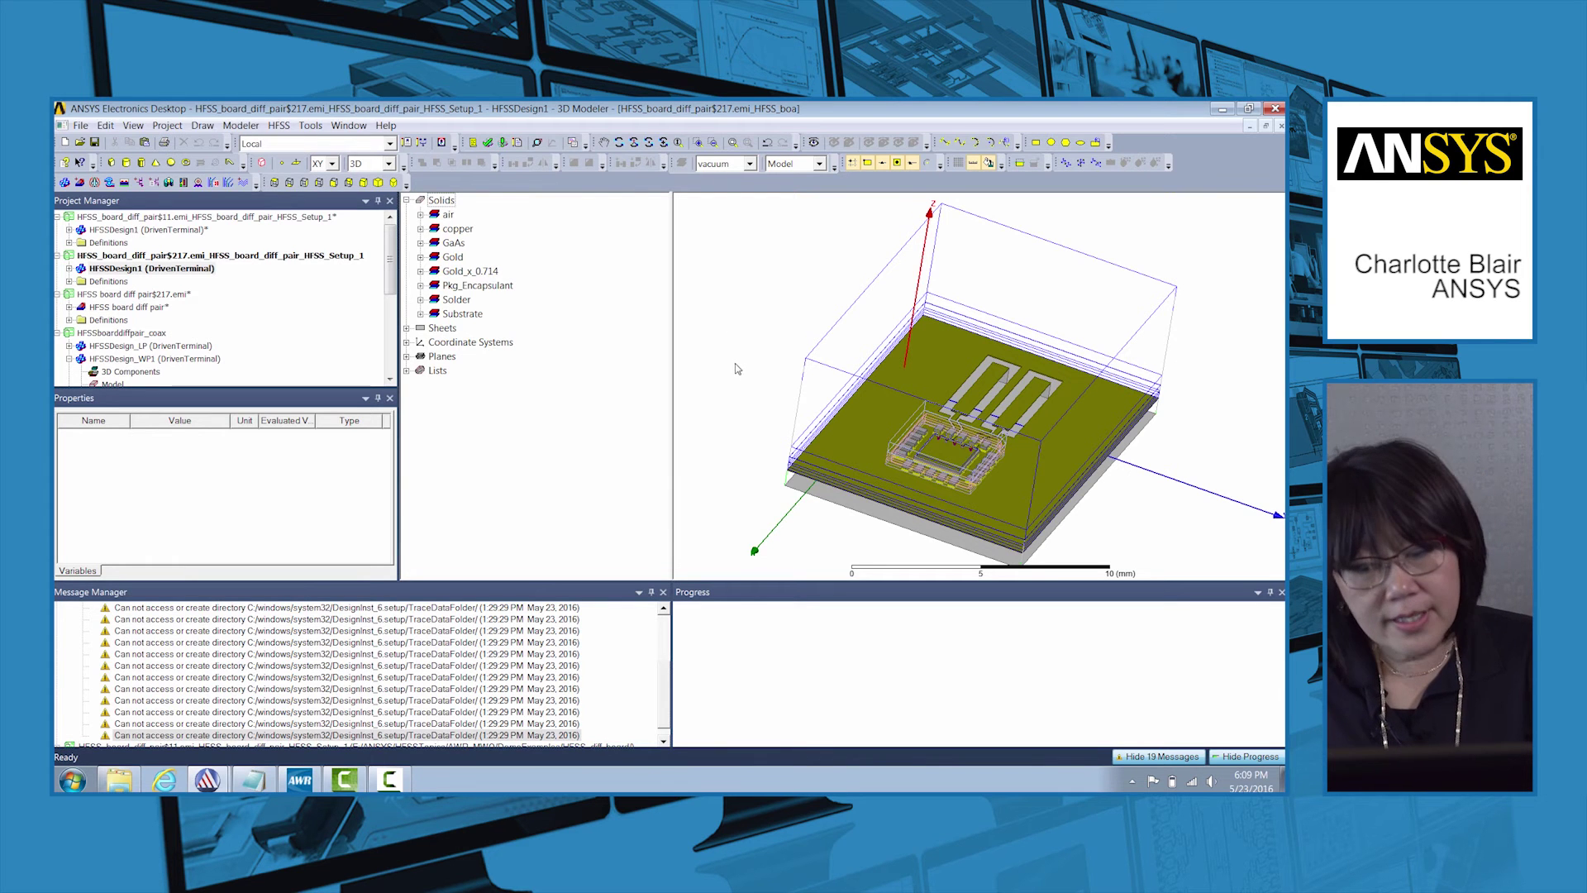
mouse_move(733, 365)
alt+mouse_down()
mouse_move(727, 348)
mouse_move(694, 351)
alt+mouse_up()
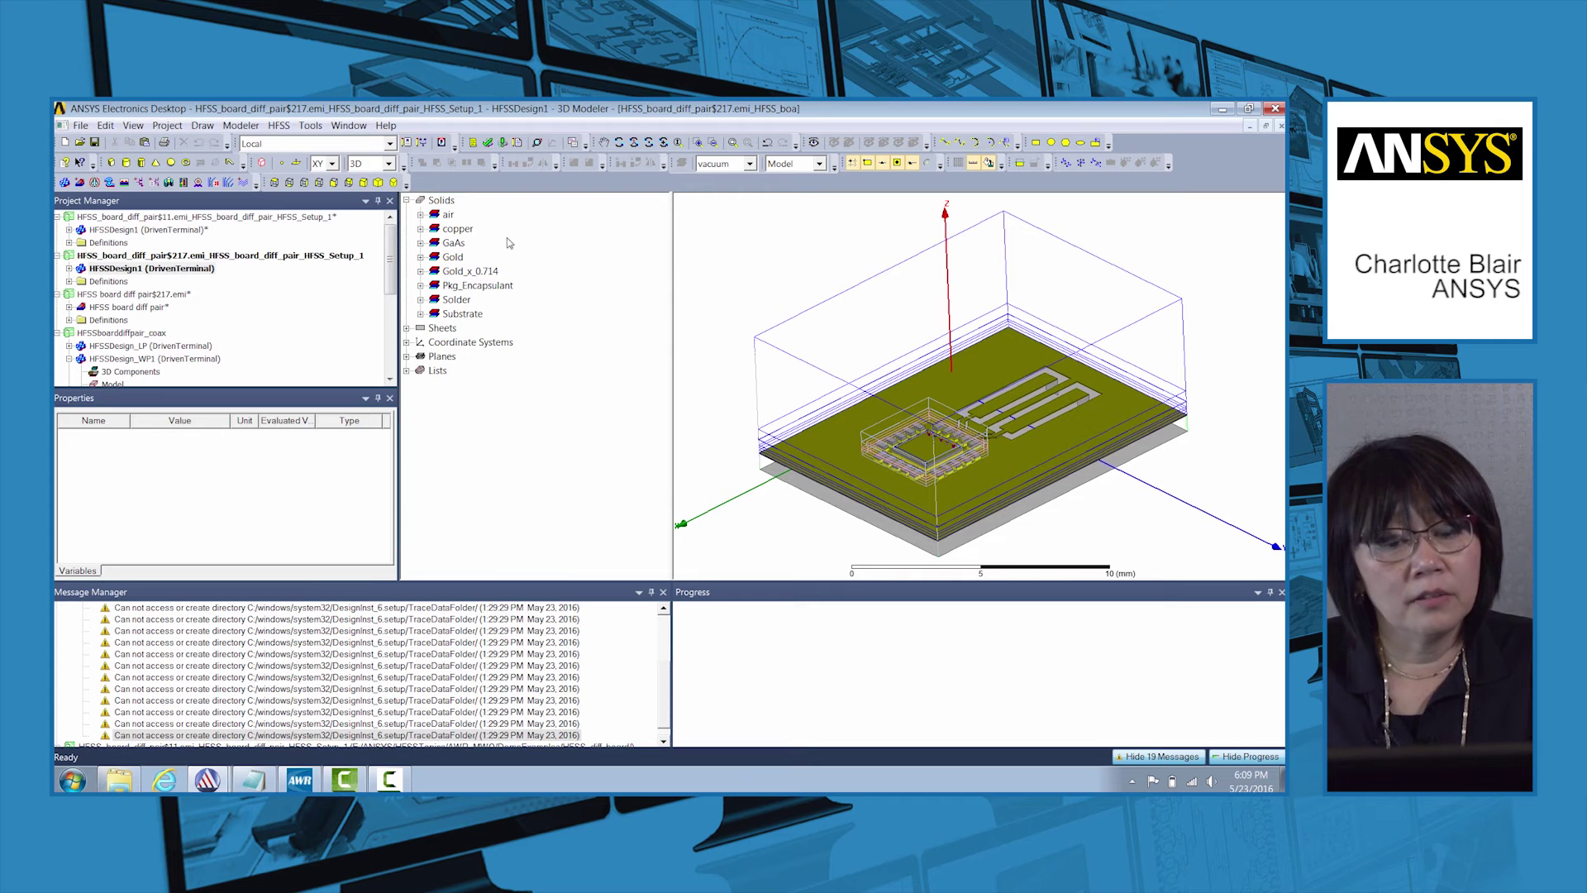
click(420, 214)
click(469, 230)
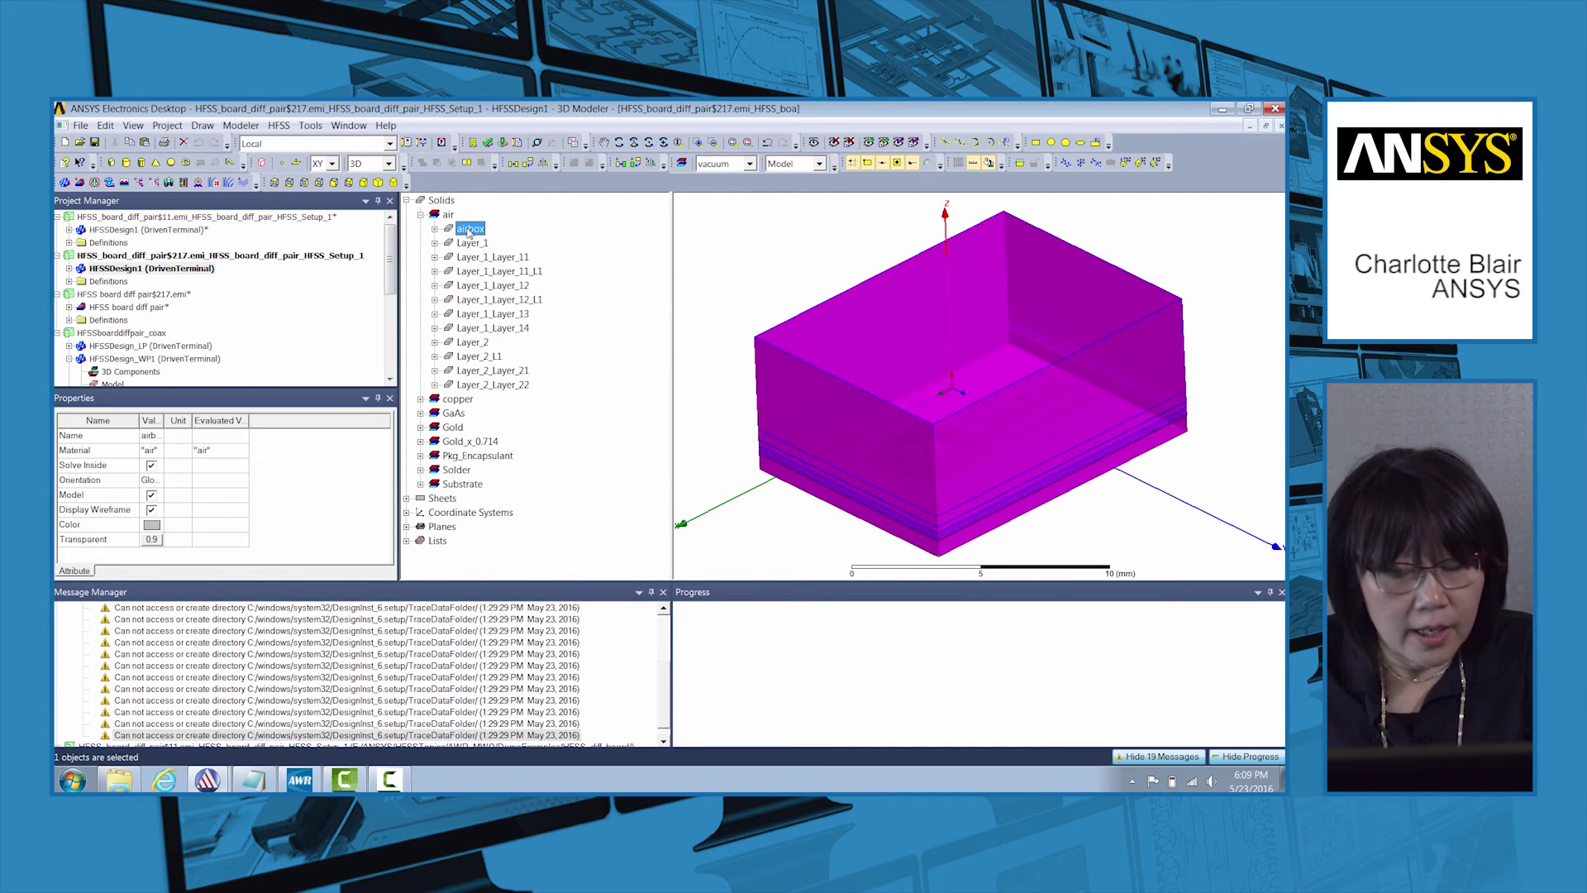
shift+click(493, 385)
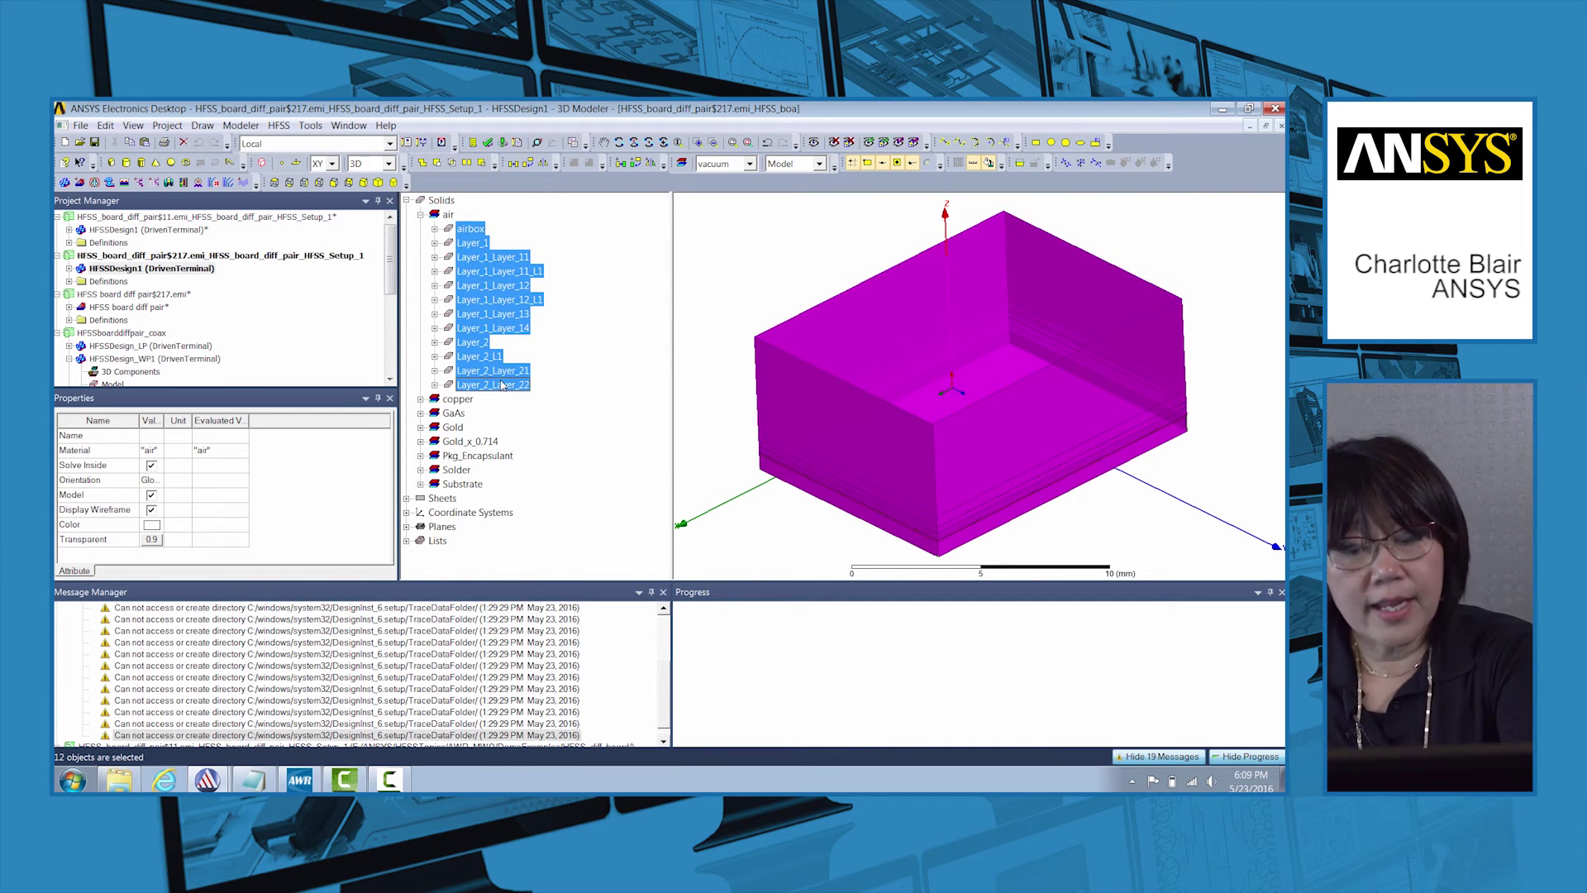
key(Delete)
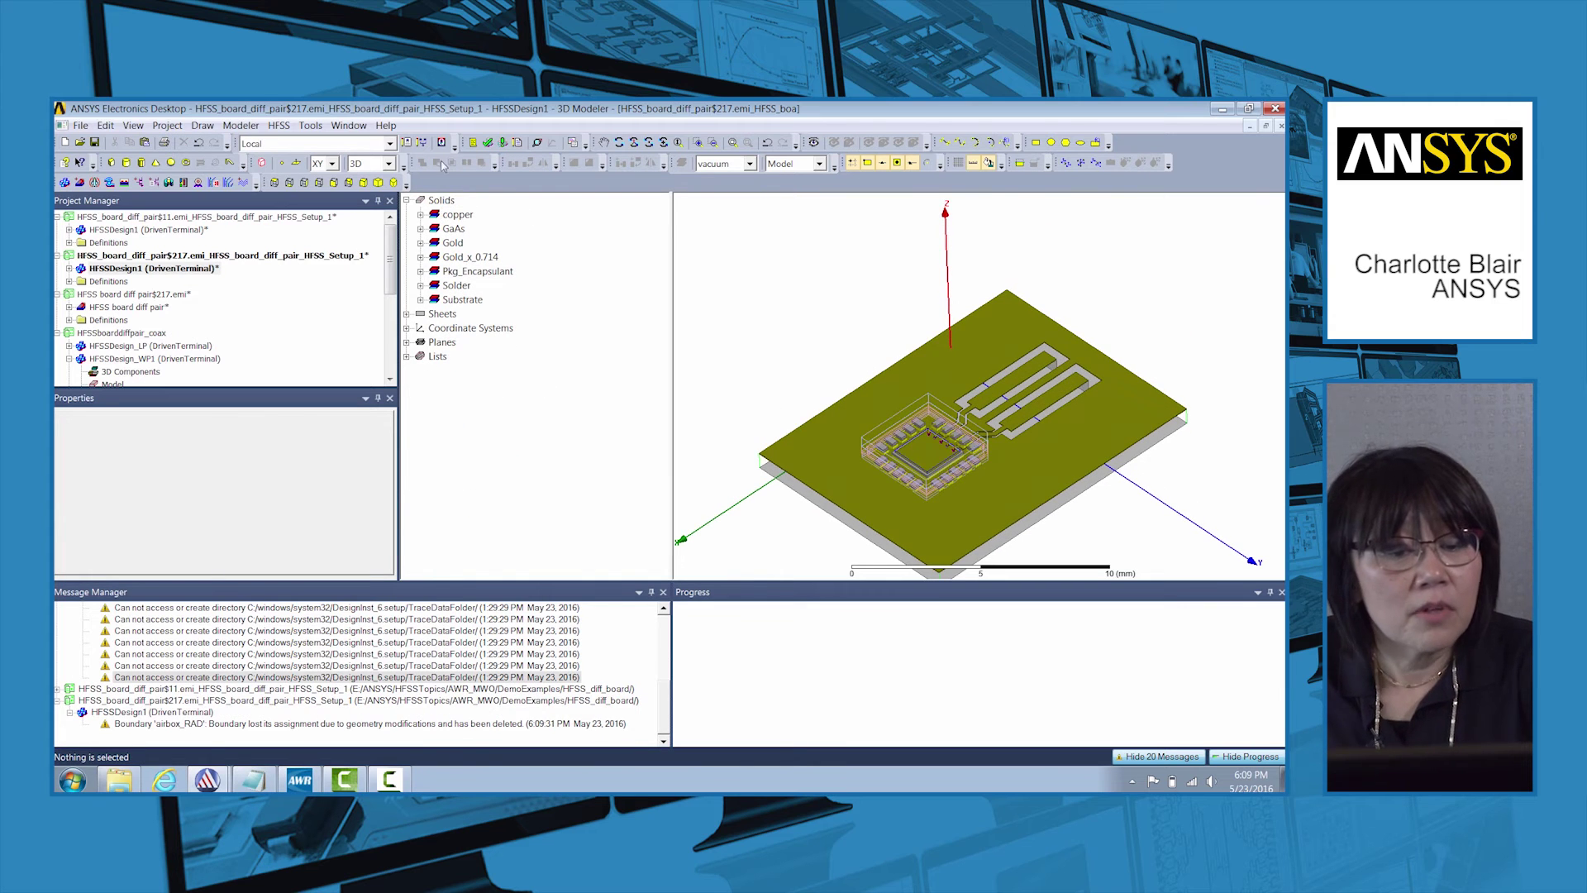
Step: Finish drawing the polyline on the board and accept its properties
click(203, 125)
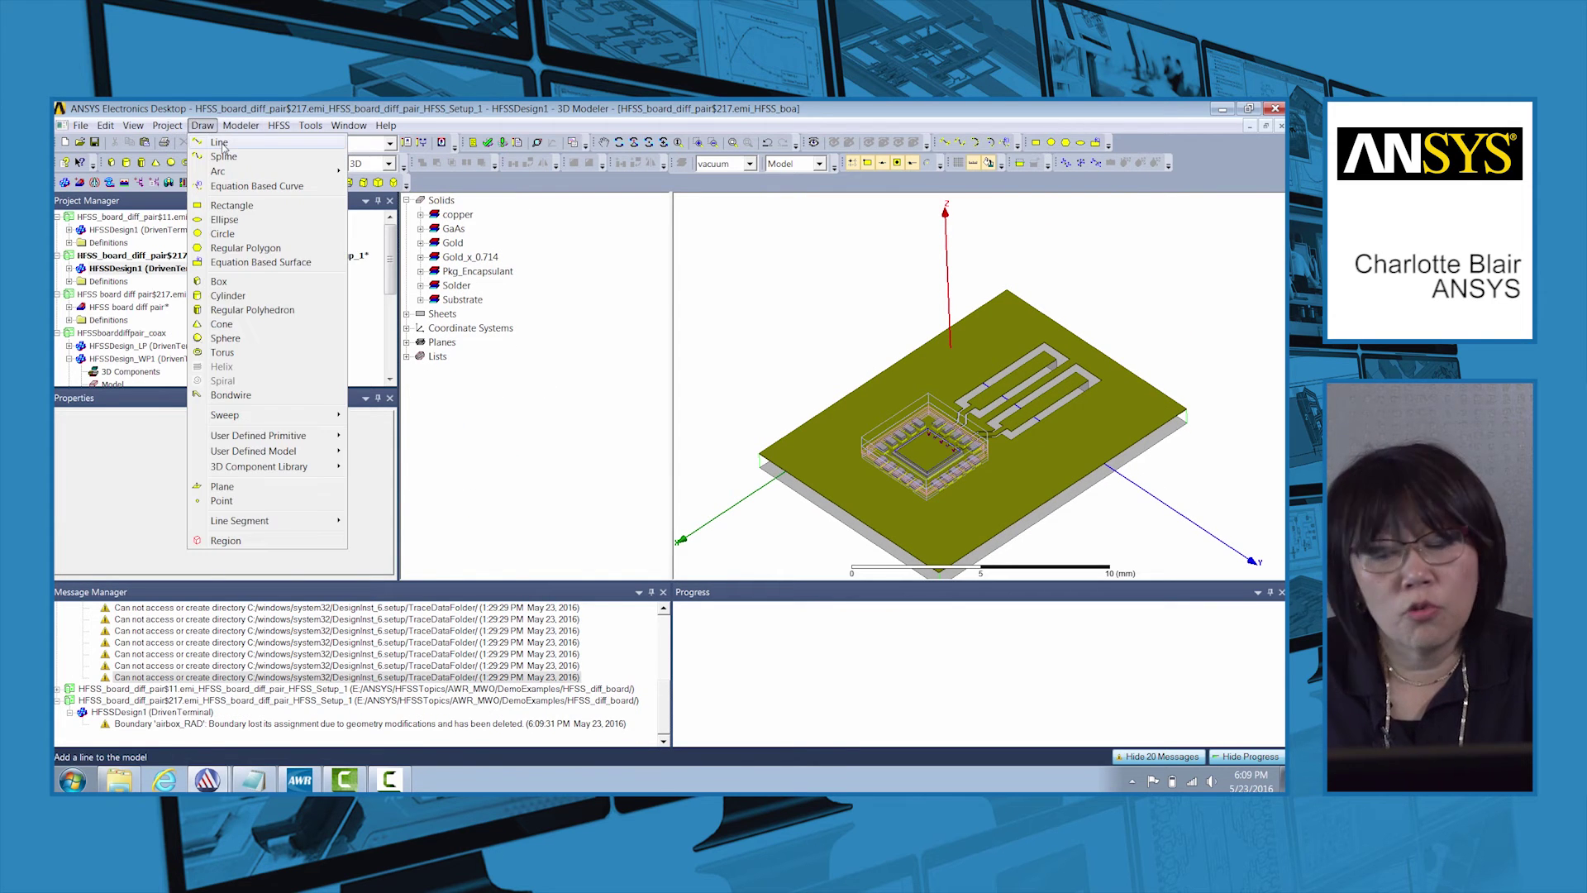
click(240, 125)
click(389, 374)
click(1057, 359)
double_click(1075, 375)
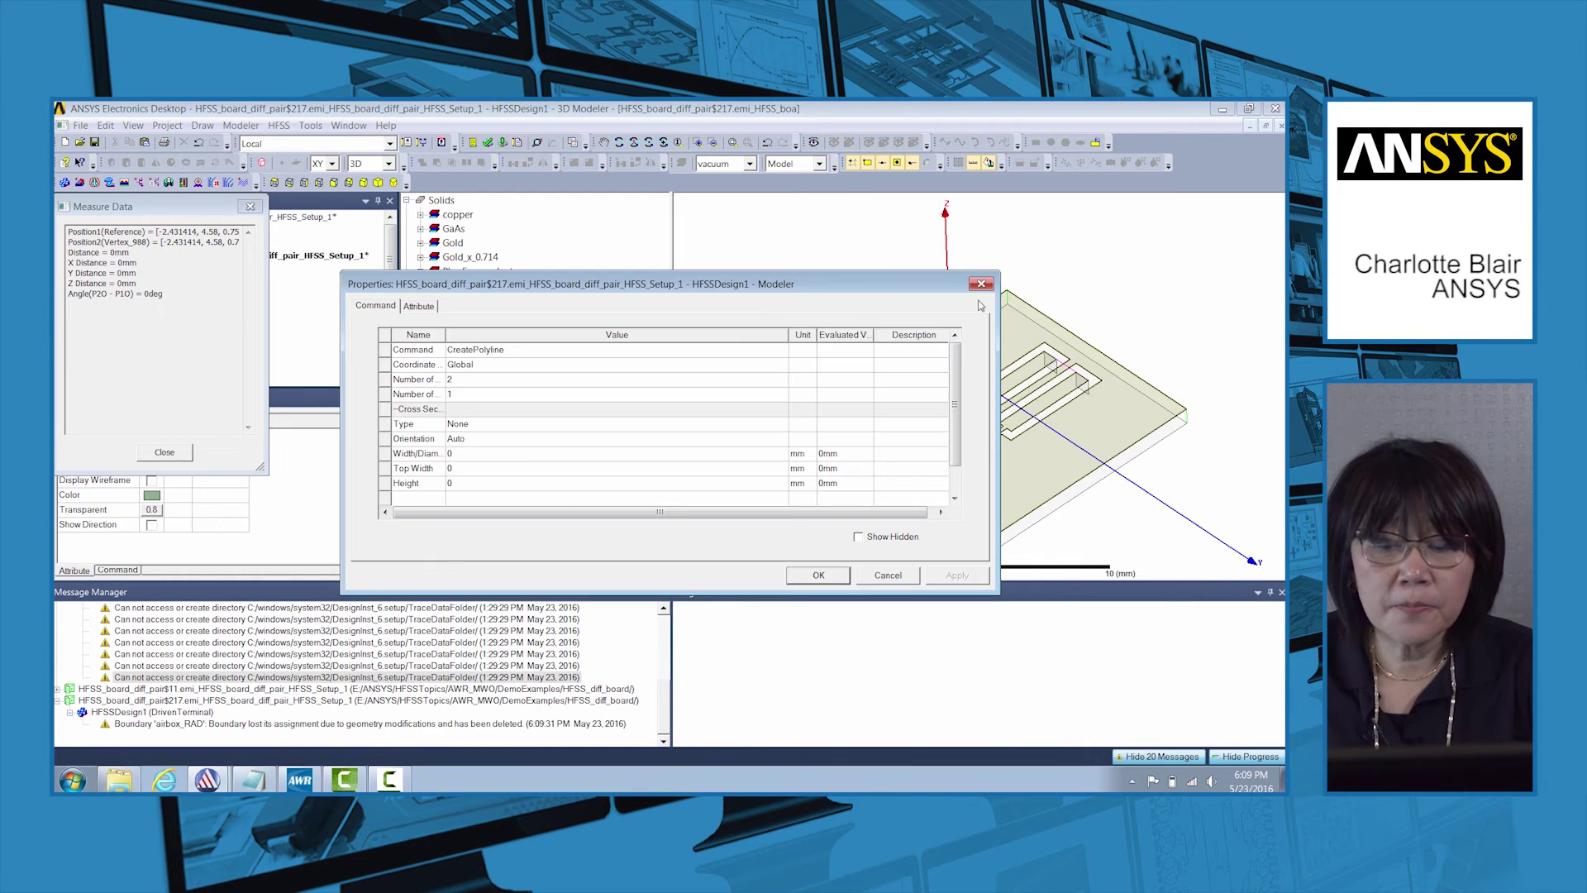
click(980, 281)
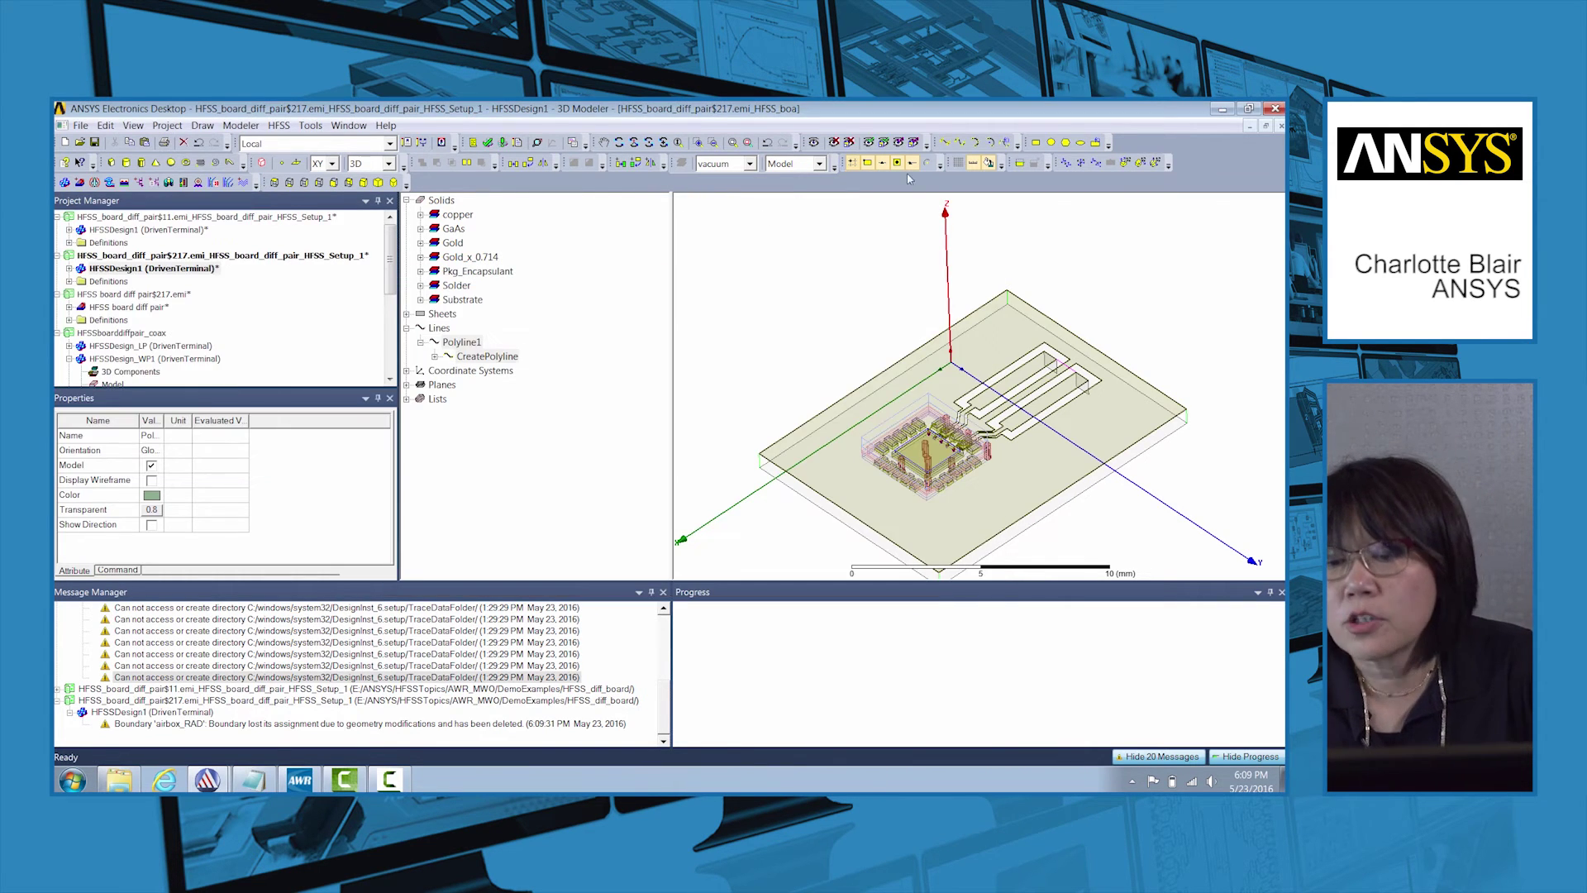
Step: Create a relative coordinate system by picking its origin, X-axis and XY-plane points
click(1095, 165)
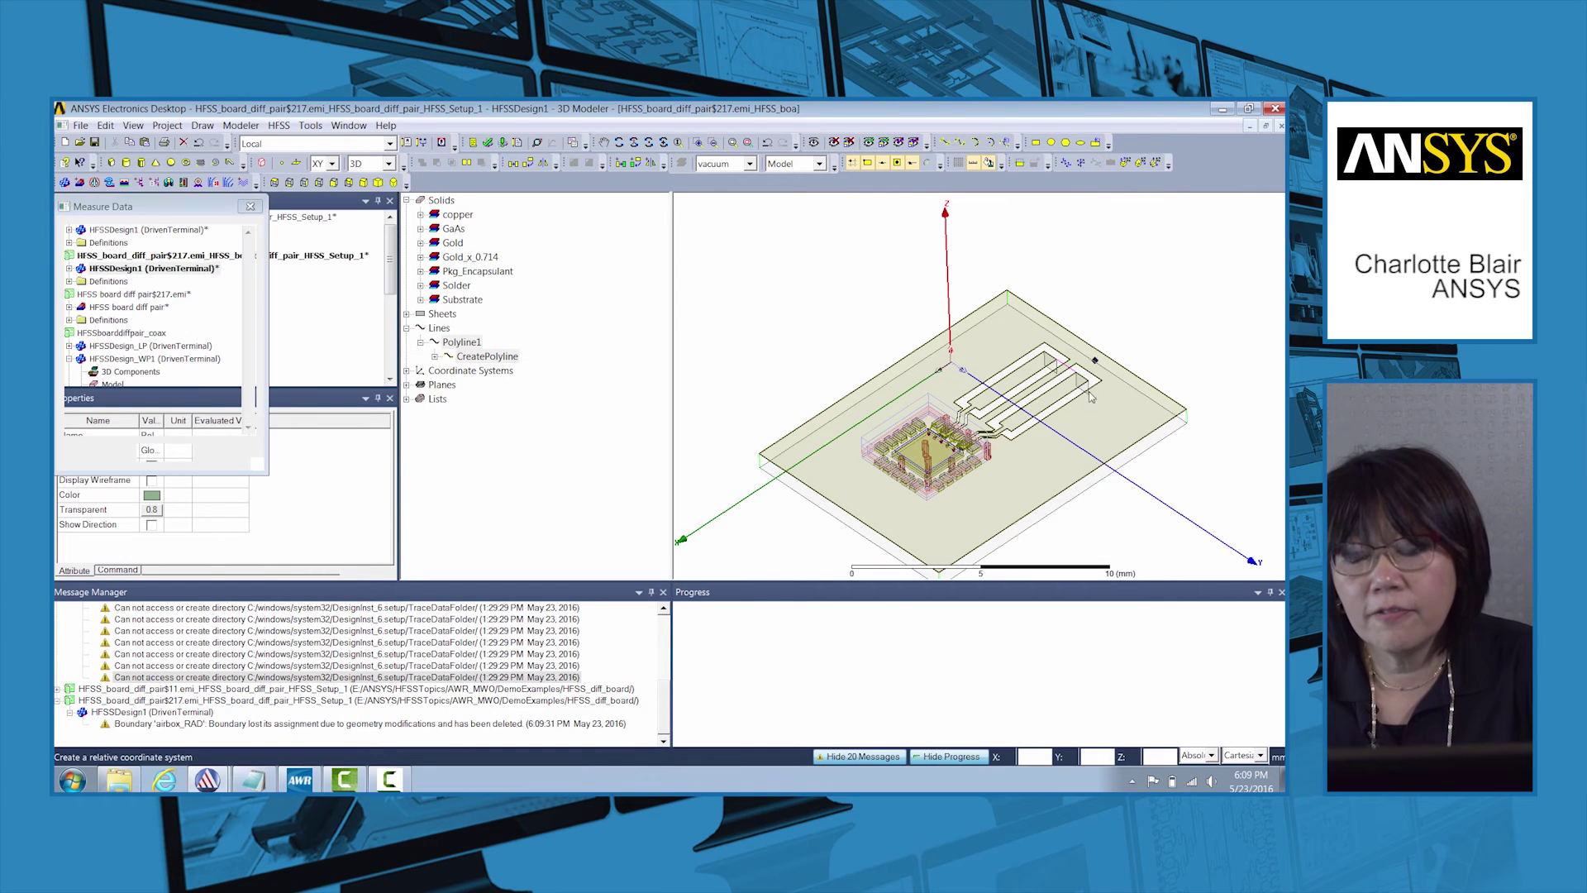
scroll(1066, 322, up, 3)
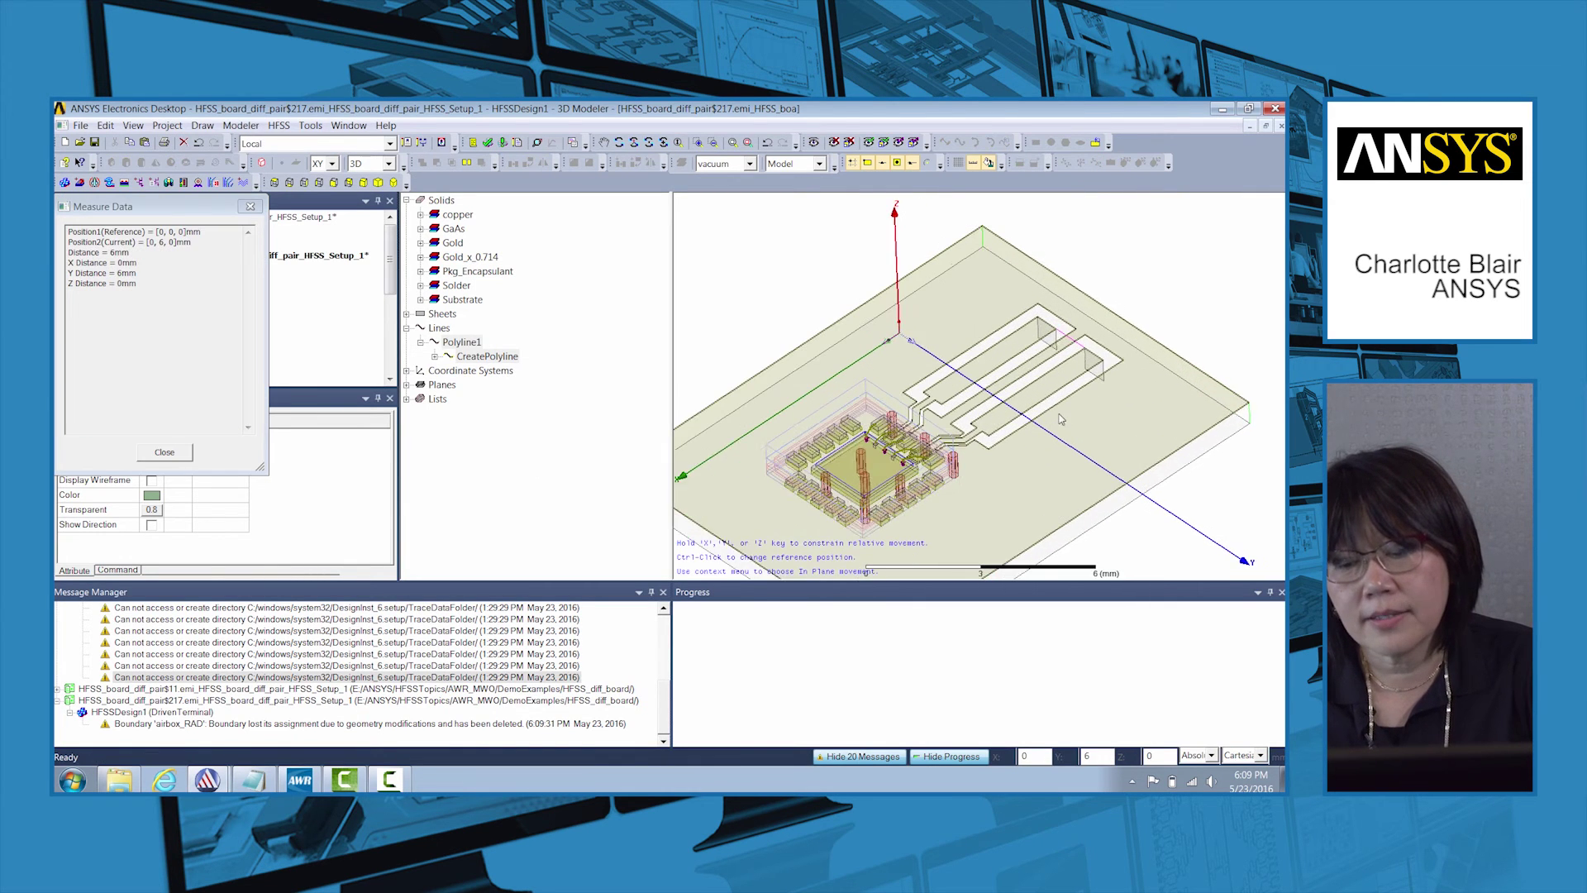
click(1071, 334)
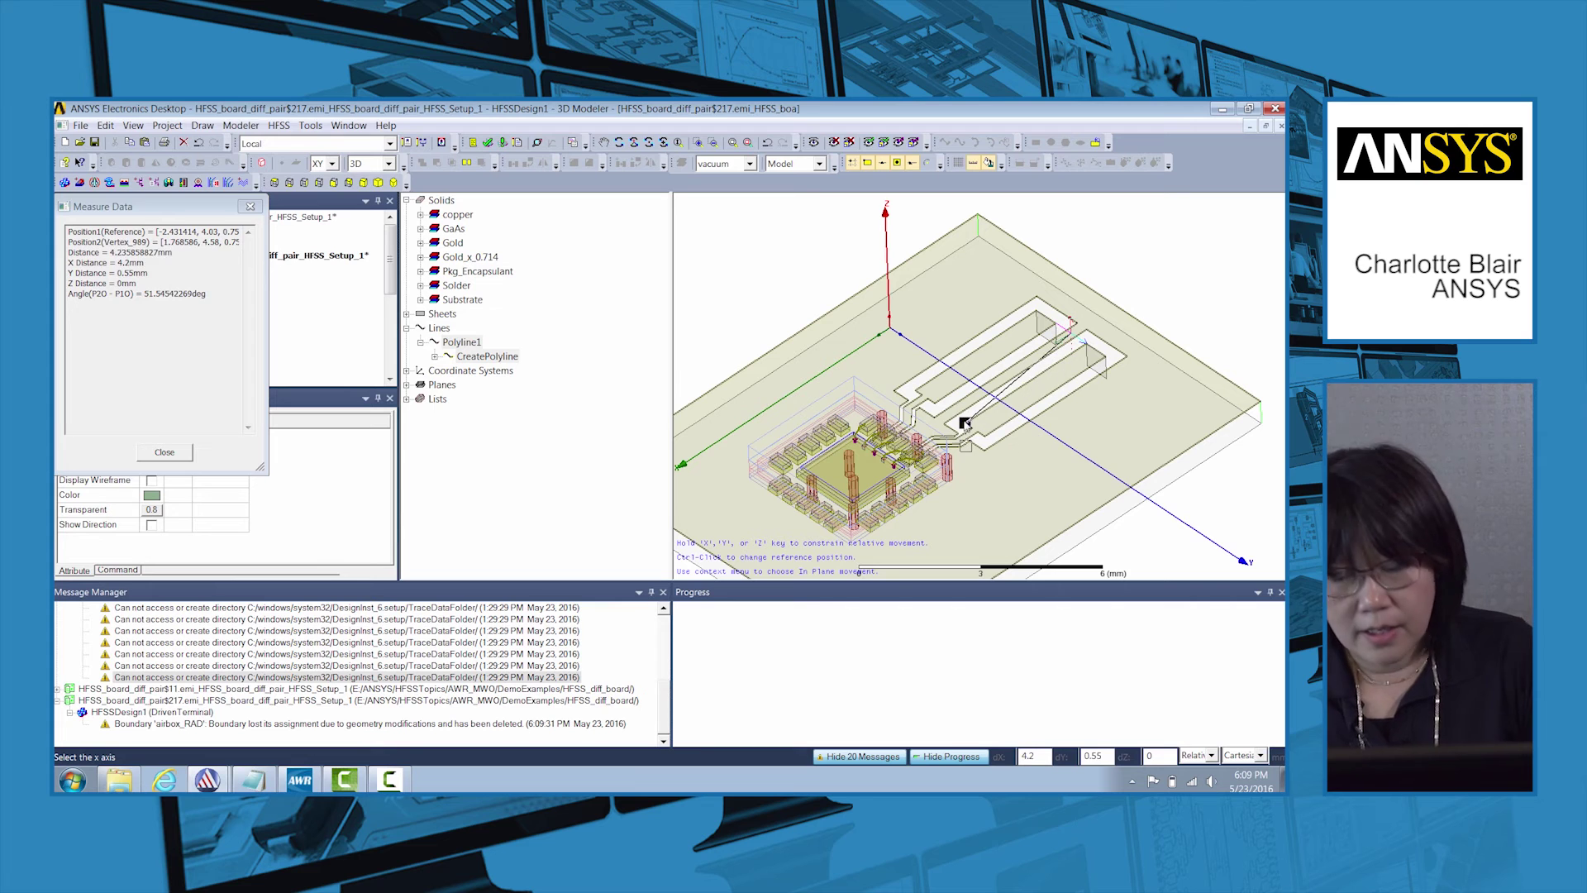
click(1014, 381)
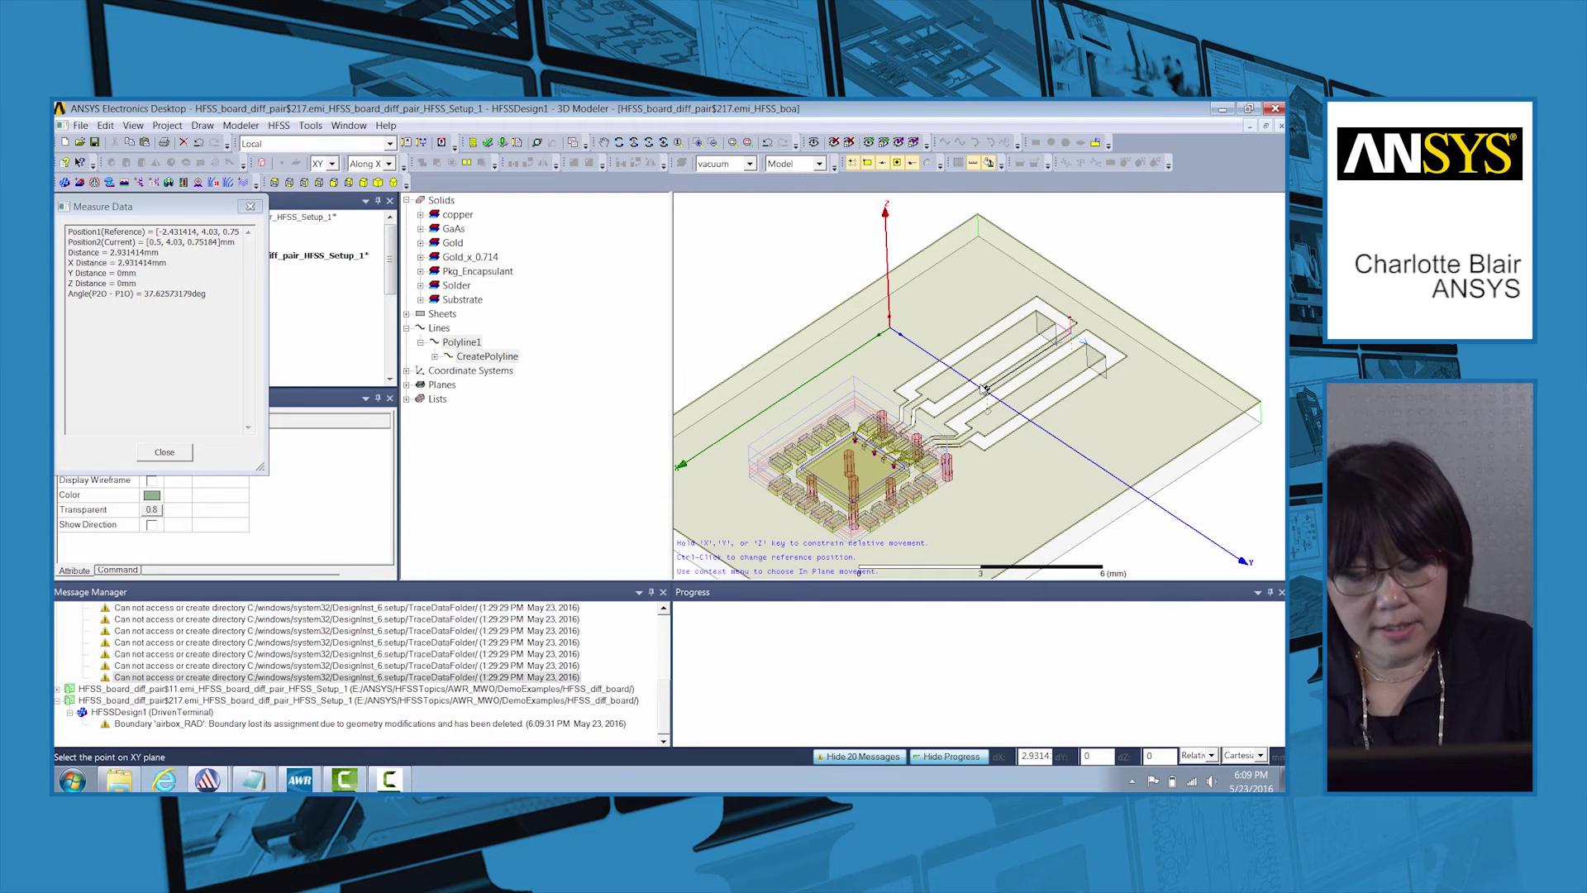
click(1156, 429)
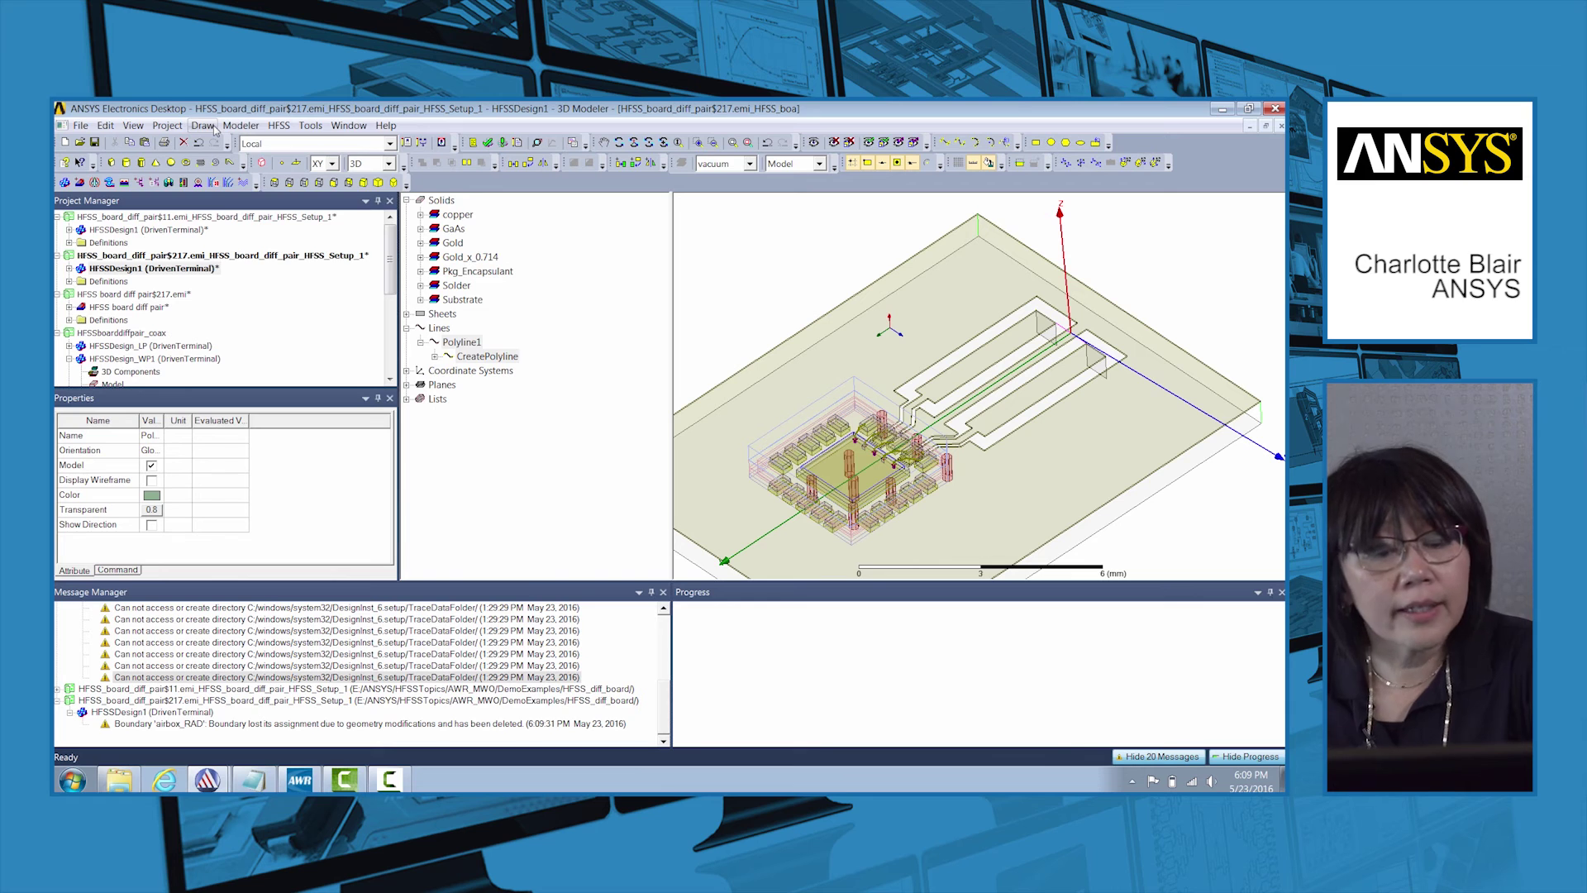
click(200, 126)
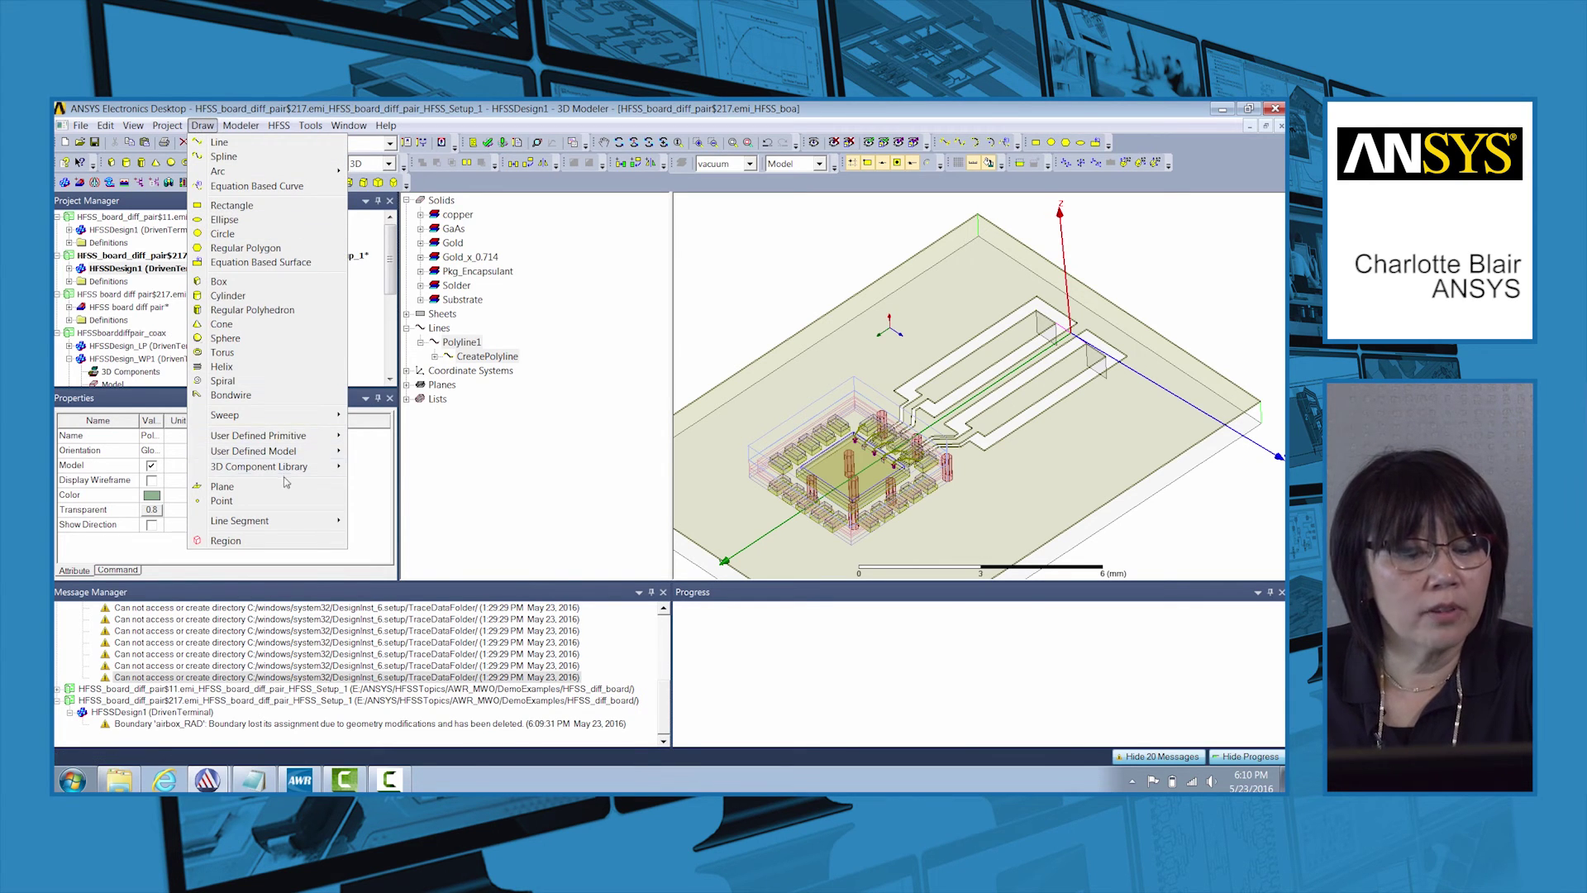
Step: Insert the DiffBoard_coax_diff connector from the 3D Component Library at RelativeCS1
mouse_move(288, 473)
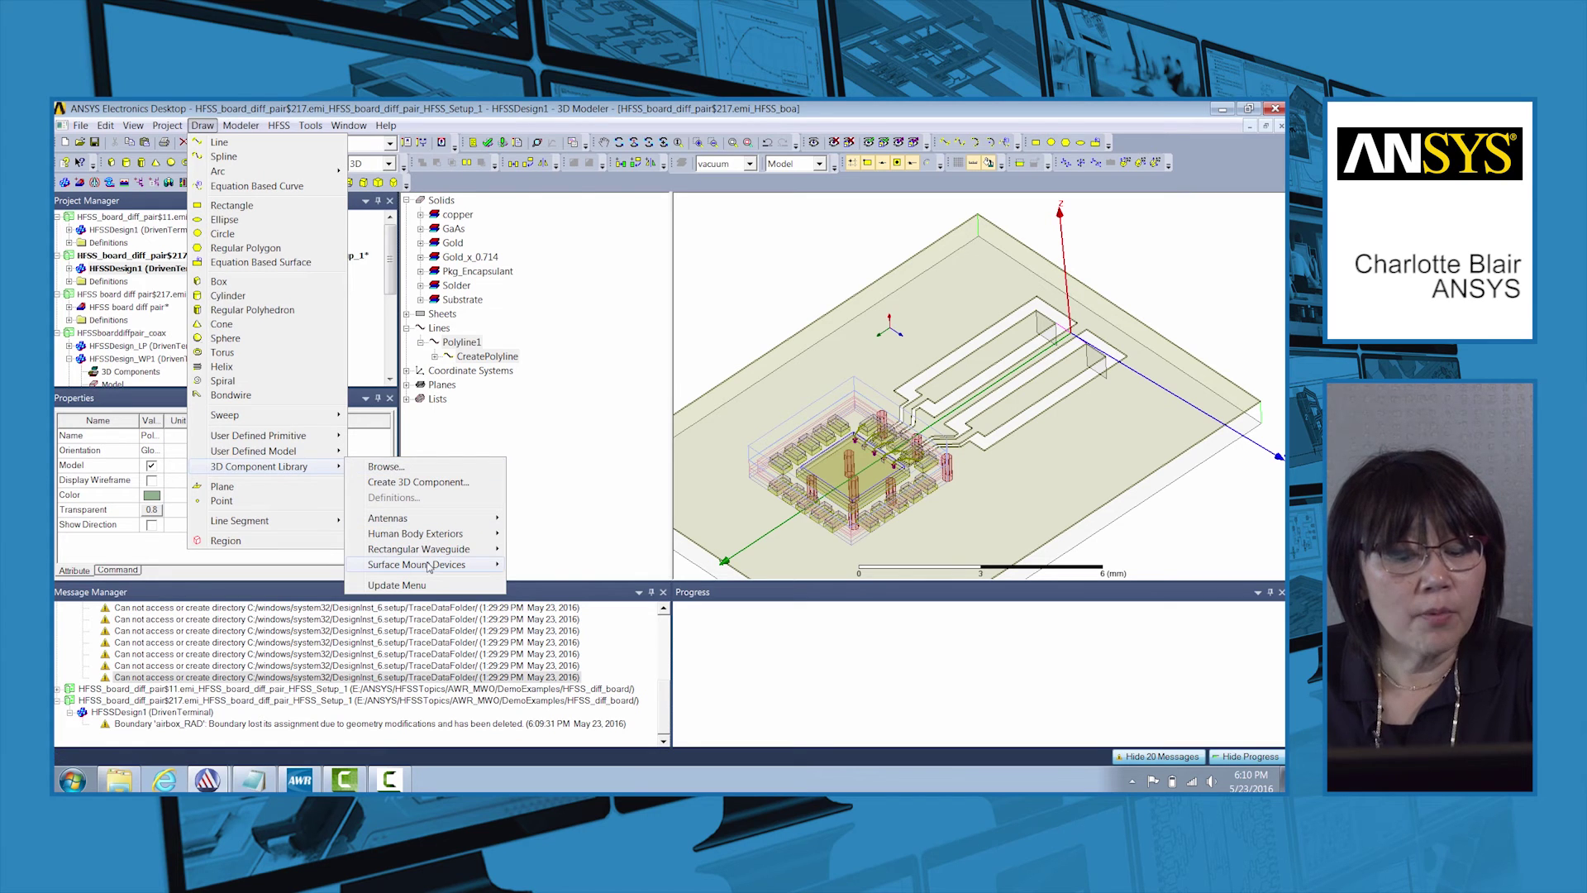
mouse_move(429, 567)
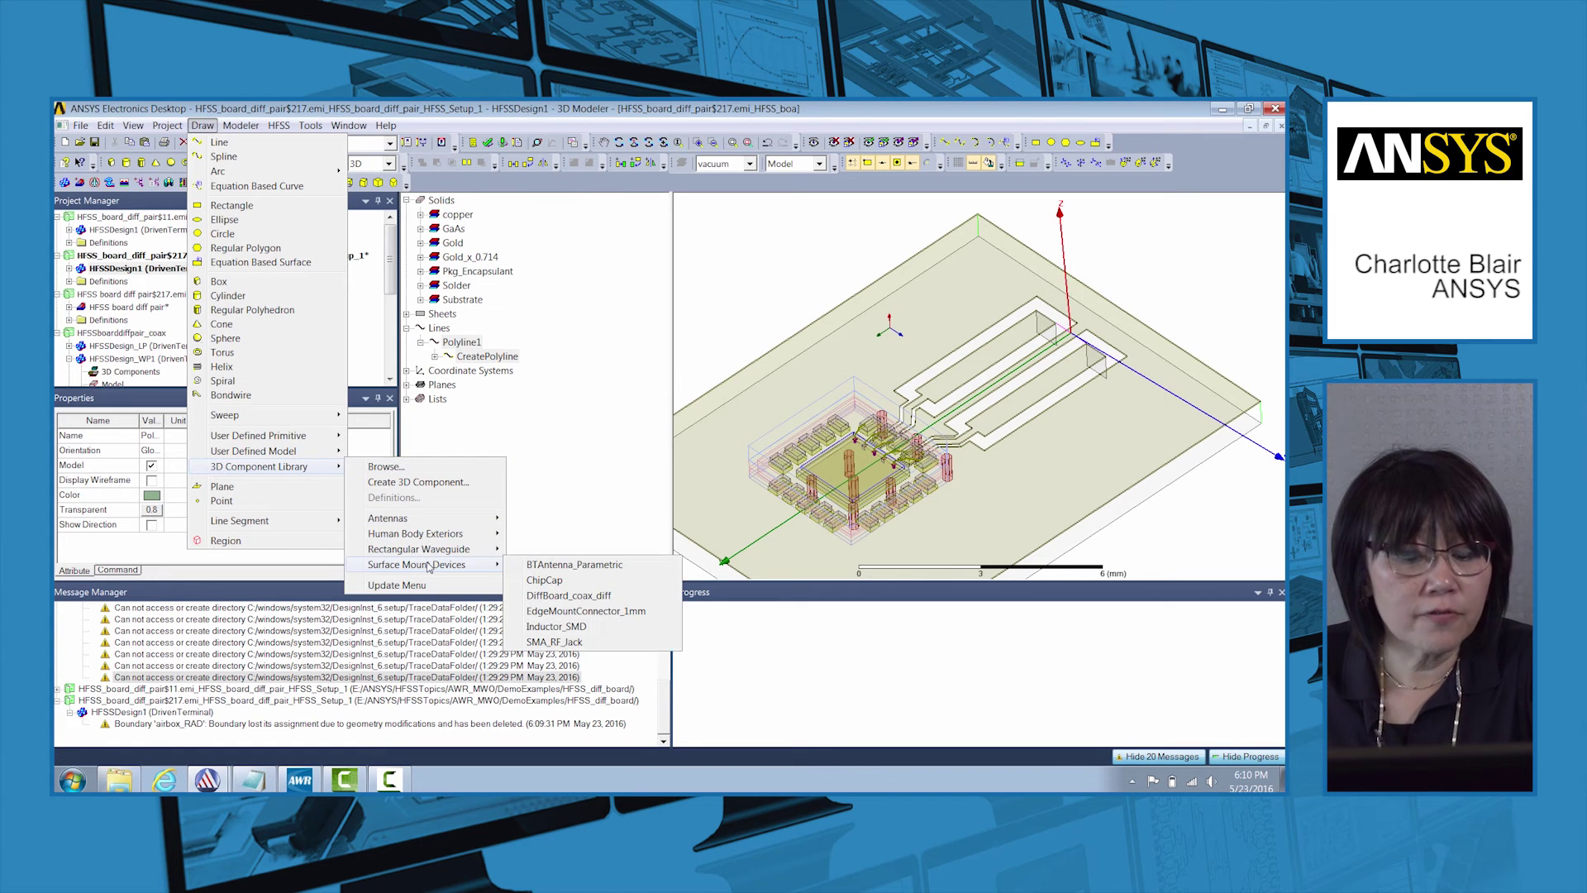
click(553, 596)
click(625, 623)
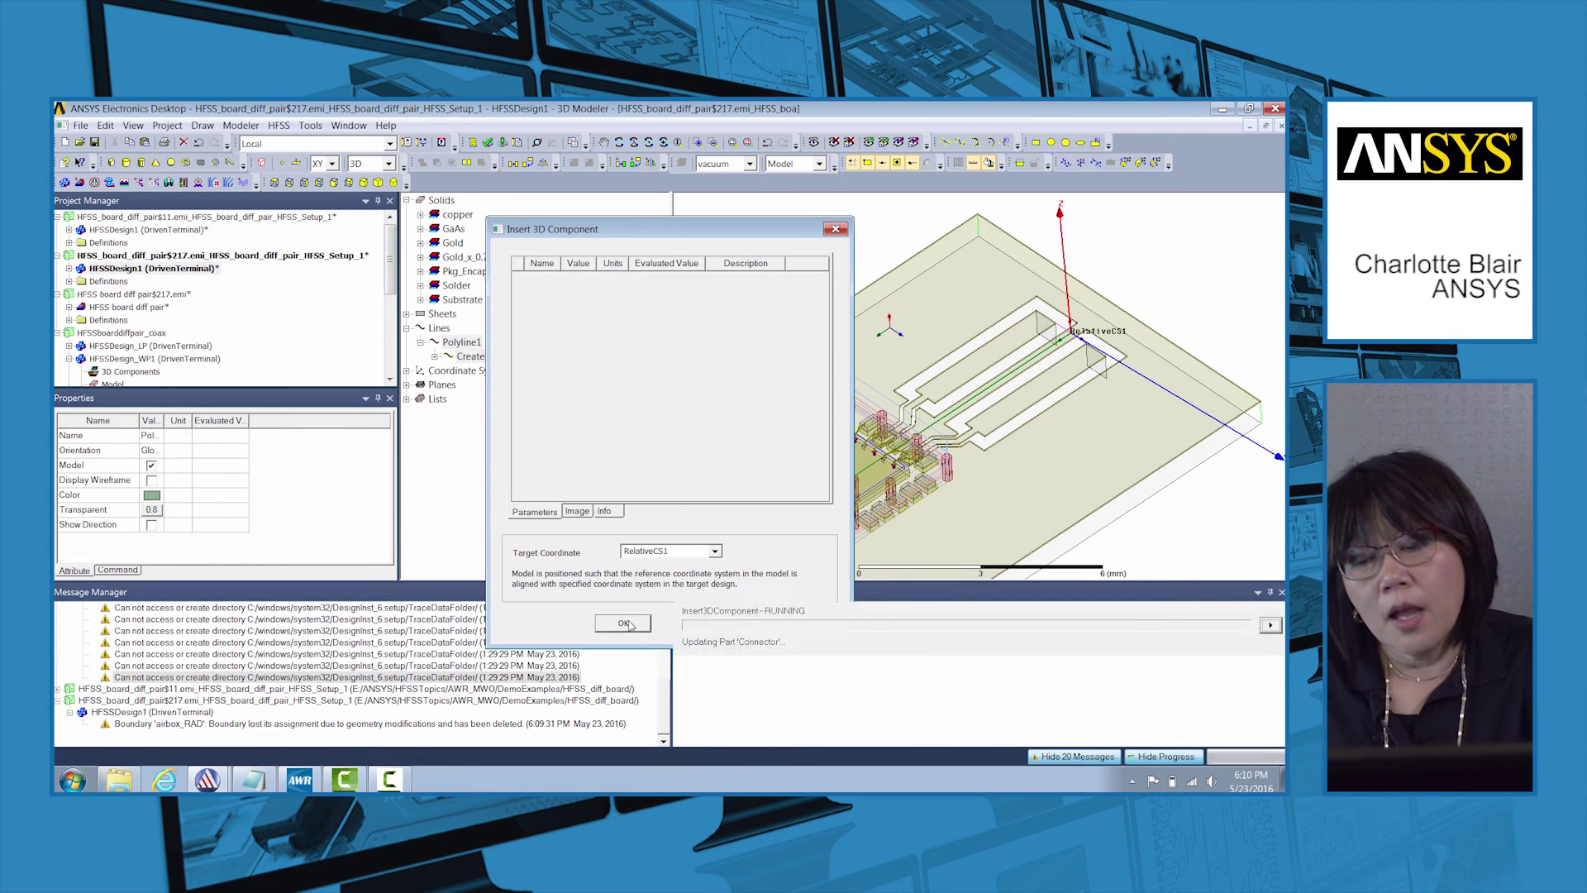
Step: Inspect the connector's gold solids and list the design's boundaries
click(801, 314)
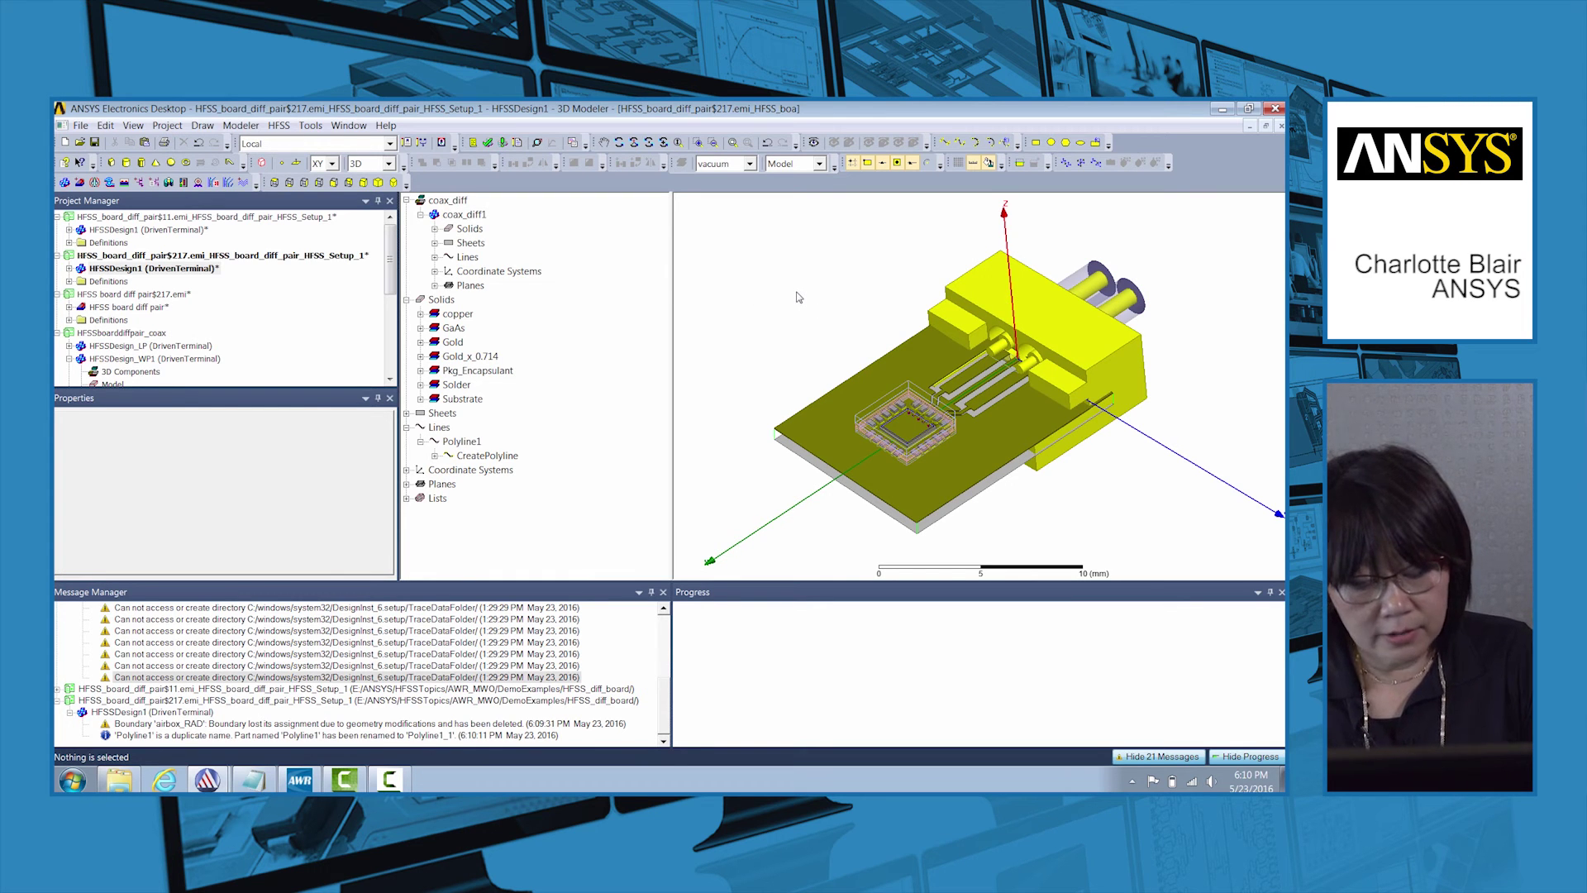
alt+drag(808, 284, 812, 273)
click(470, 229)
click(435, 229)
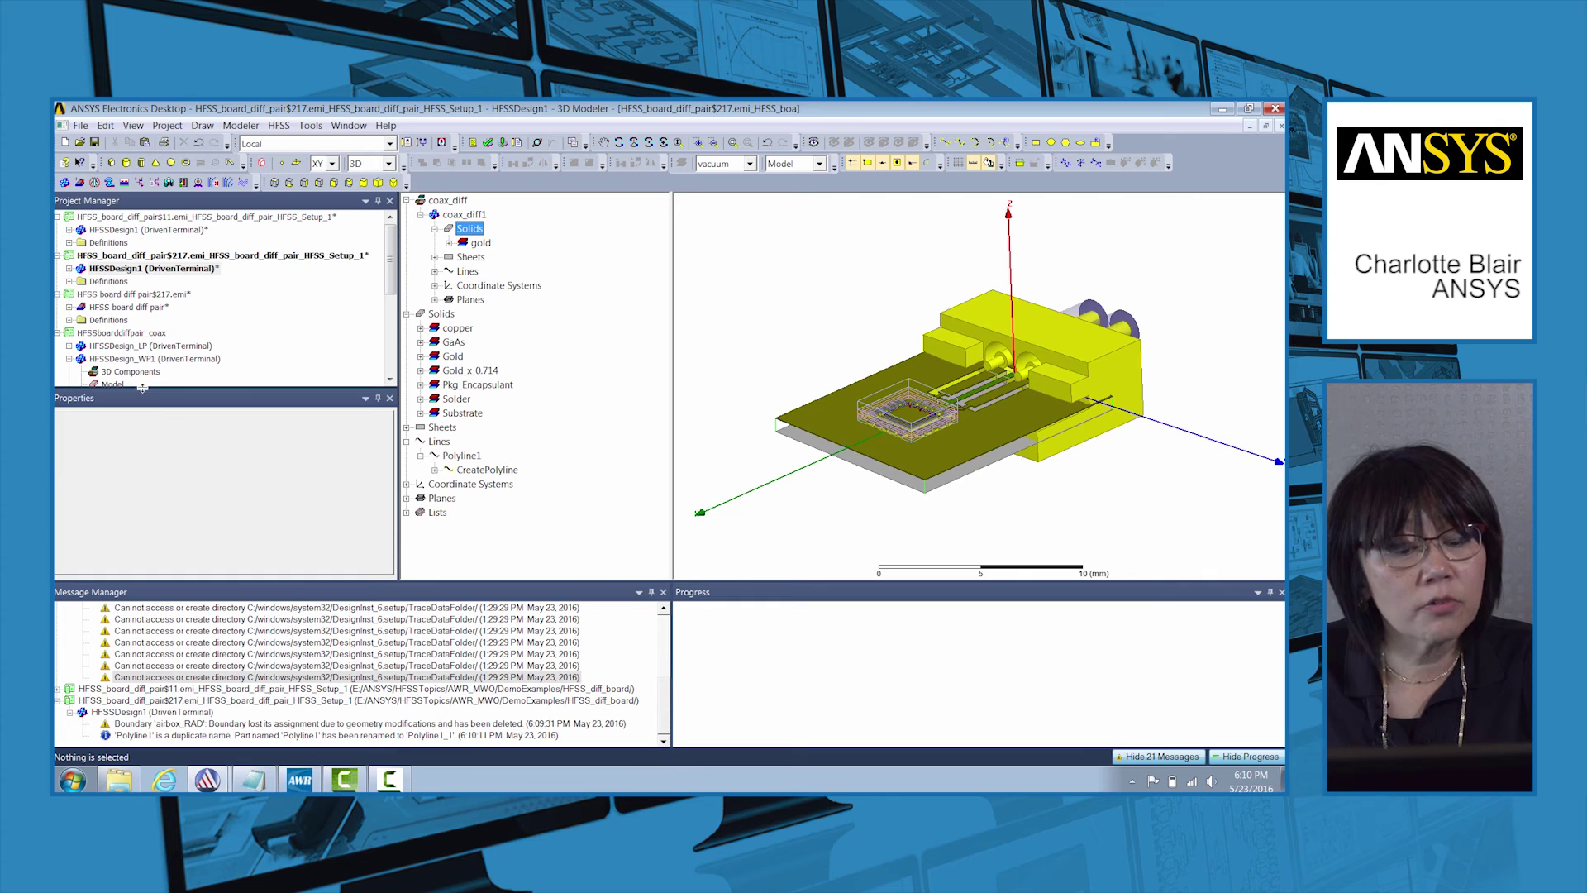
drag(142, 388, 141, 457)
click(83, 405)
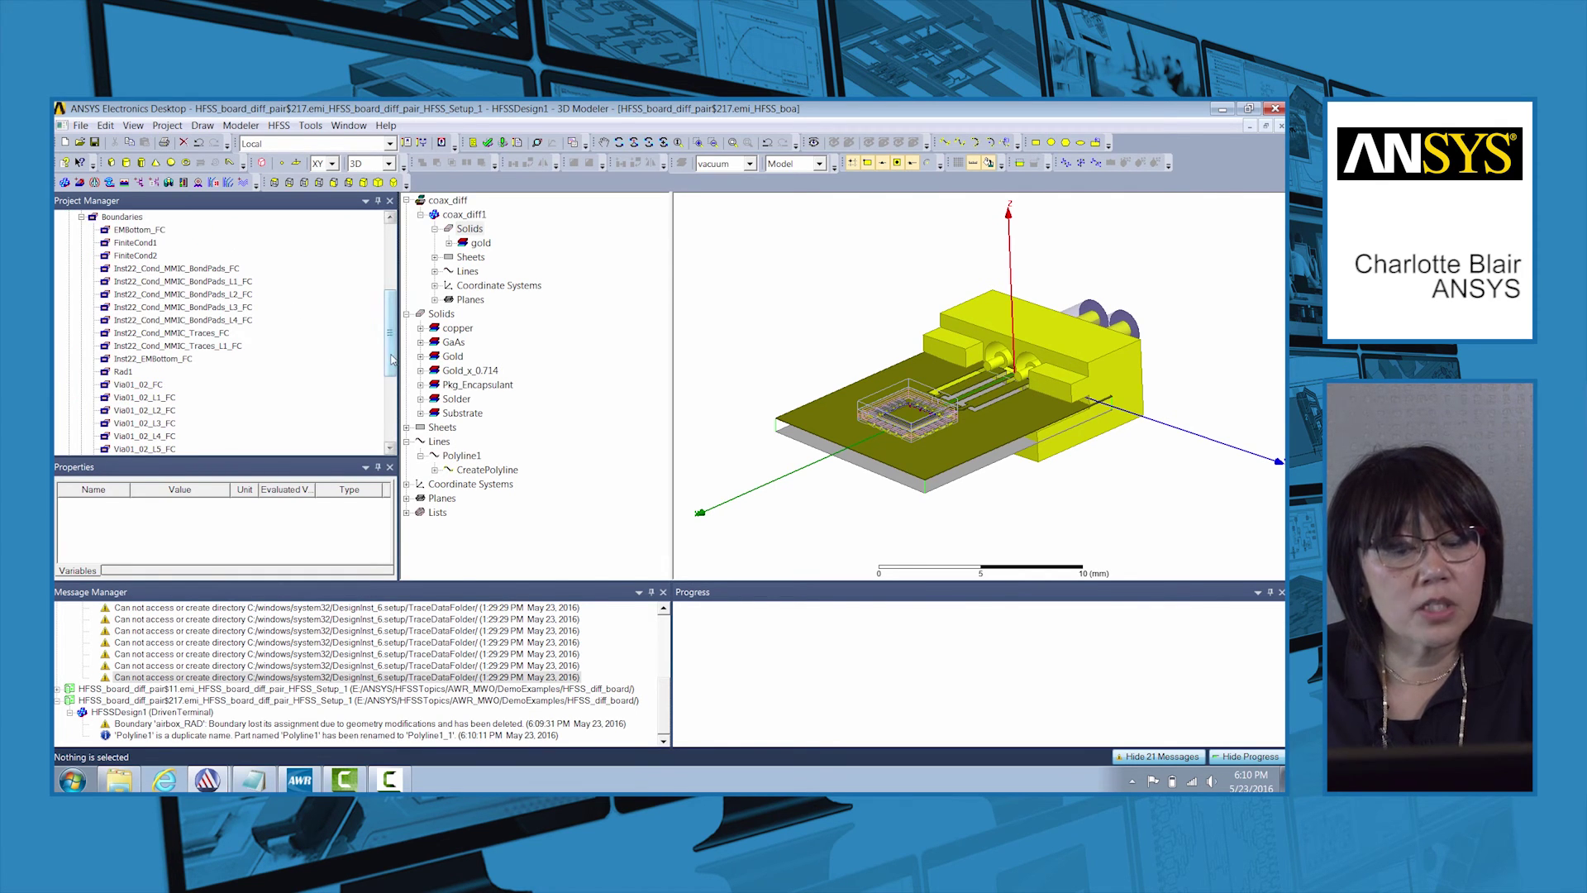
scroll(398, 358, up, 4)
Step: Collapse HFSSDesign_WP1 in the Project Manager and review the list of open modeler windows
click(69, 320)
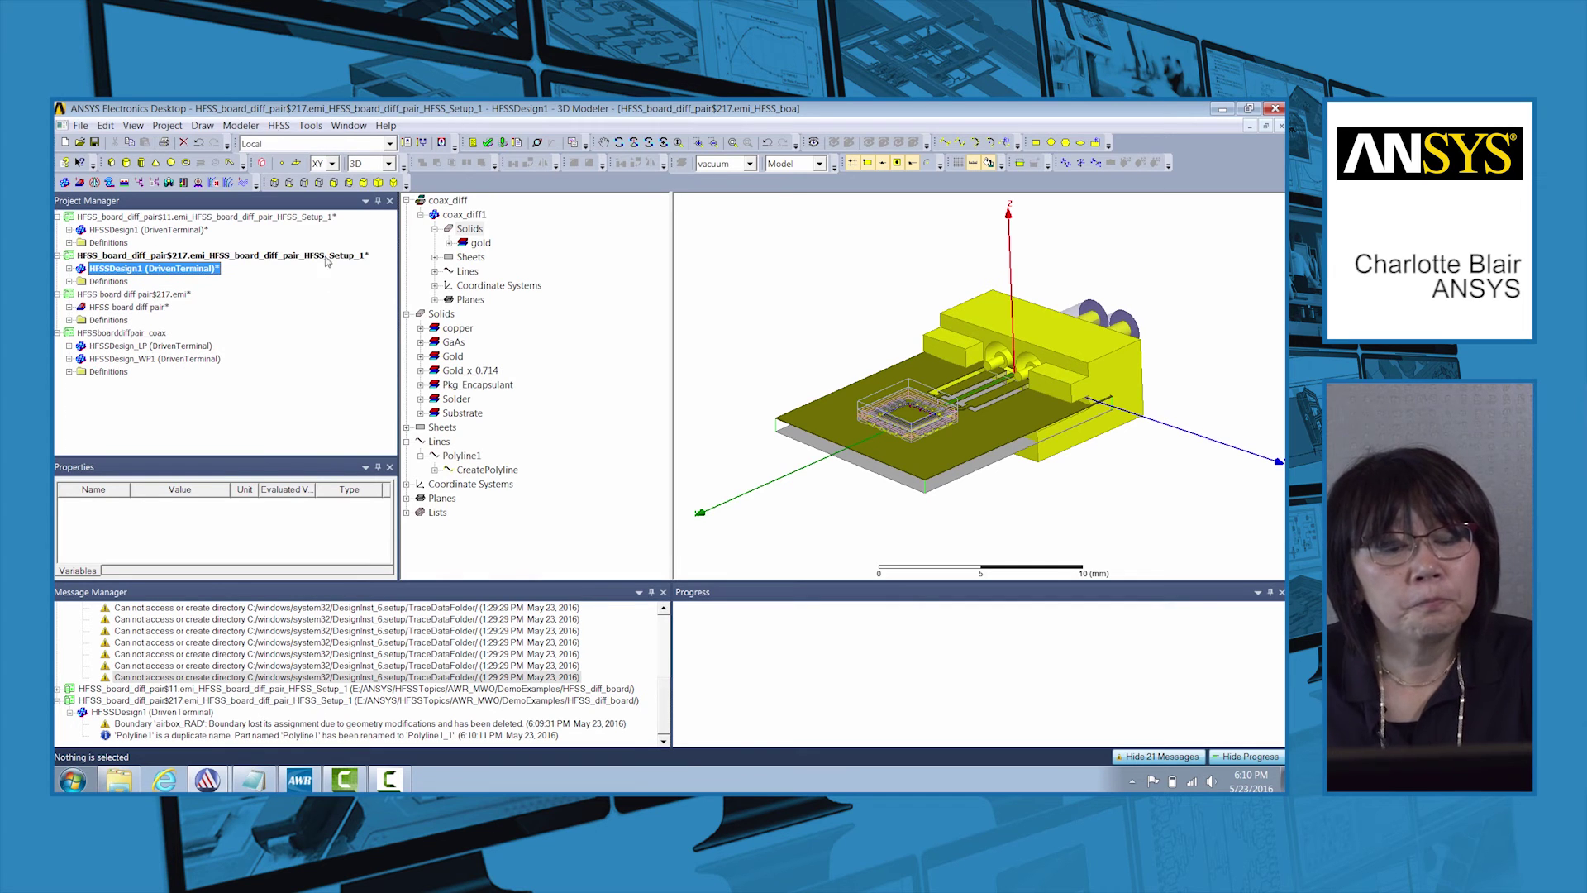
click(336, 126)
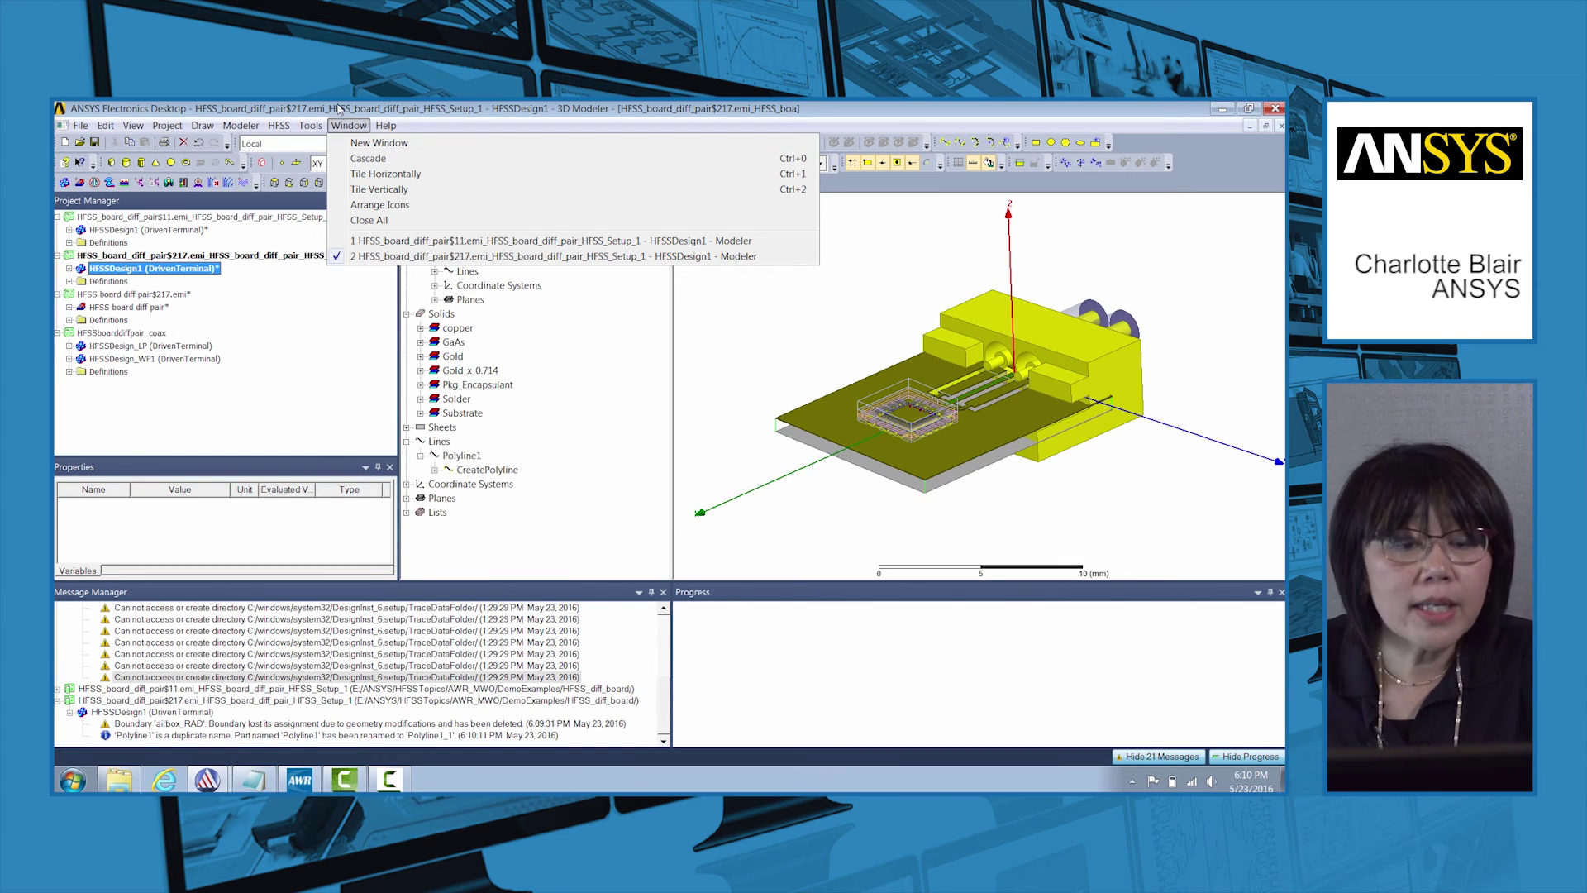
click(338, 105)
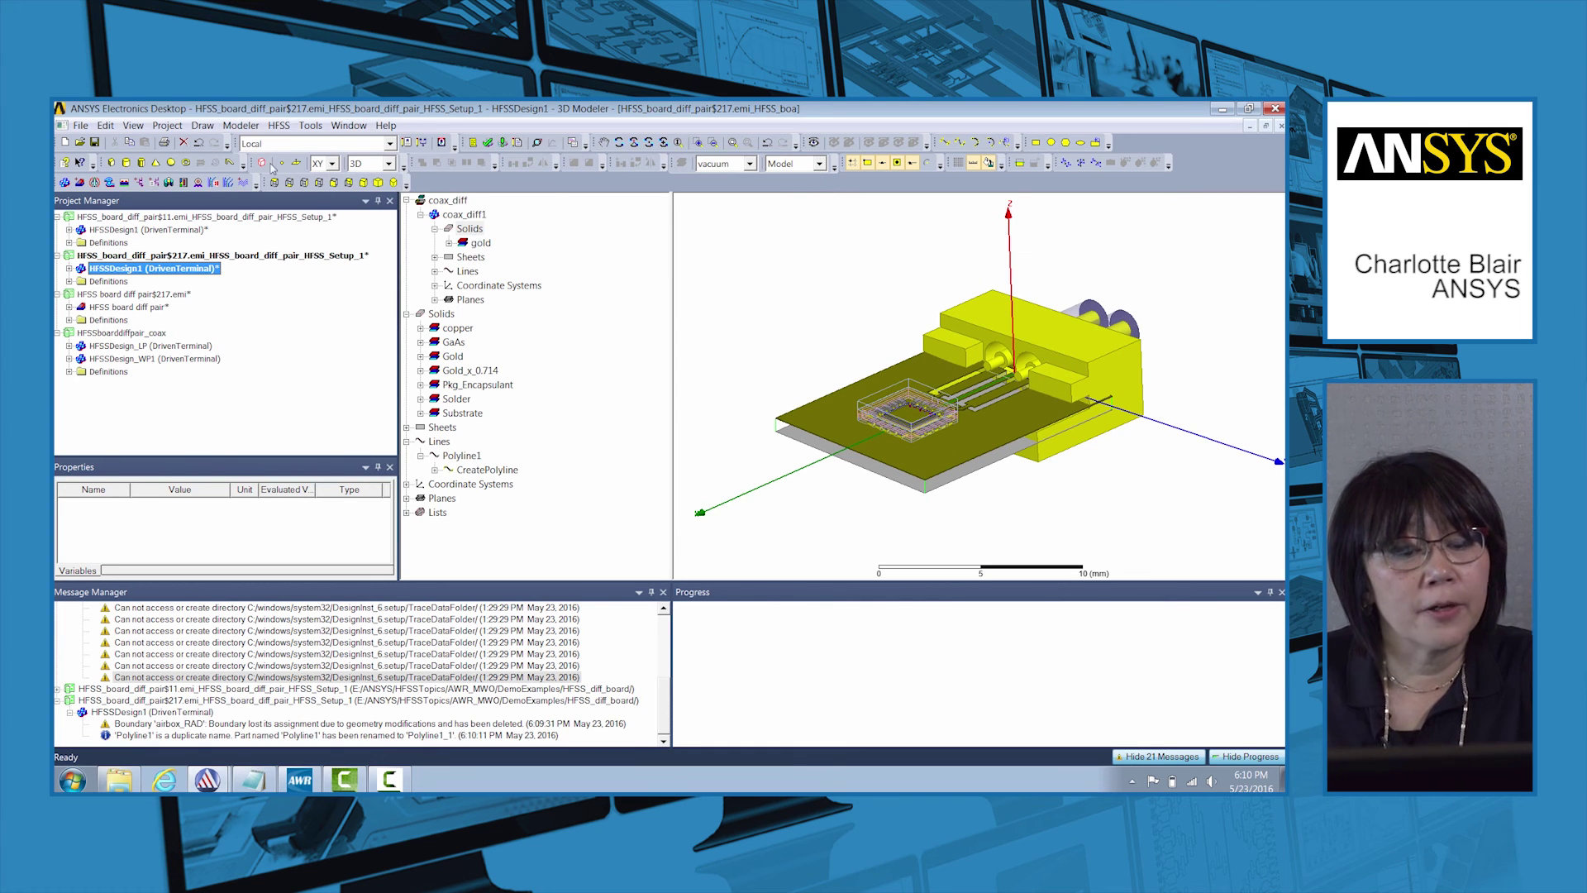
Step: Activate HFSSDesign_WP1 and display its Mag_Jsurf1 surface-current field overlay
click(114, 361)
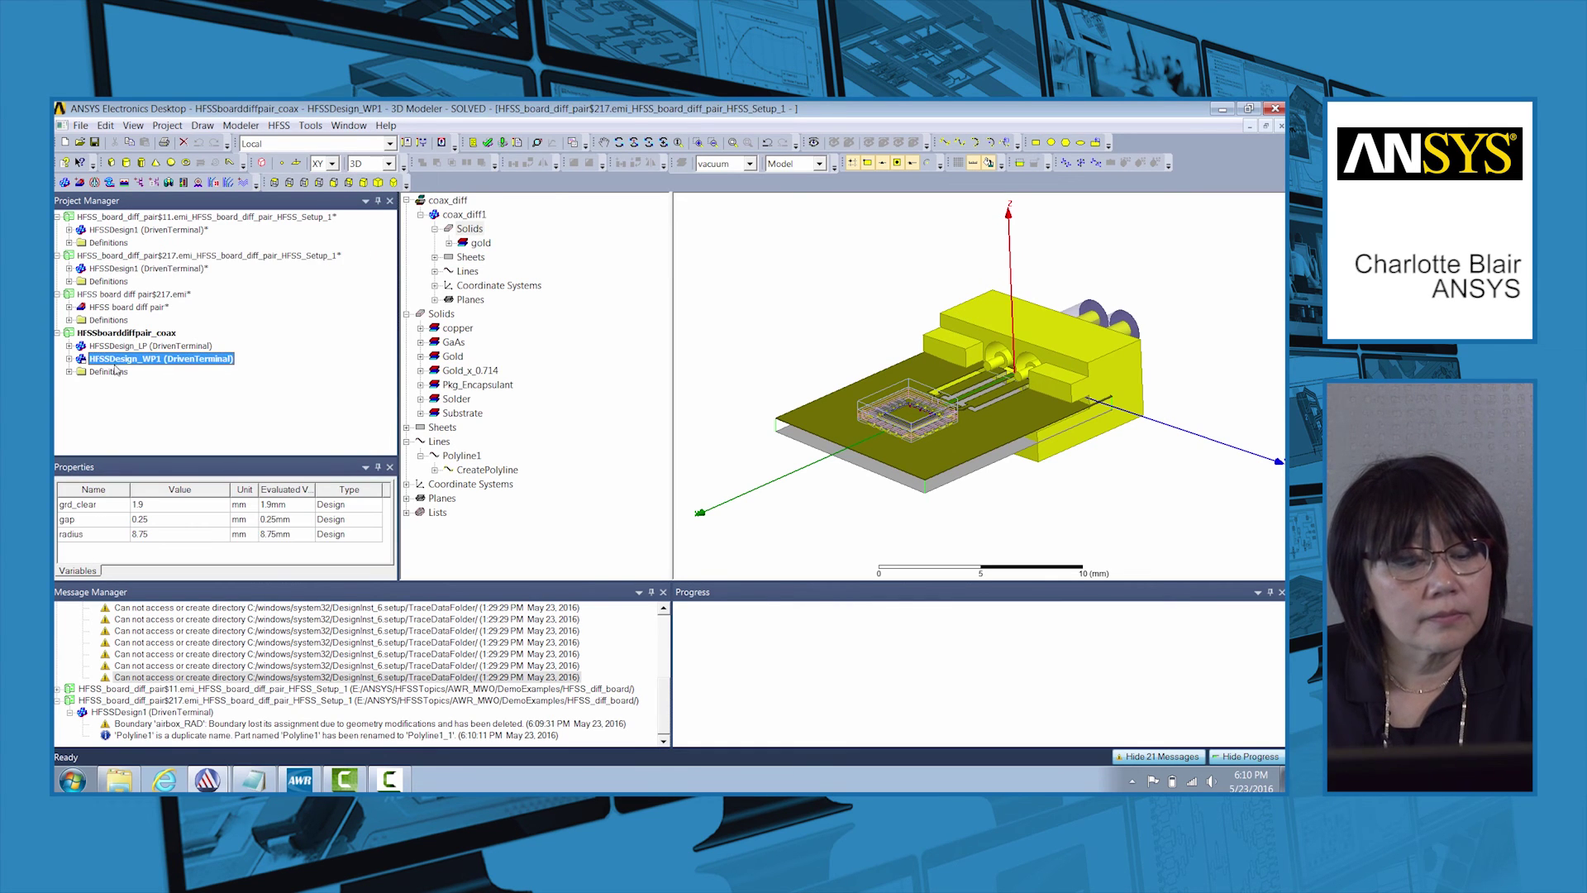
click(70, 360)
drag(389, 341, 394, 423)
click(145, 438)
double_click(145, 438)
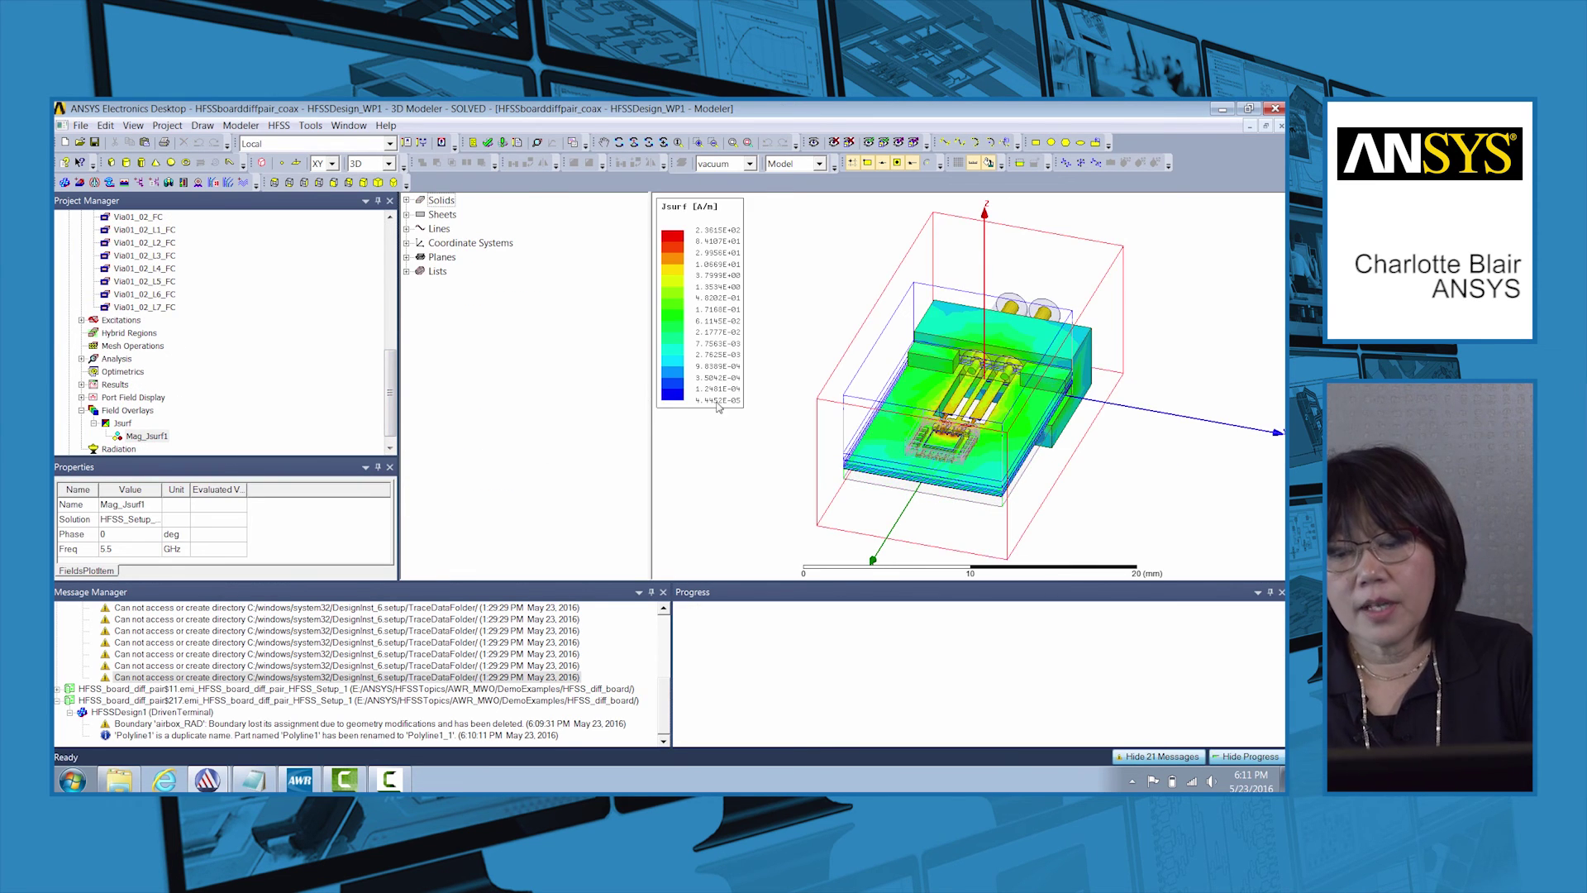
Step: Orbit the model toward the connector end and widen the 3D view area
drag(827, 413, 781, 459)
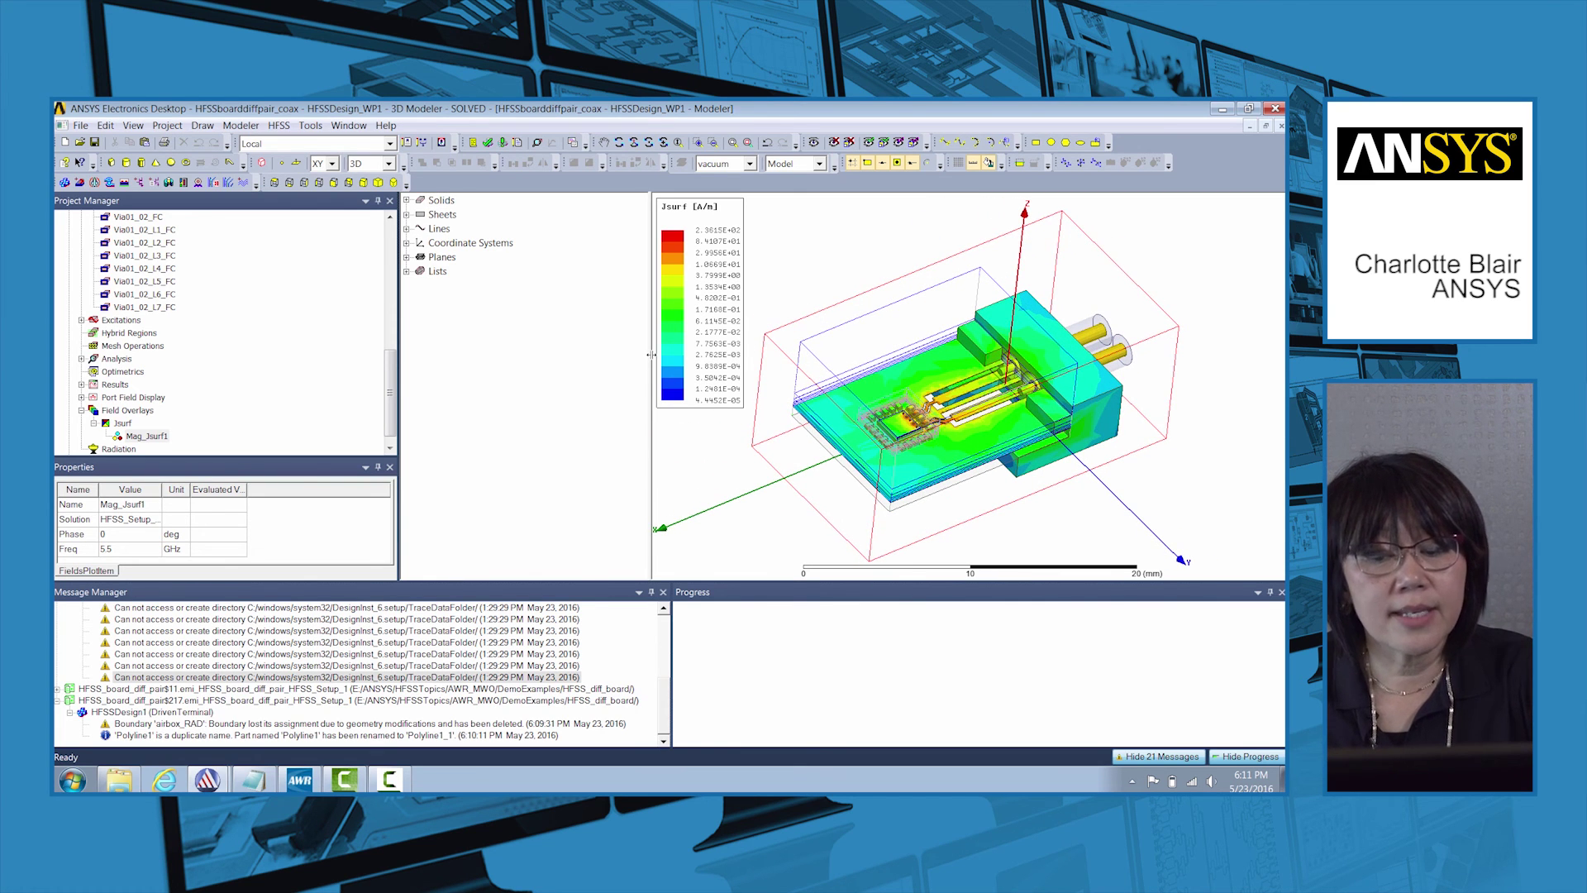
drag(651, 355, 587, 354)
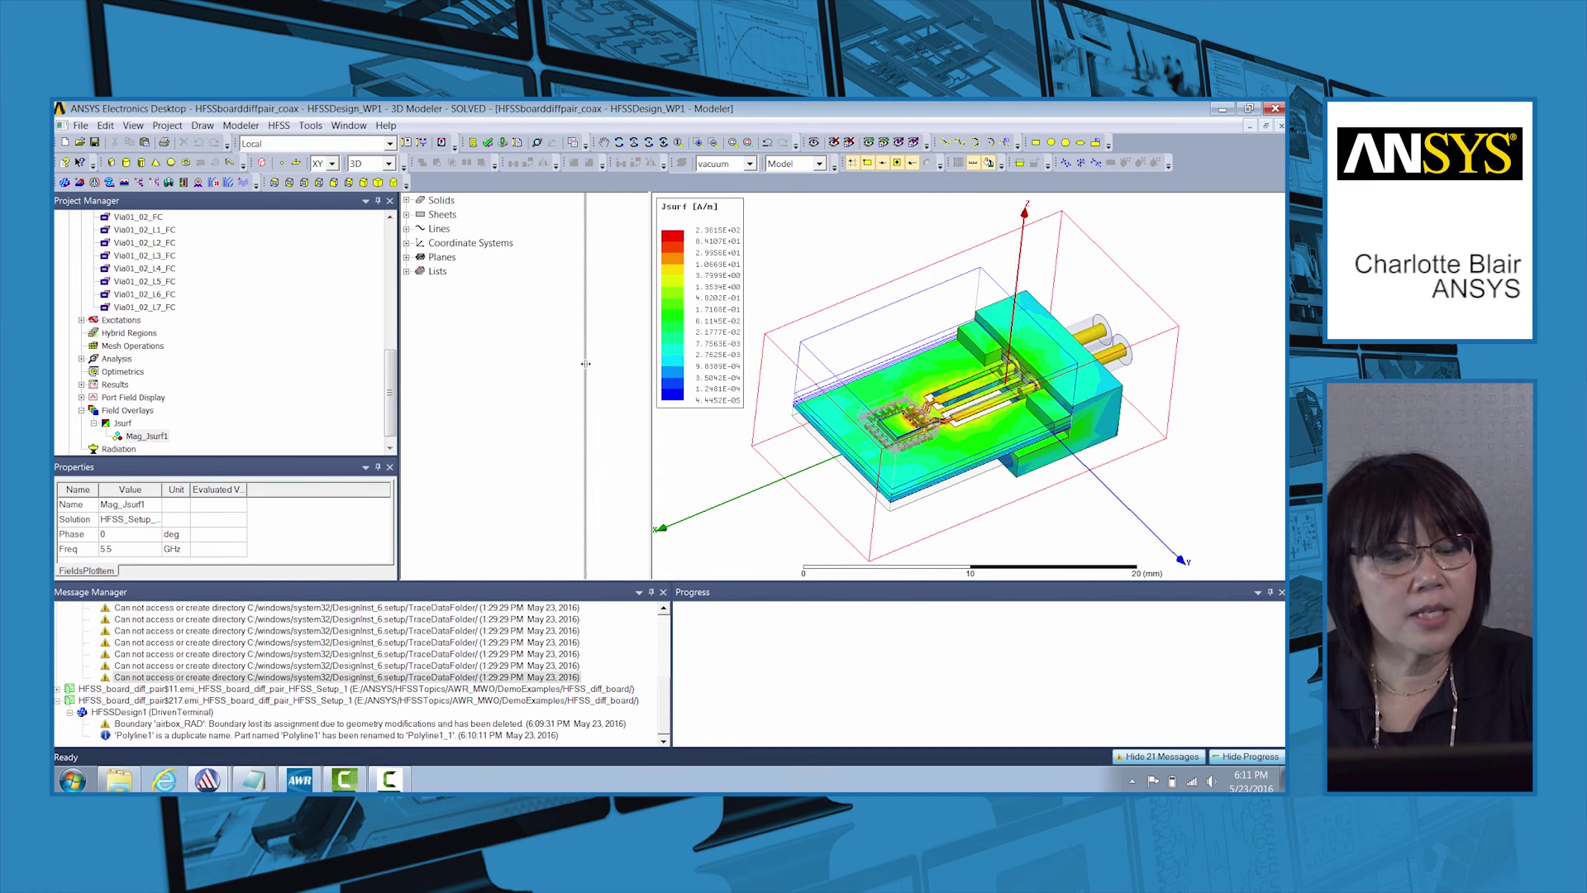
Step: Animate the Mag_Jsurf1 plot, accepting the default phase-sweep settings to generate frames
right_click(146, 438)
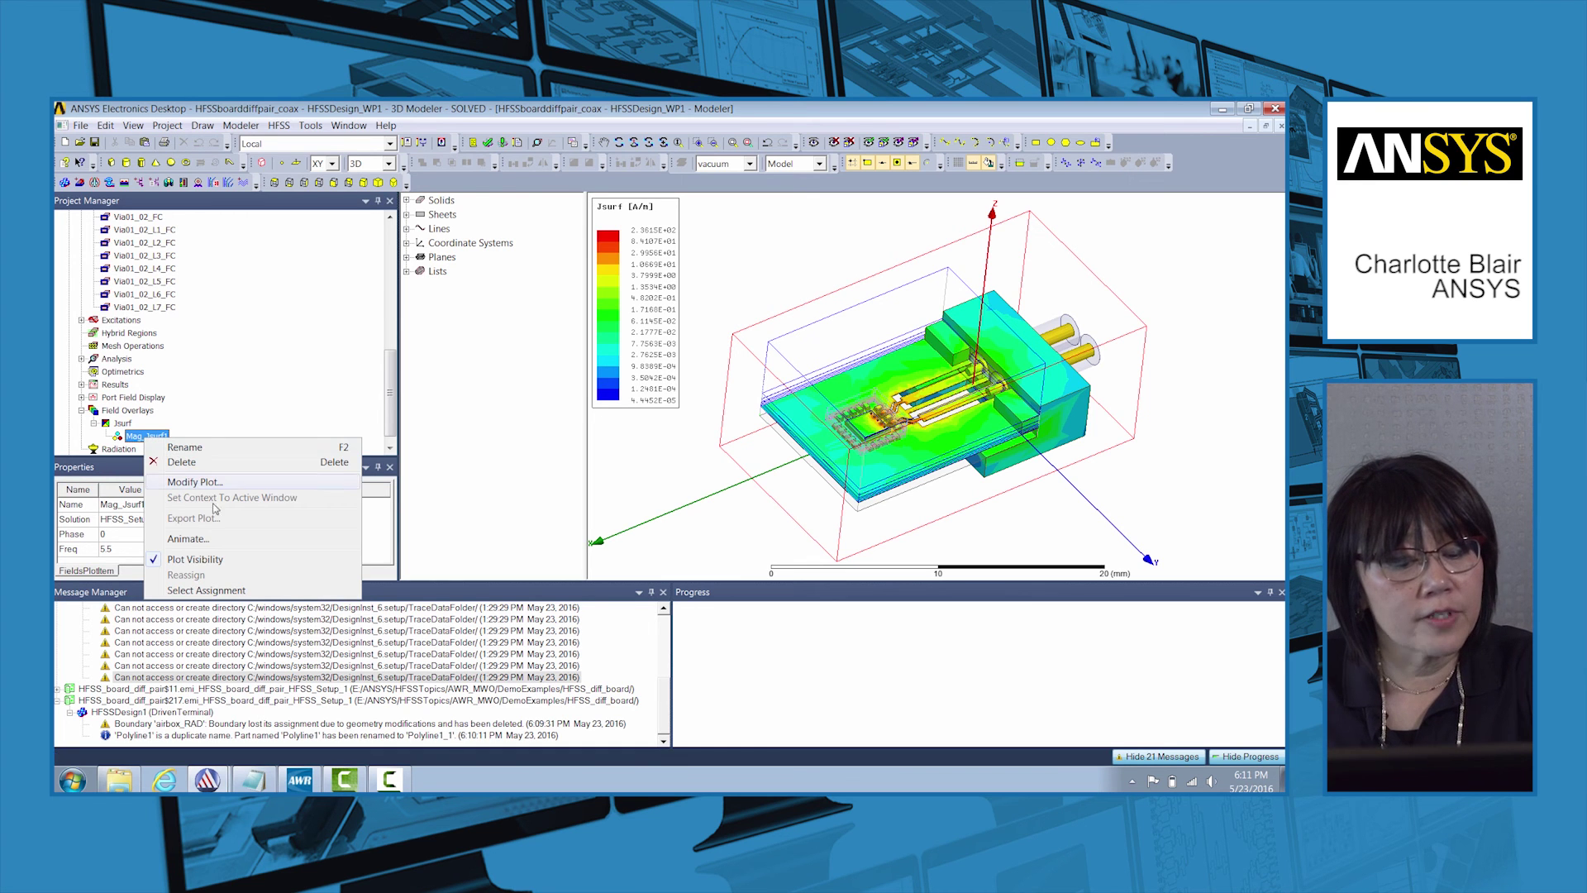
click(186, 539)
click(634, 492)
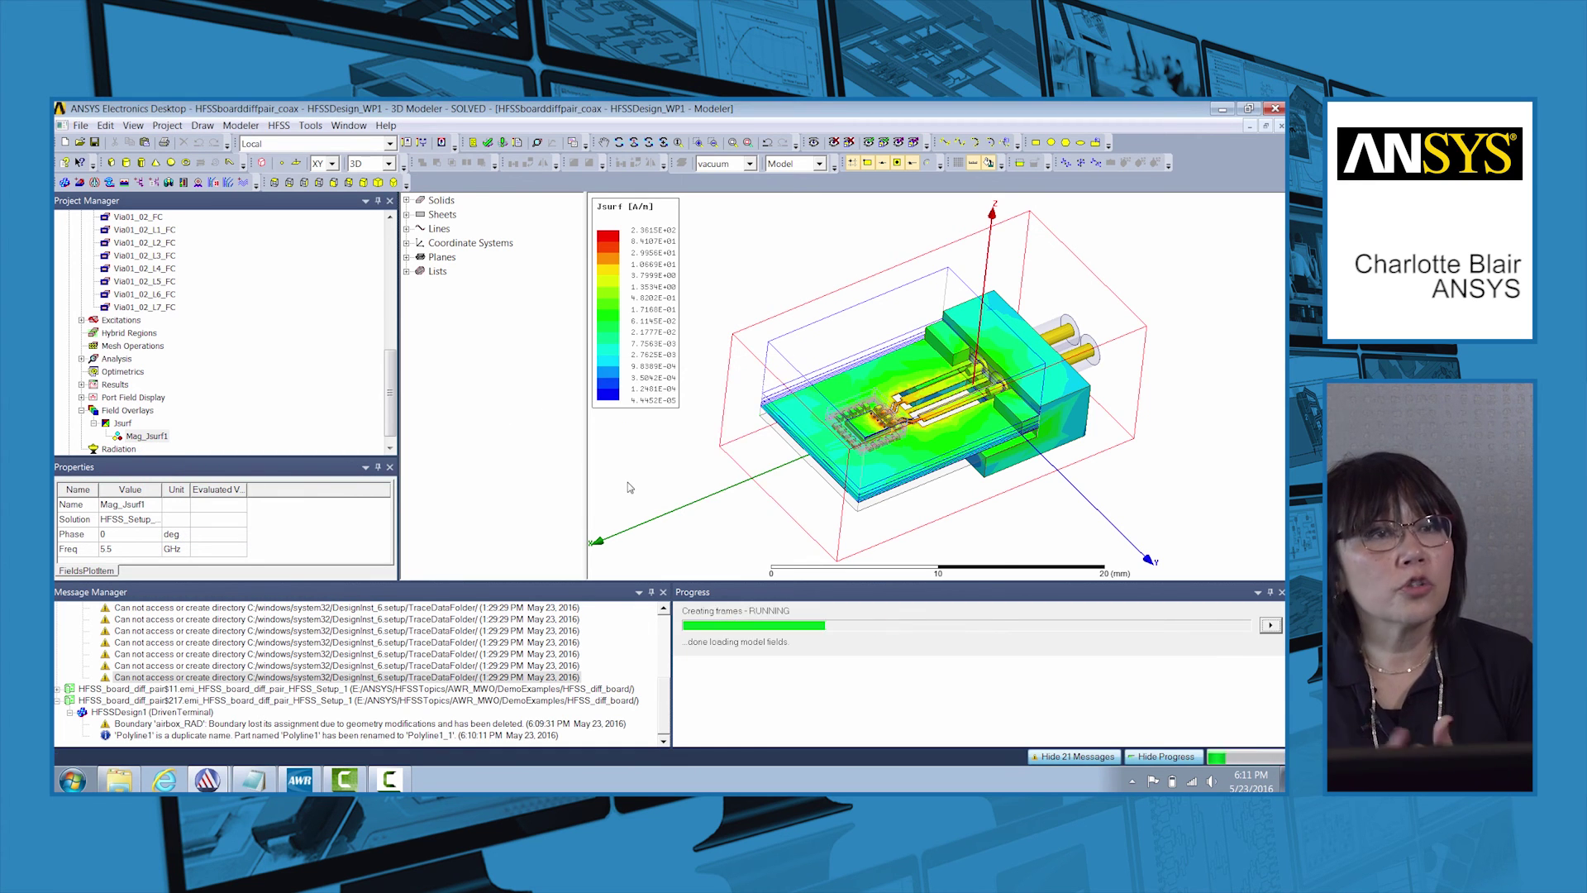